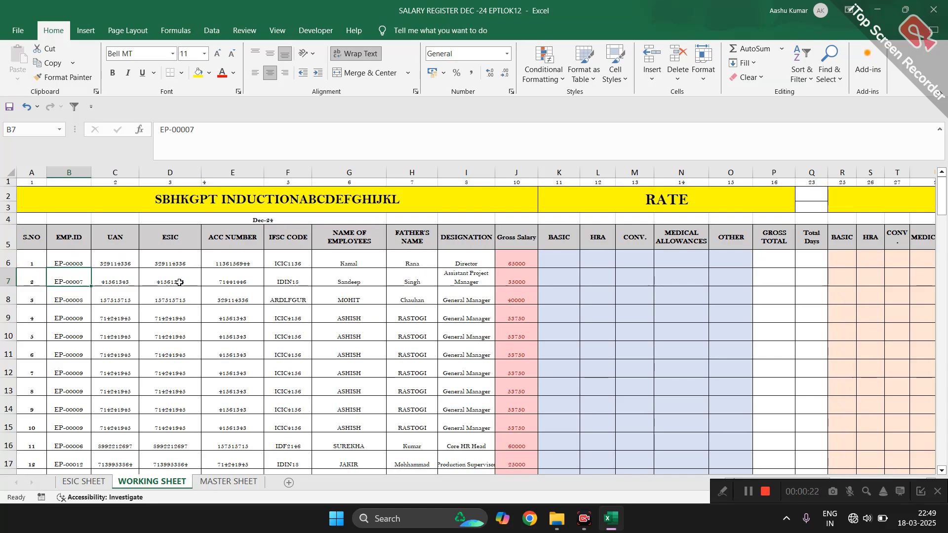
Step: Review the S.NO, EMP.ID, UAN and ESIC columns of the employee table in the working sheet
scroll(180, 282, "down", 1)
left_click(37, 239)
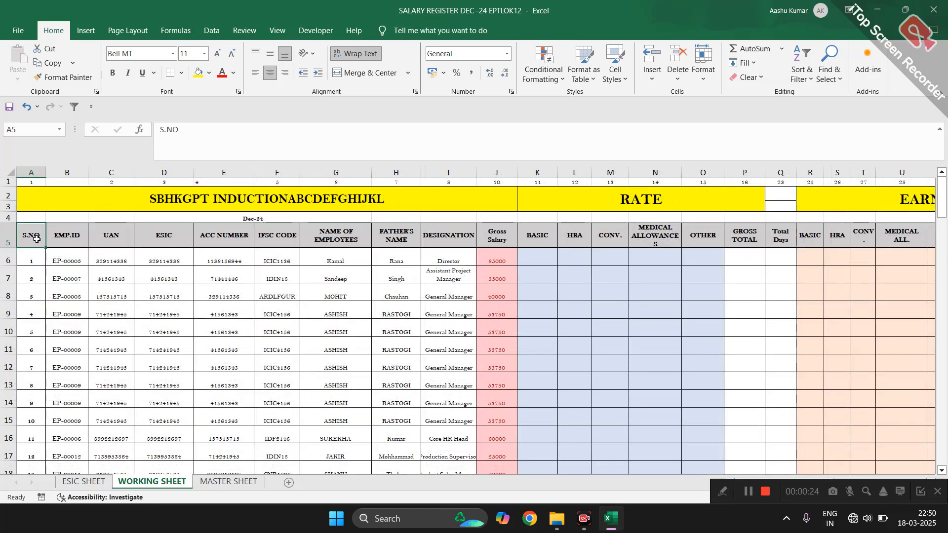
left_click(61, 243)
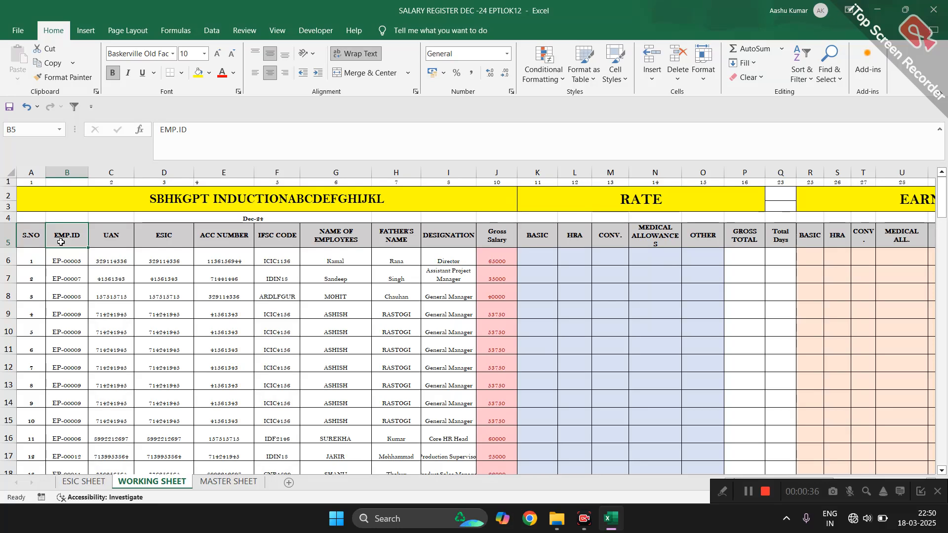
key("Down")
key("Up")
key("Down")
key("Up")
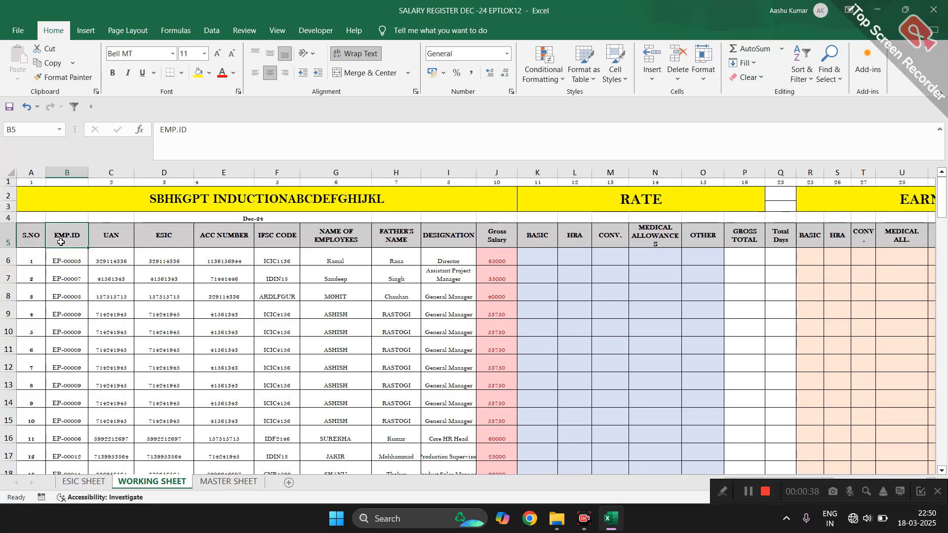
key("Right")
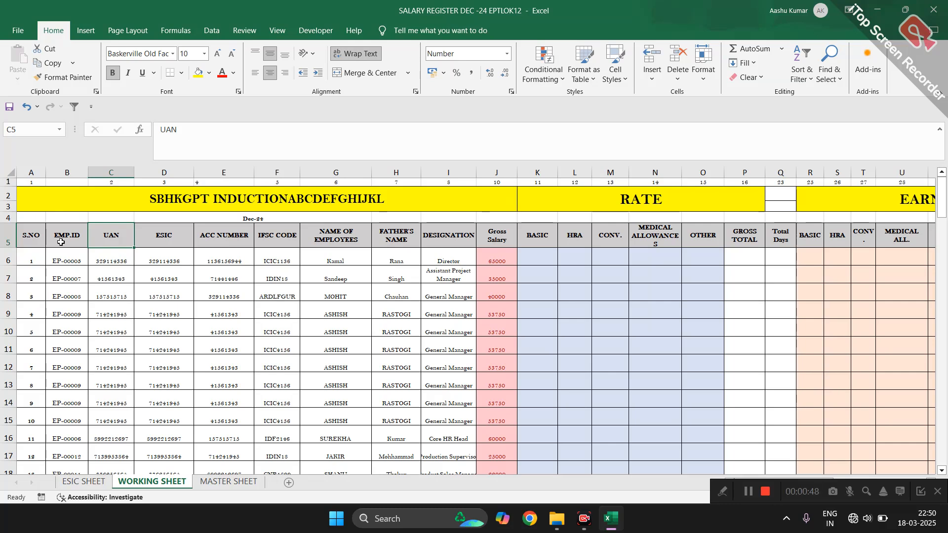
left_click(114, 254)
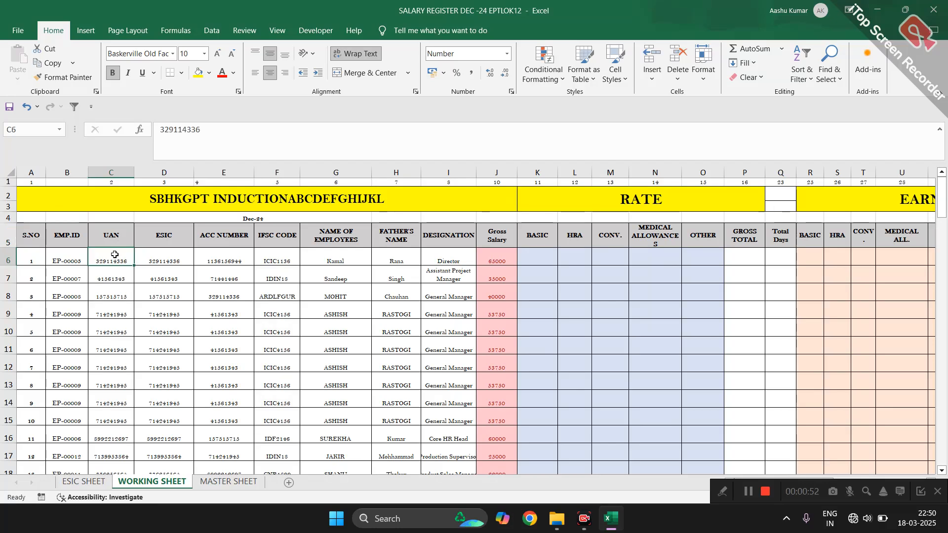
left_click(157, 236)
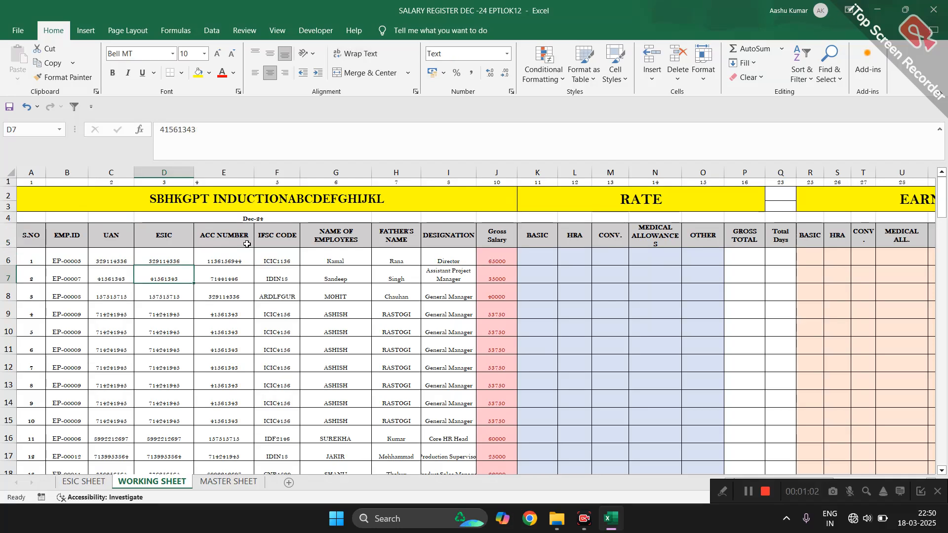
Step: Review the employee columns from ACC NUMBER through IFSC CODE, the name columns and DESIGNATION
left_click(247, 244)
key("Right")
key("Right")
key("Right")
key("Right")
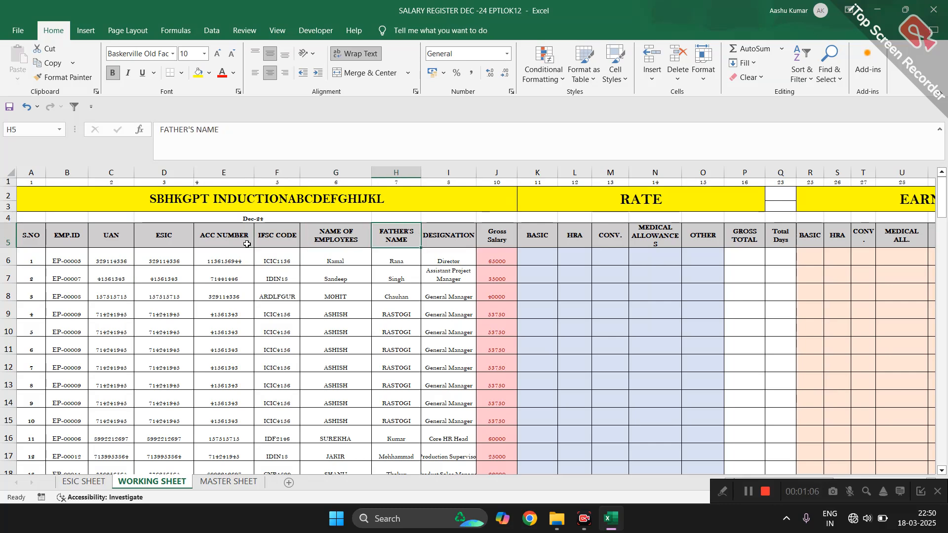
key("Down")
key("Down")
key("Down")
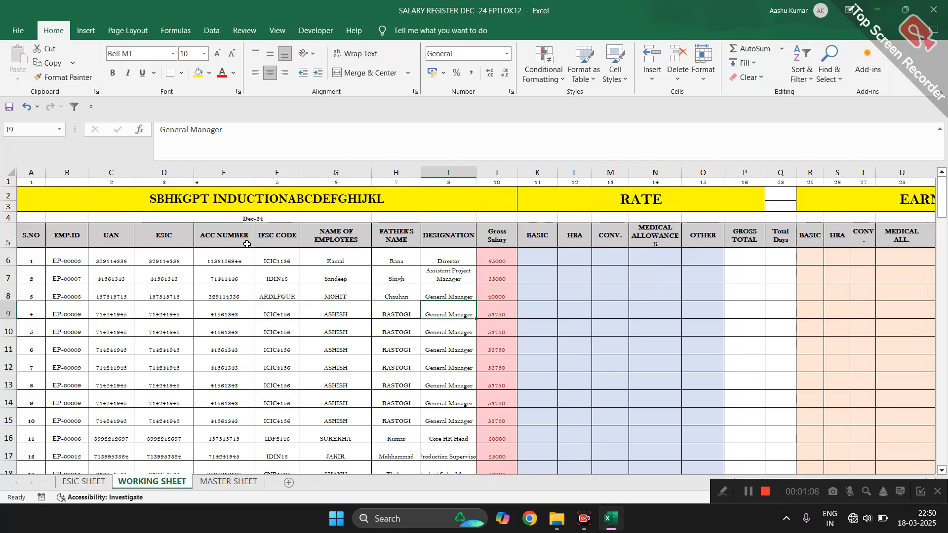
key("Up")
key("Up")
key("Up")
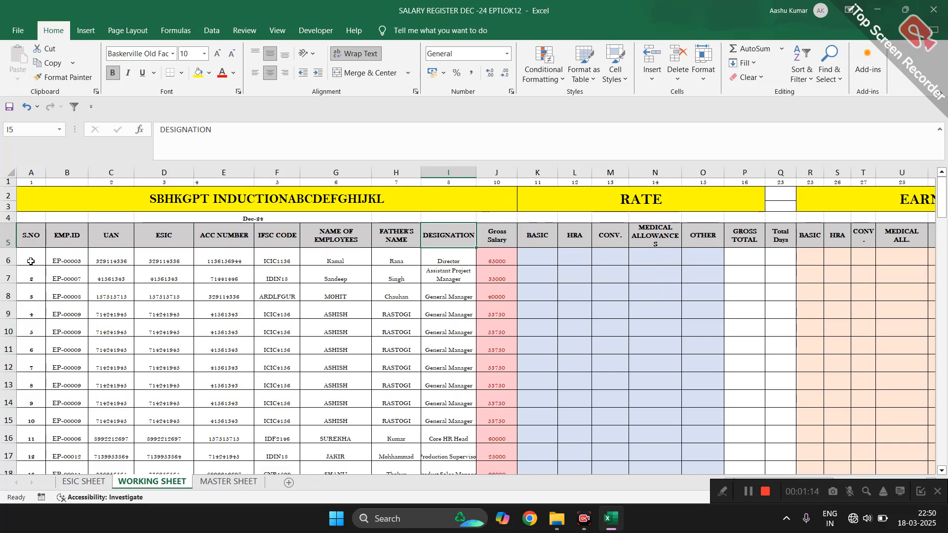
Step: Examine the Gross Salary column and how the RATE and EARNING sections are divided into salary components
left_click(503, 235)
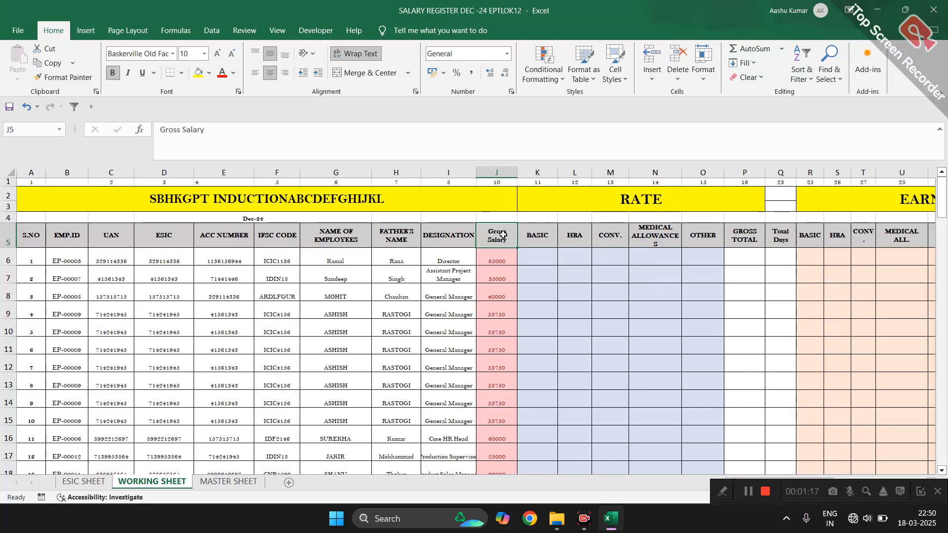
left_click(567, 195)
scroll(567, 196, "right", 5)
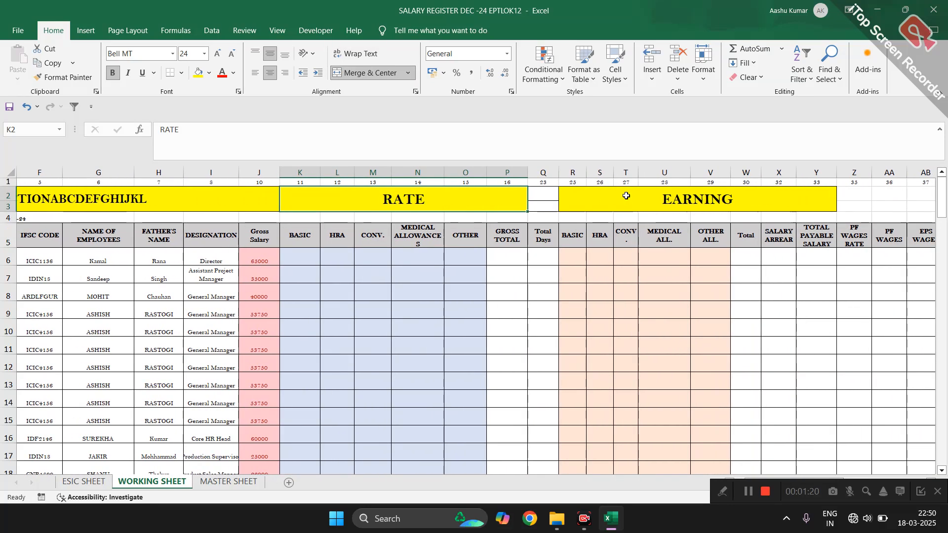
left_click(645, 193)
left_click(482, 204)
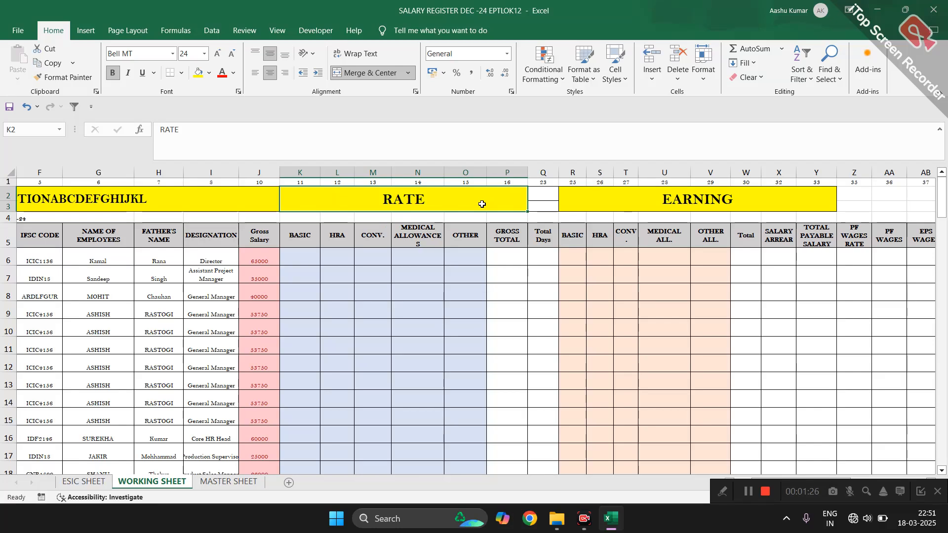
left_click(270, 279)
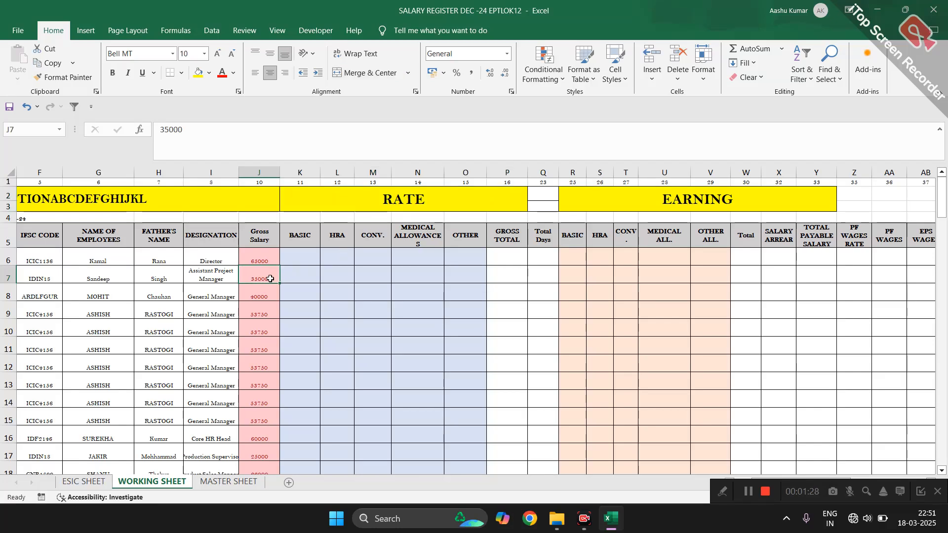
left_click(266, 258)
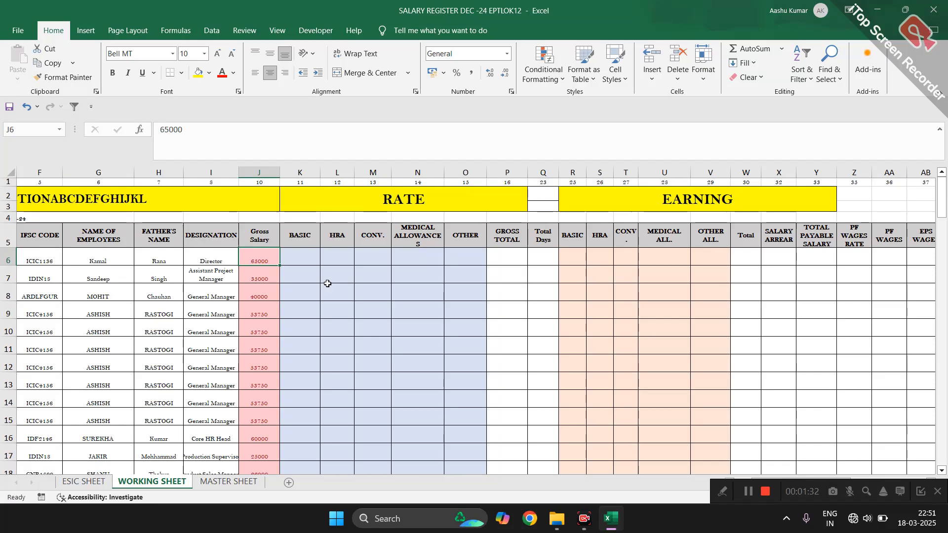
left_click(617, 207)
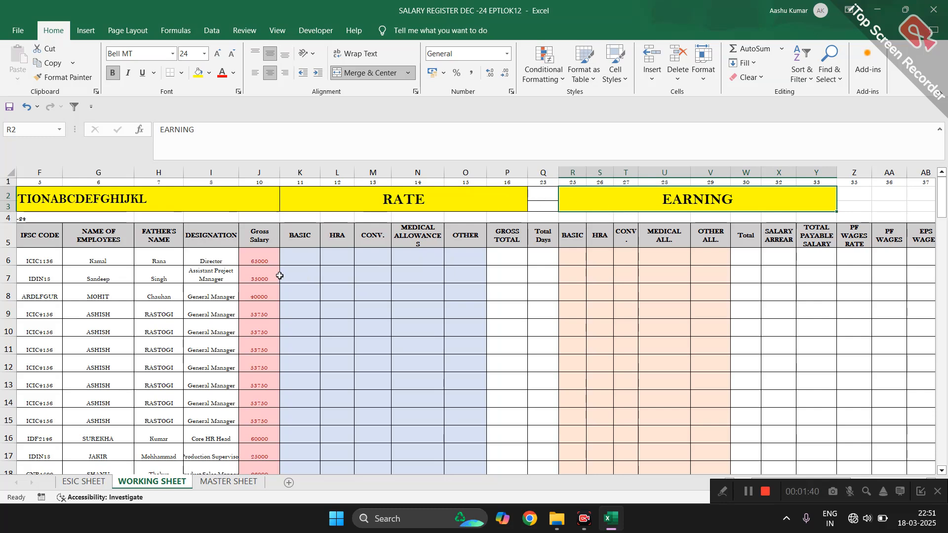
scroll(277, 276, "left", 1)
left_click(319, 232)
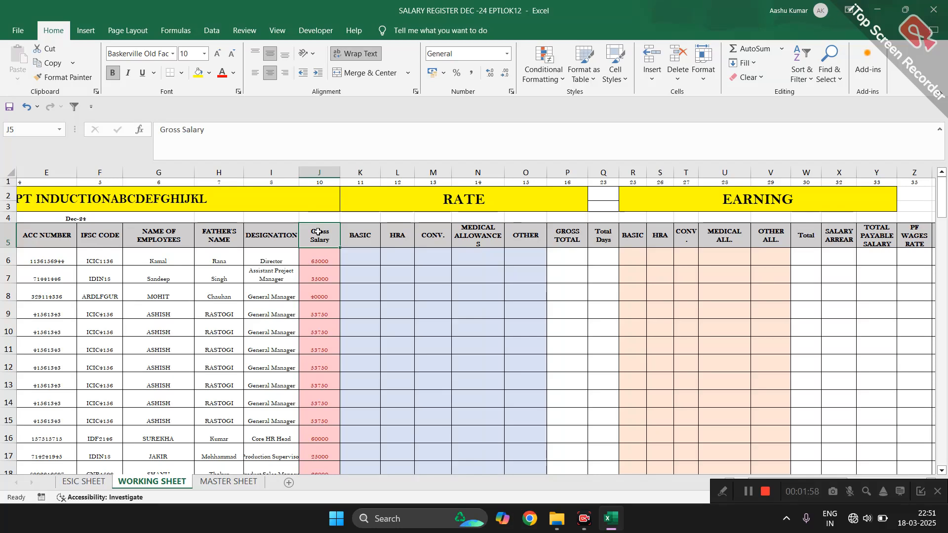
left_click(532, 244)
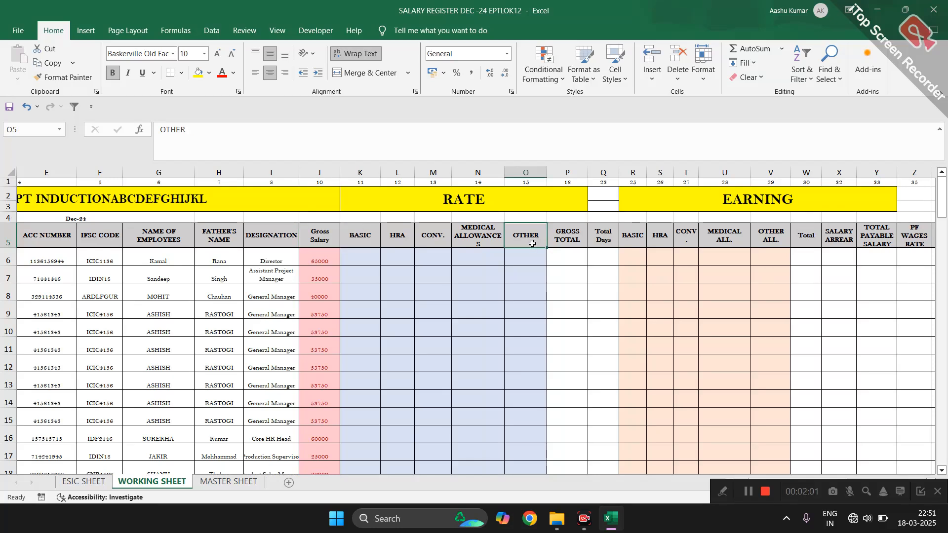
left_click(360, 235)
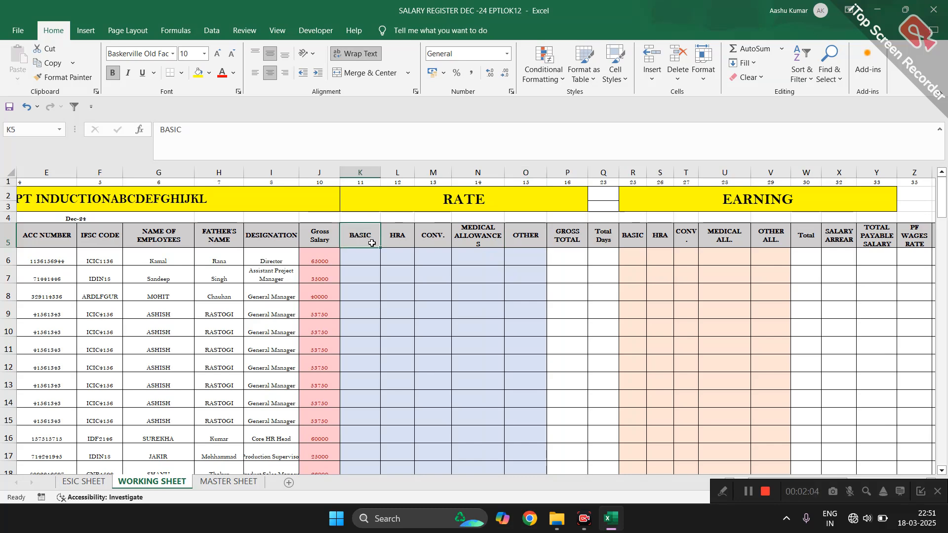
Step: Calculate the first employee's BASIC rate in K6 as 50% of gross salary with =ROUND(J6*50%,0)
left_click(358, 253)
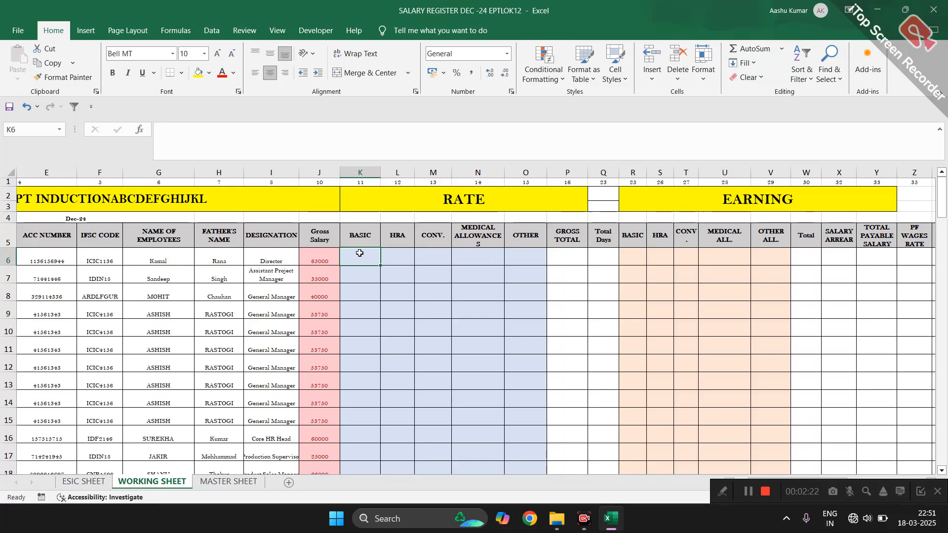
type("=")
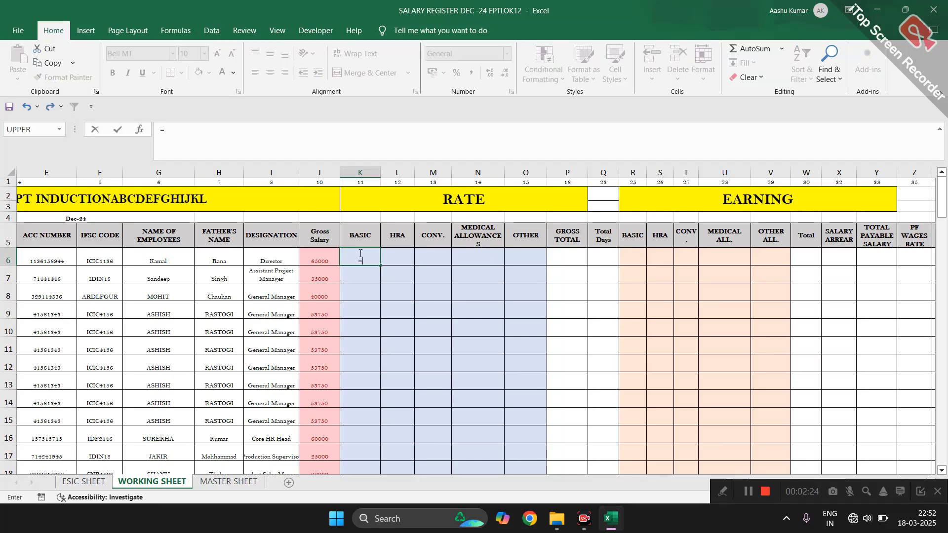
type("ROUND(")
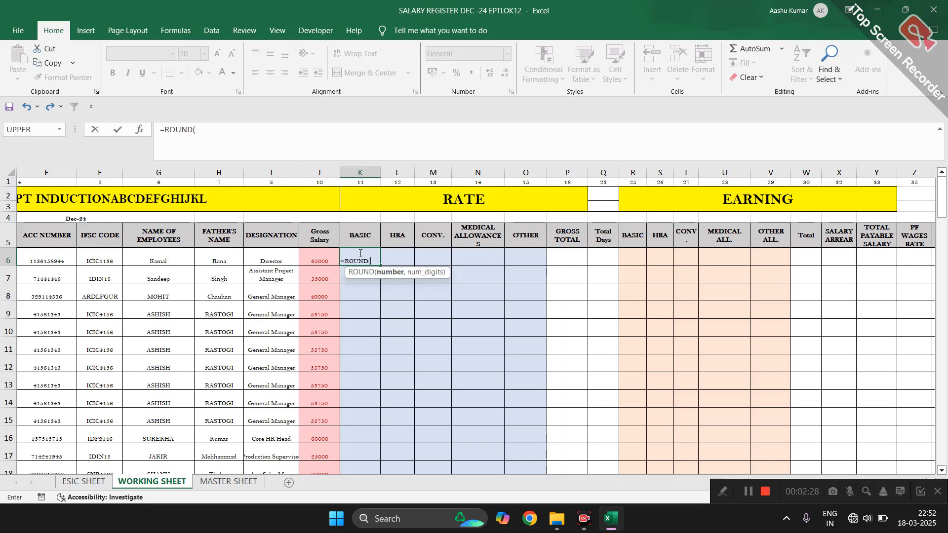
key("Left")
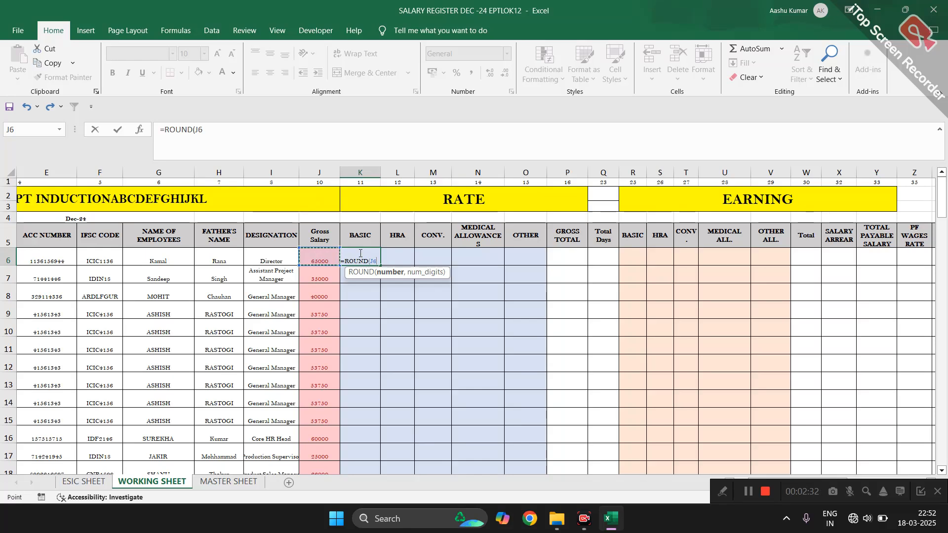
type("*50")
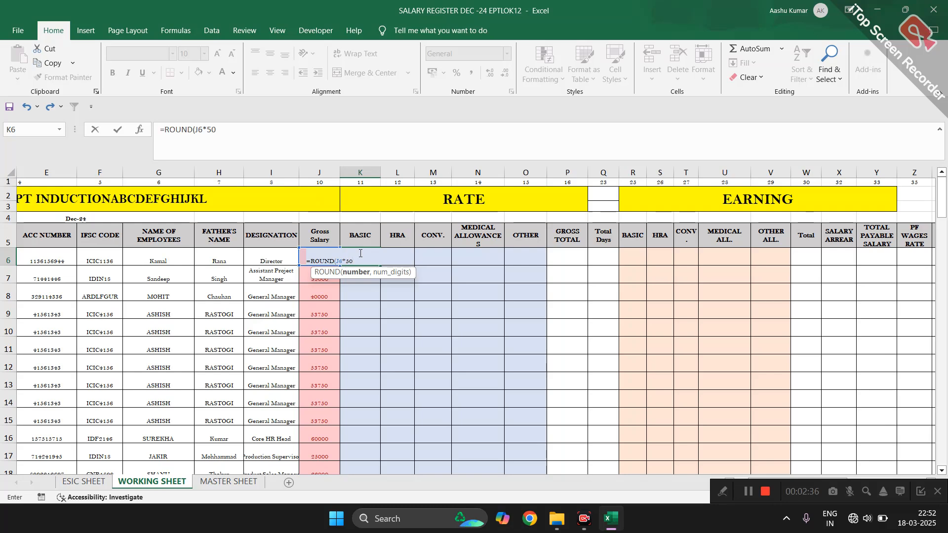
type("%,0")
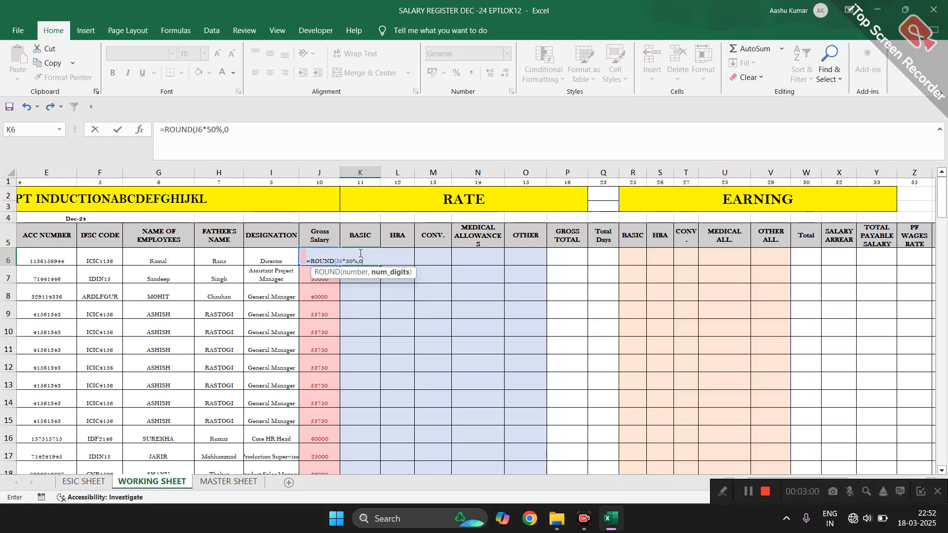
key("Return")
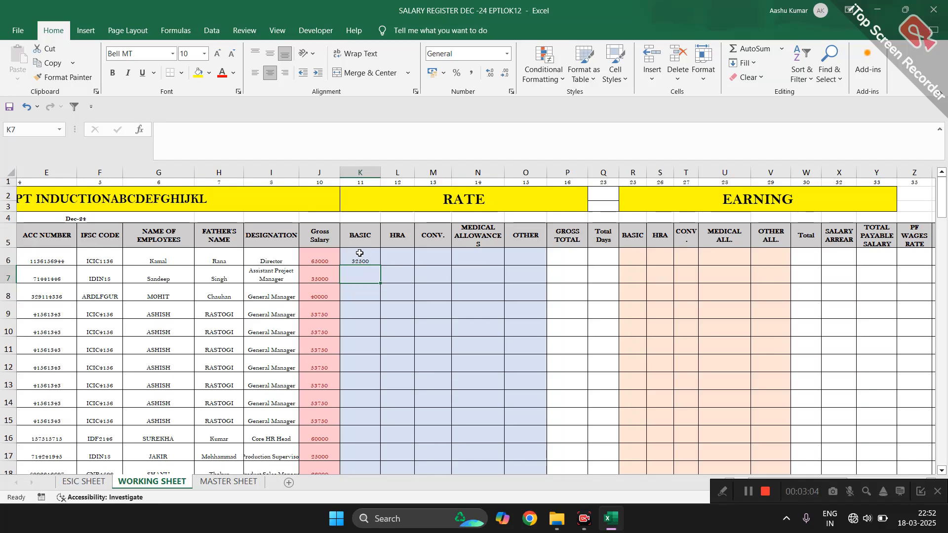
key("Up")
key("Right")
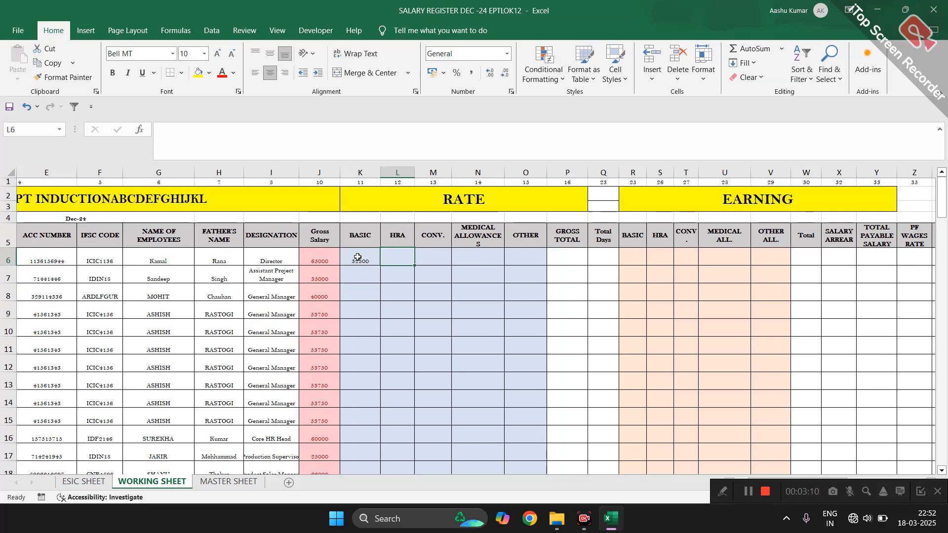
left_click(364, 256)
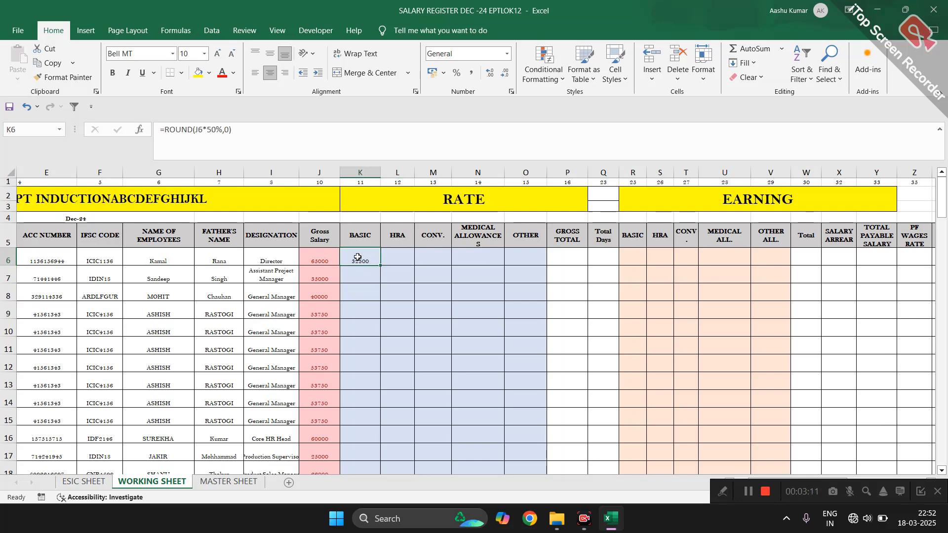
Step: Calculate the first employee's HRA rate in L6 as 35% of basic with =ROUND(K6*35%,0)
left_click(399, 253)
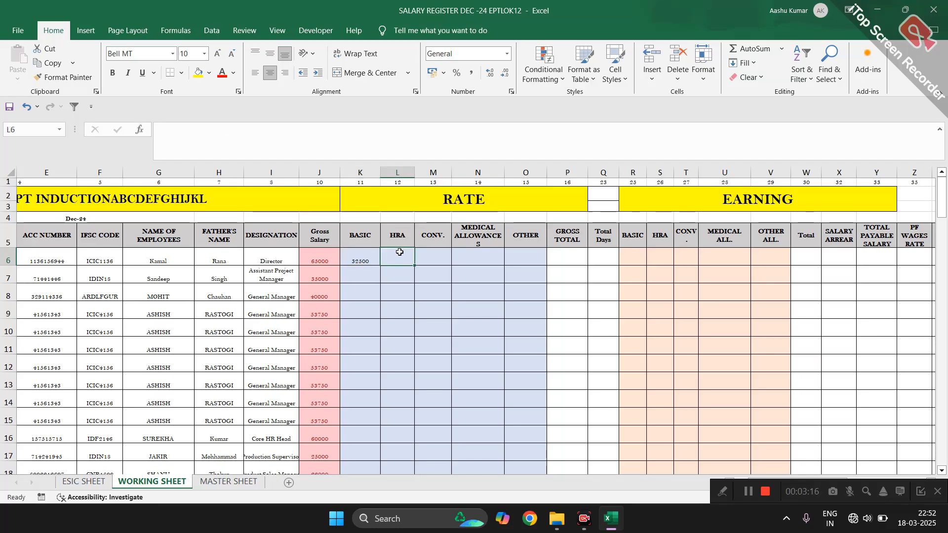
type("=")
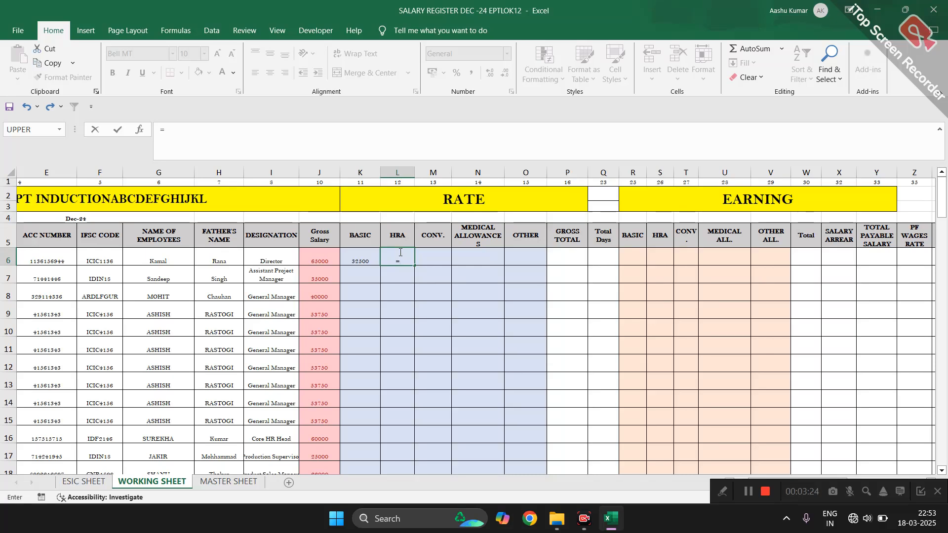
type("ROUND(")
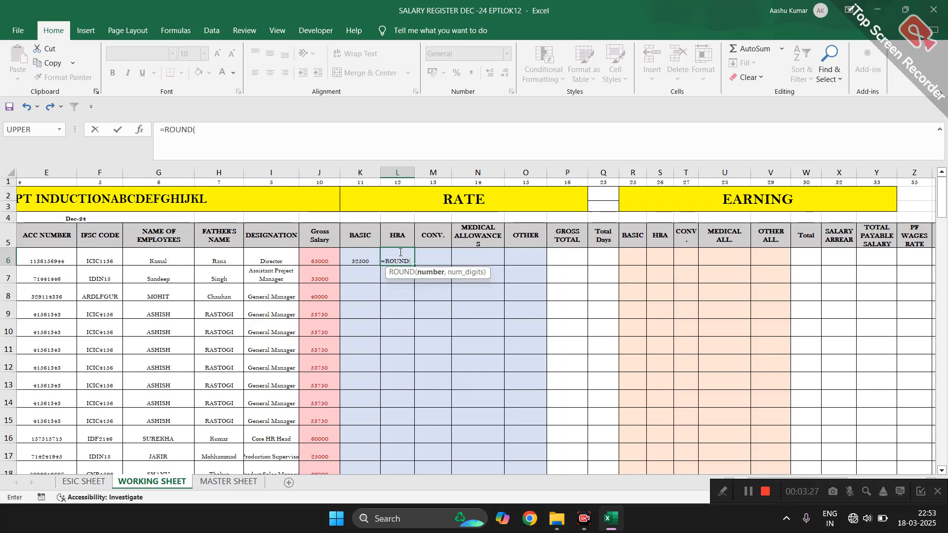
key("Left")
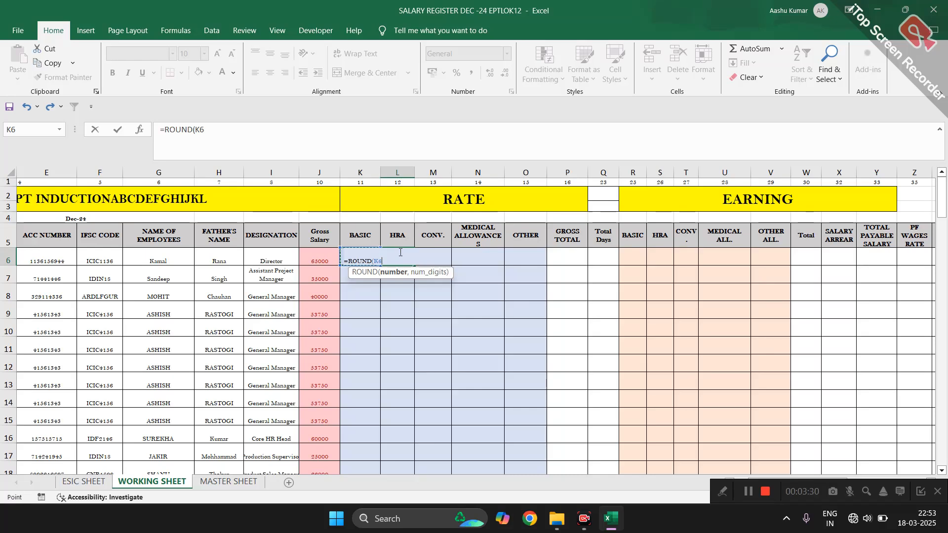
type("*35%")
type(",0")
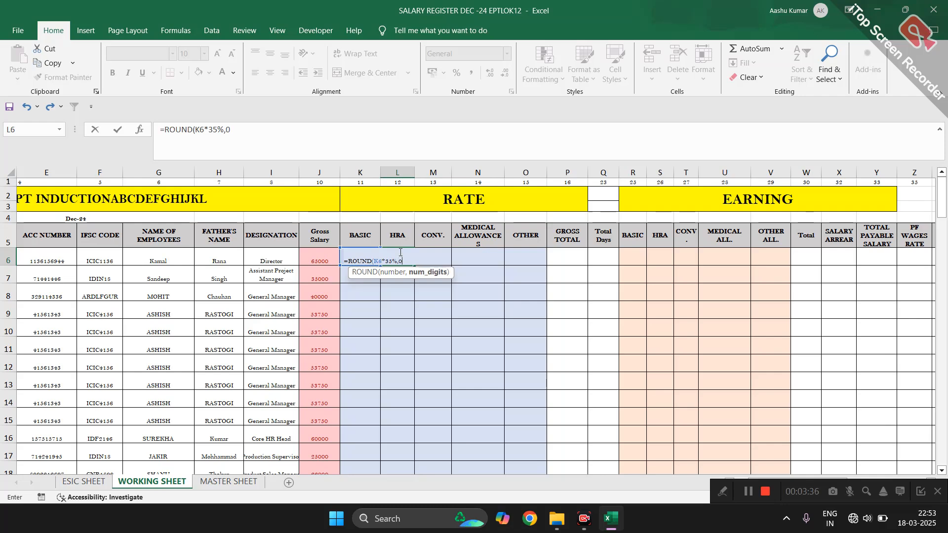
key("Return")
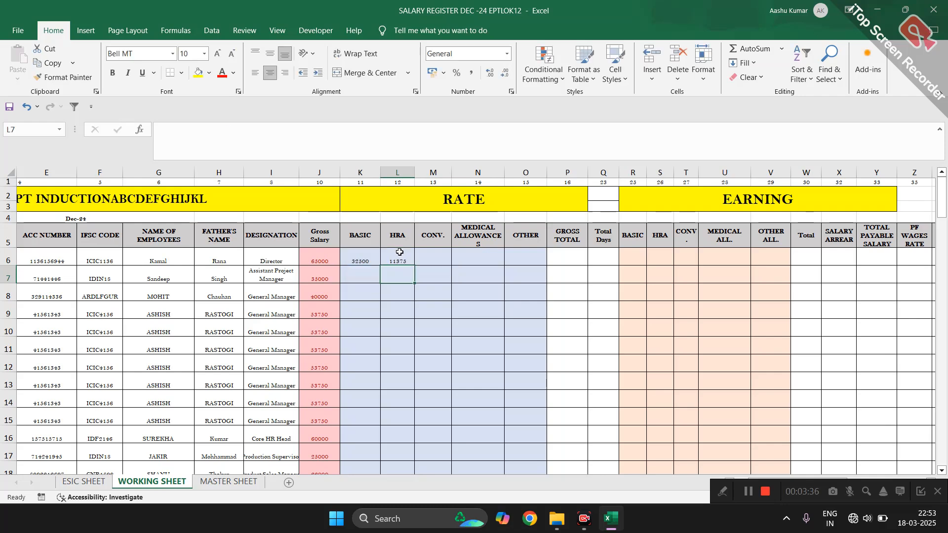
left_click(399, 252)
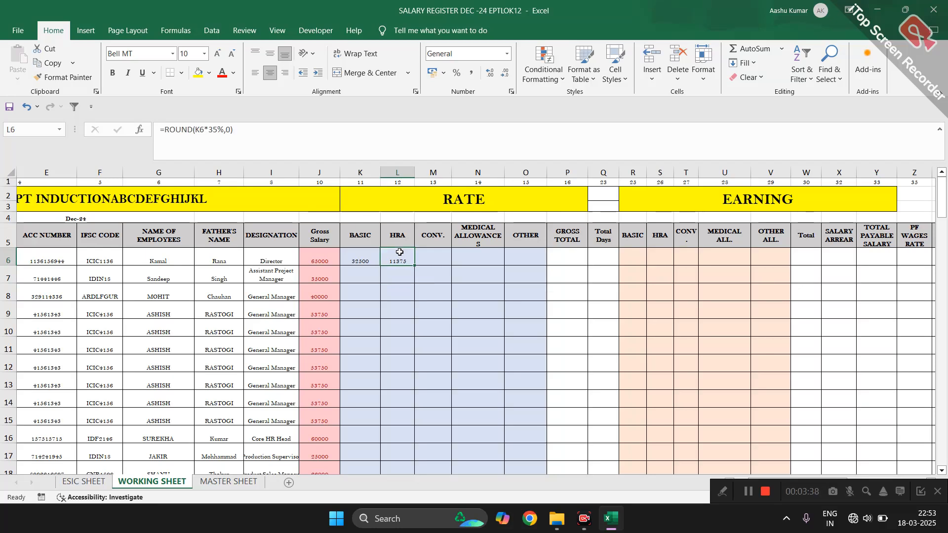
Step: Enter the first employee's conveyance rate of 1600 in M6 and medical allowance of 1250 in N6
left_click(433, 256)
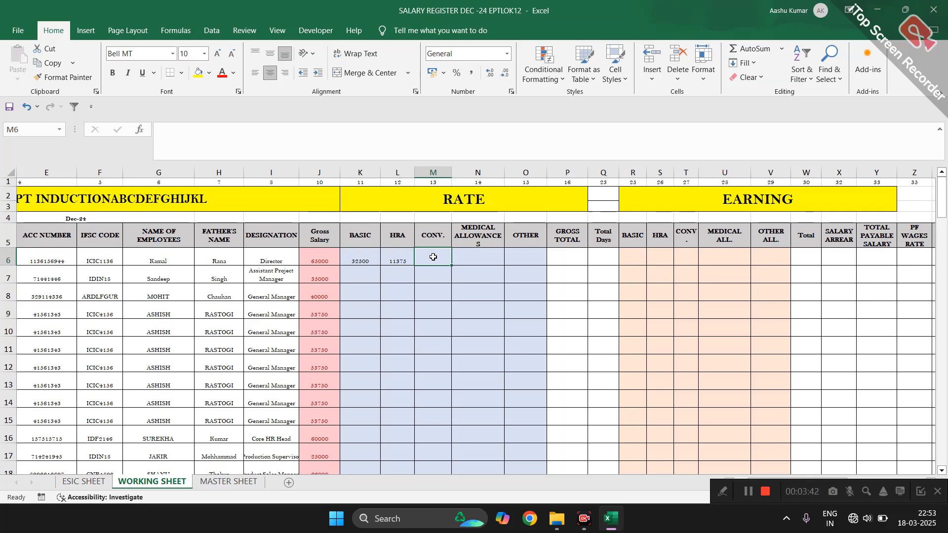
type("1600")
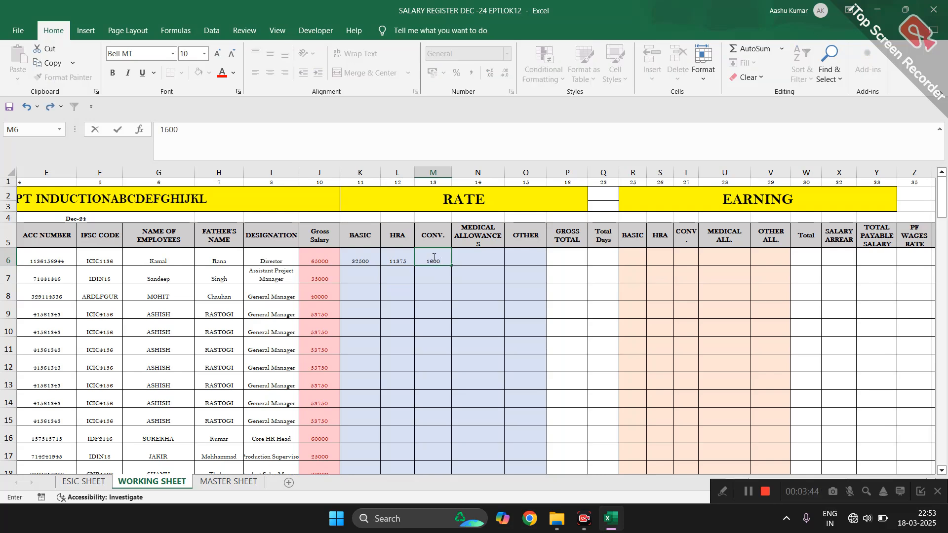
key("Tab")
type("1250")
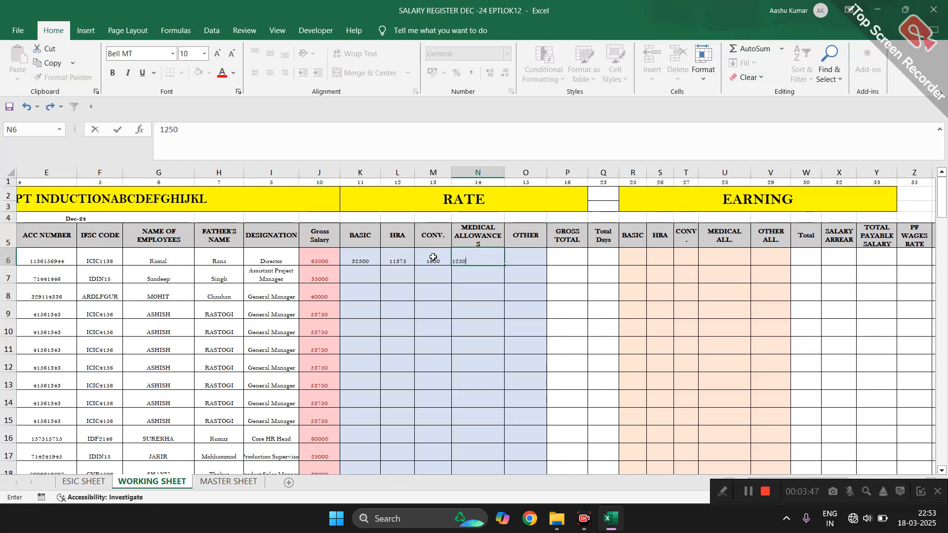
key("Tab")
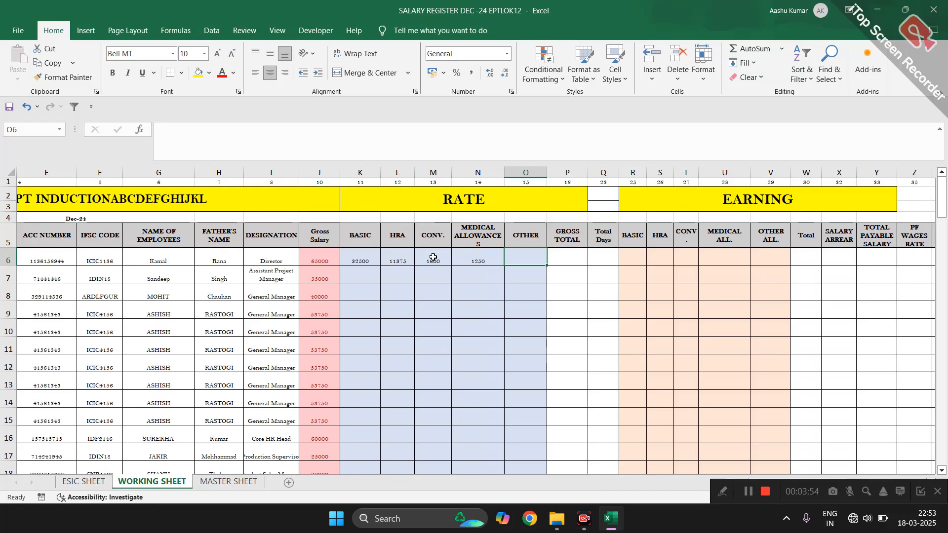
Step: Calculate the first employee's OTHER rate in O6 as the remainder of gross salary with =J6-K6-L6-M6-N6
type("=")
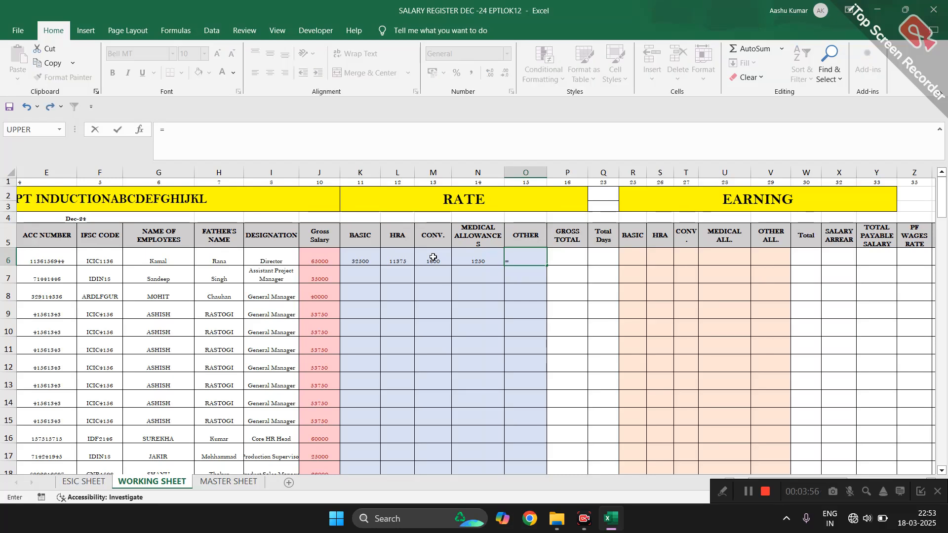
key("Left")
key("Left")
key("Left")
key("Left")
key("Left")
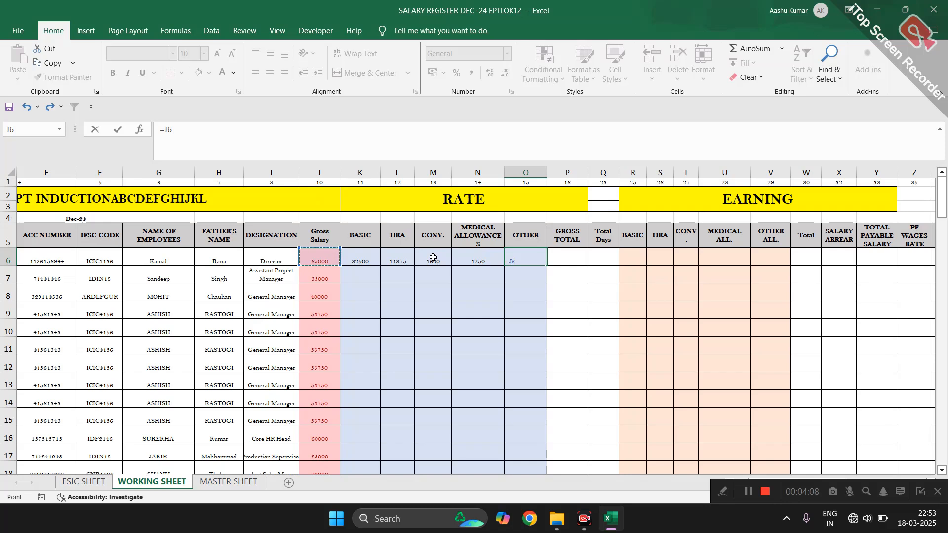
type("-")
left_click(360, 256)
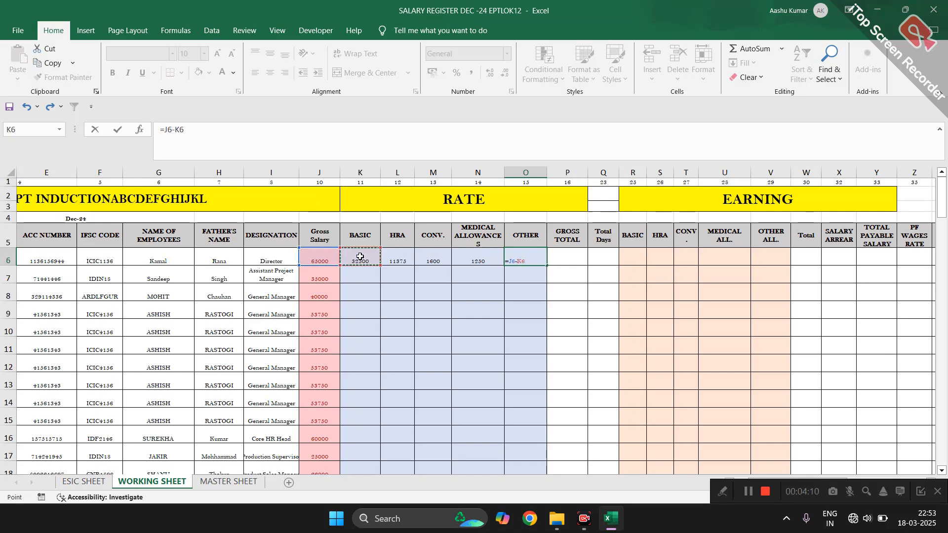
type("-")
key("Left")
key("Left")
key("Left")
type("-")
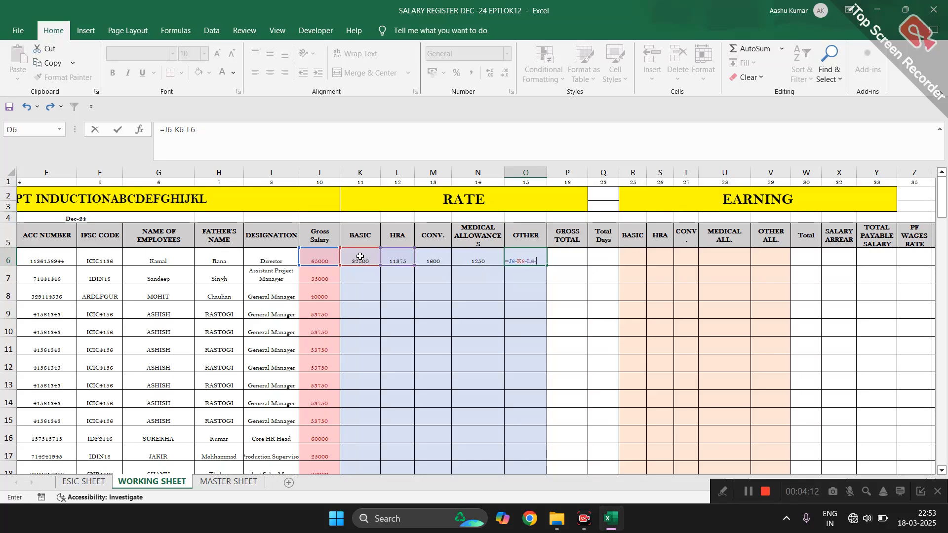
key("Left")
key("Left")
type("-")
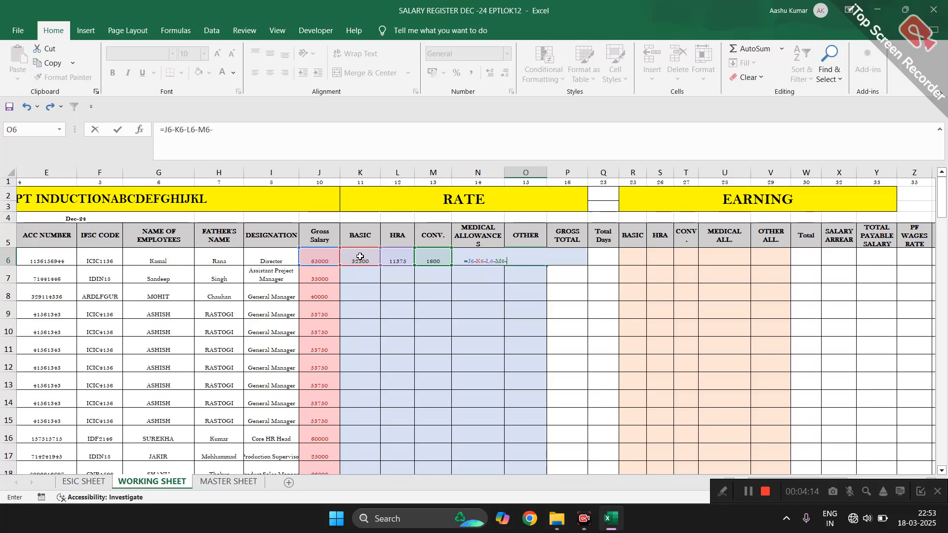
key("Left")
key("Return")
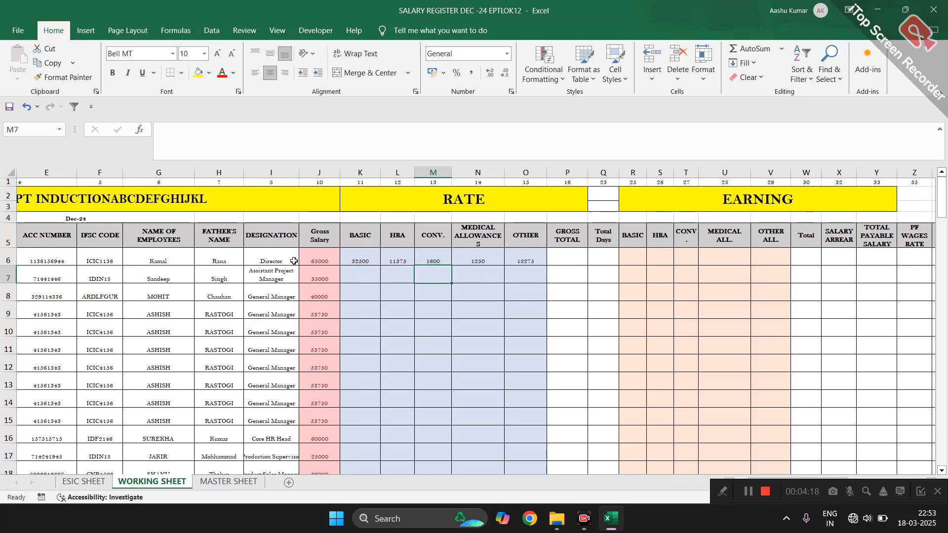
left_click(520, 258)
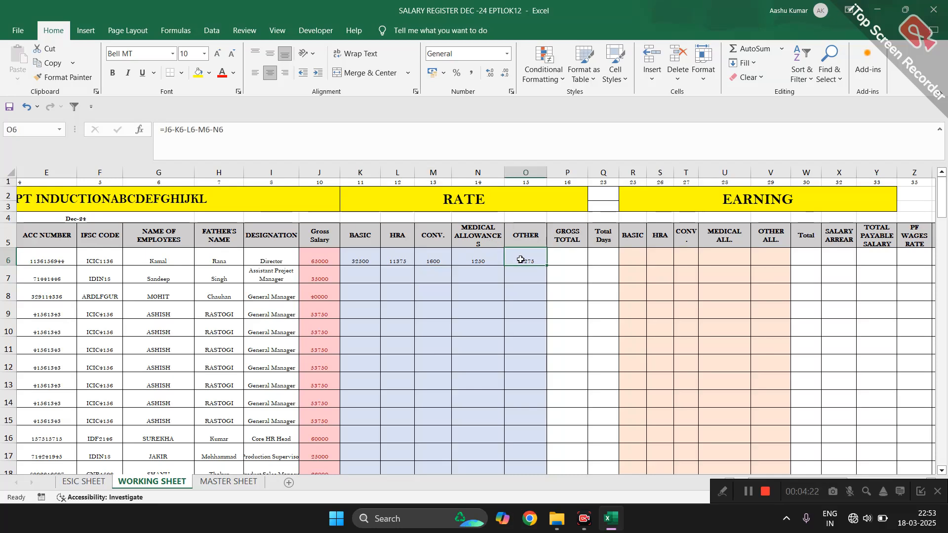
double_click(521, 259)
key("Escape")
Step: Add up the first employee's rate components in the GROSS TOTAL cell P6 with +K6+L6+M6+N6+O6
left_click(564, 260)
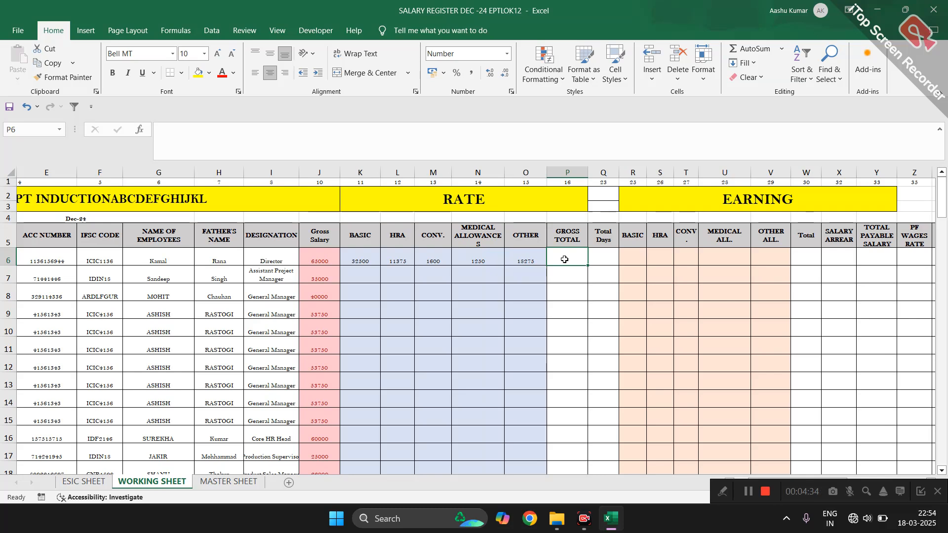
type("+")
key("Left")
key("Left")
key("Left")
key("Left")
key("Left")
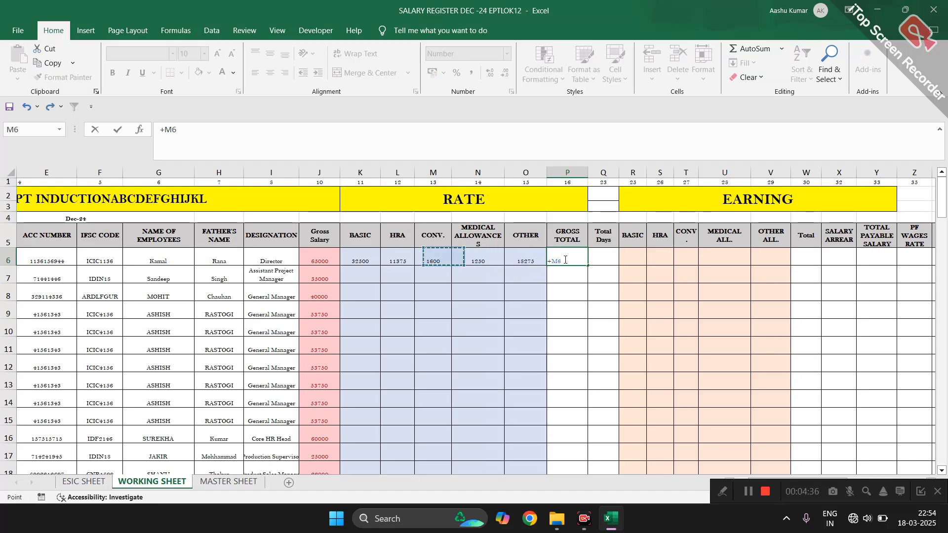
type("+")
key("Left")
key("Left")
key("Left")
key("Left")
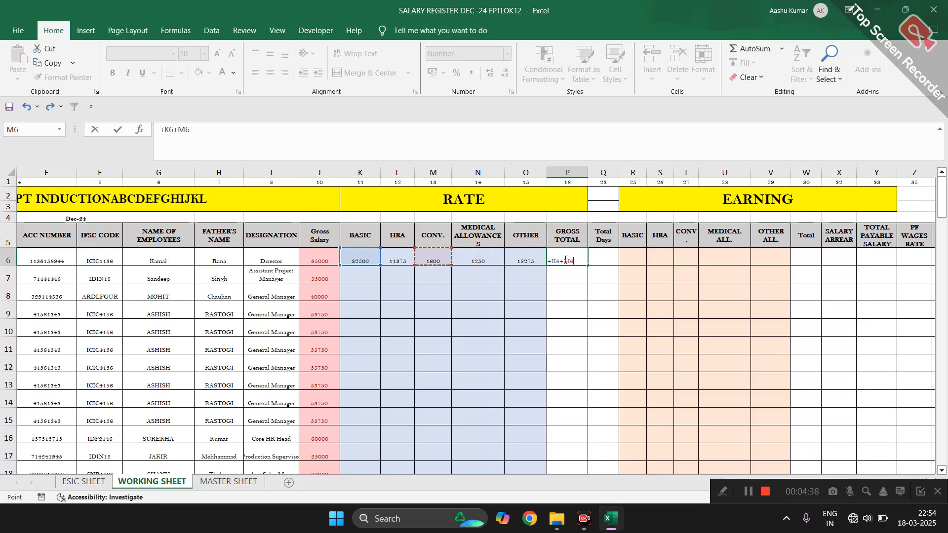
type("+")
key("Left")
key("Left")
key("Left")
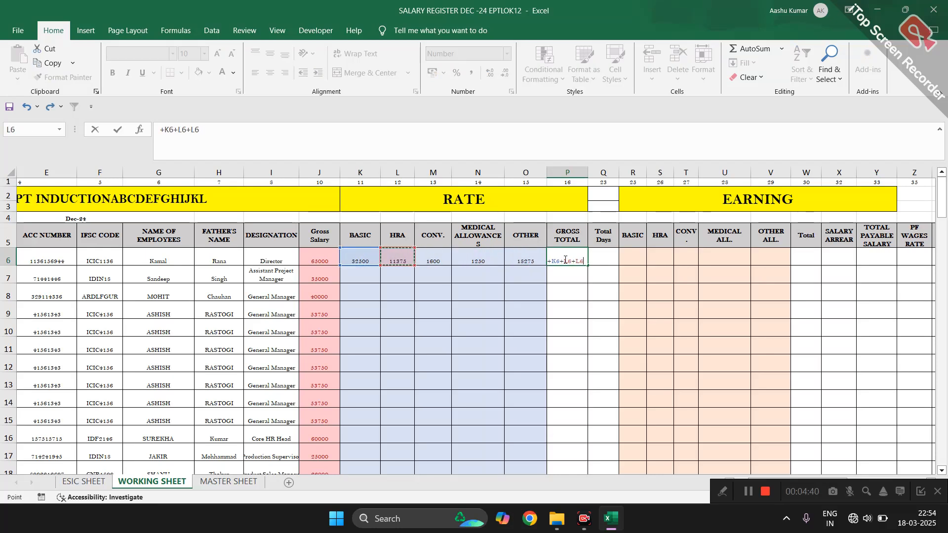
type("+")
key("Left")
key("Left")
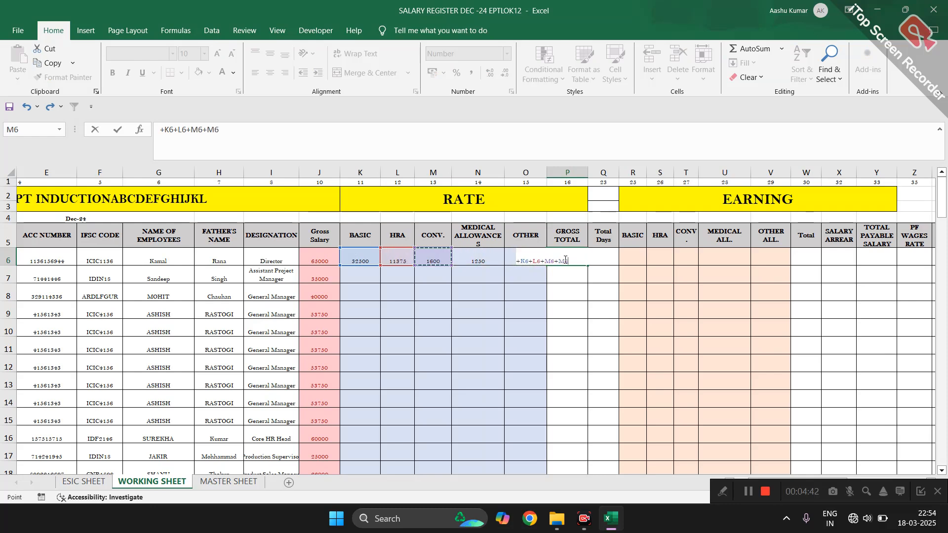
type("+")
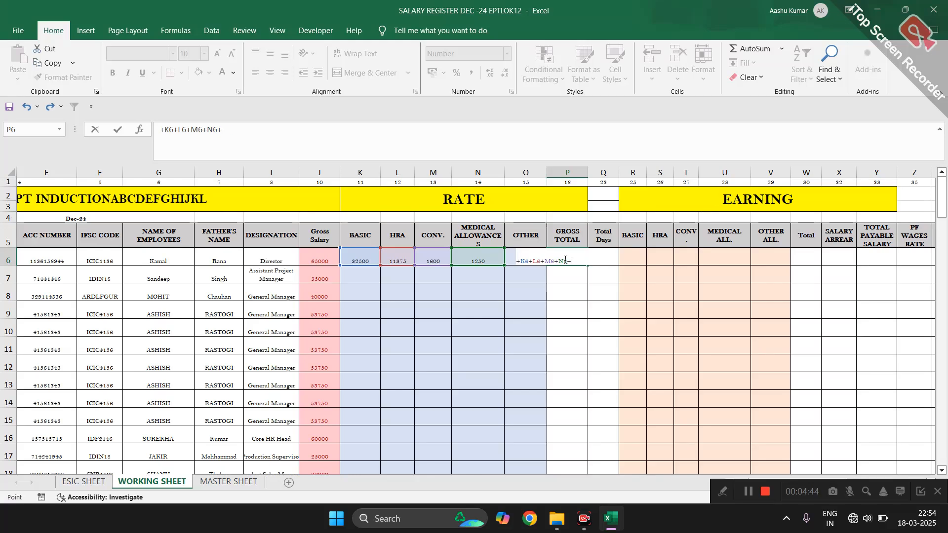
key("Left")
key("Return")
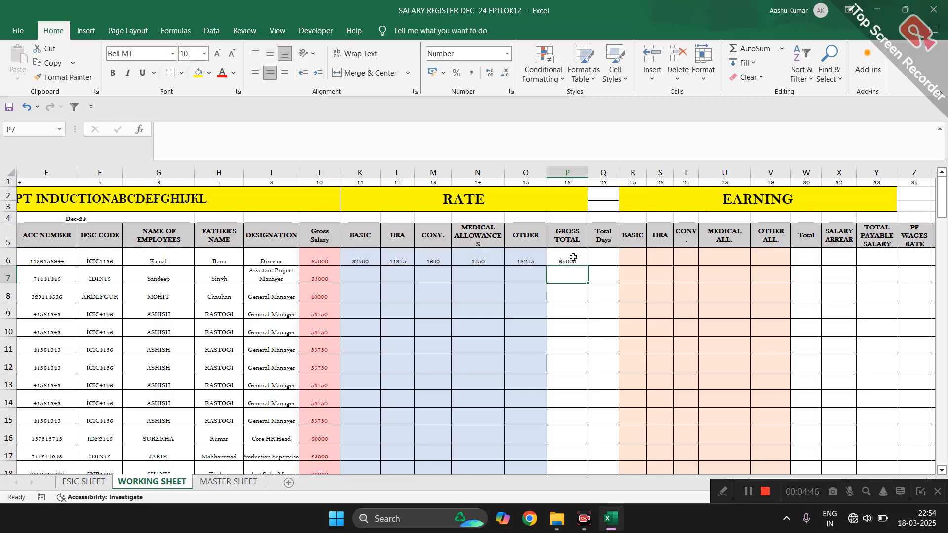
Step: Fill the first employee's rate components and gross total from K6:P6 down to row 20 for all employees
left_click(573, 257)
scroll(572, 257, "up", 2, "ctrl")
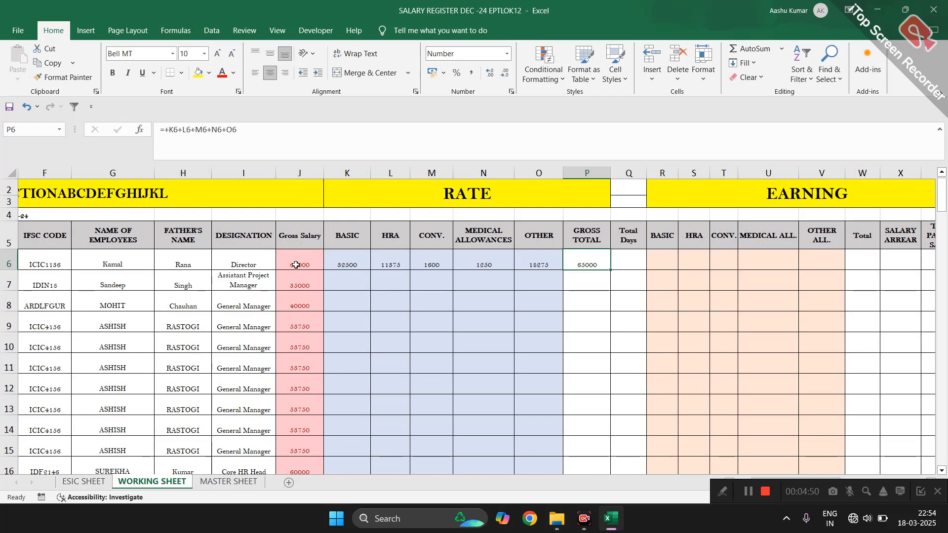
scroll(295, 265, "up", 2, "ctrl")
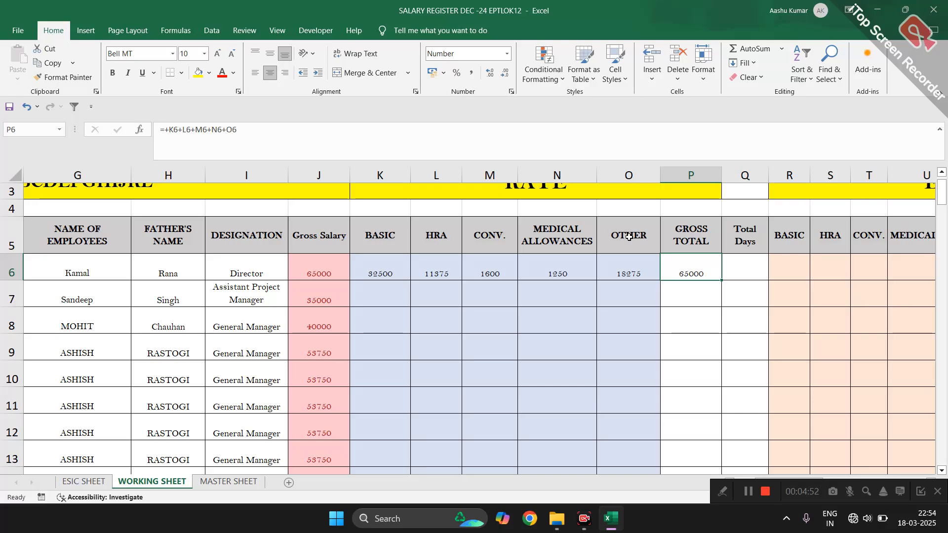
scroll(509, 263, "down", 1, "ctrl")
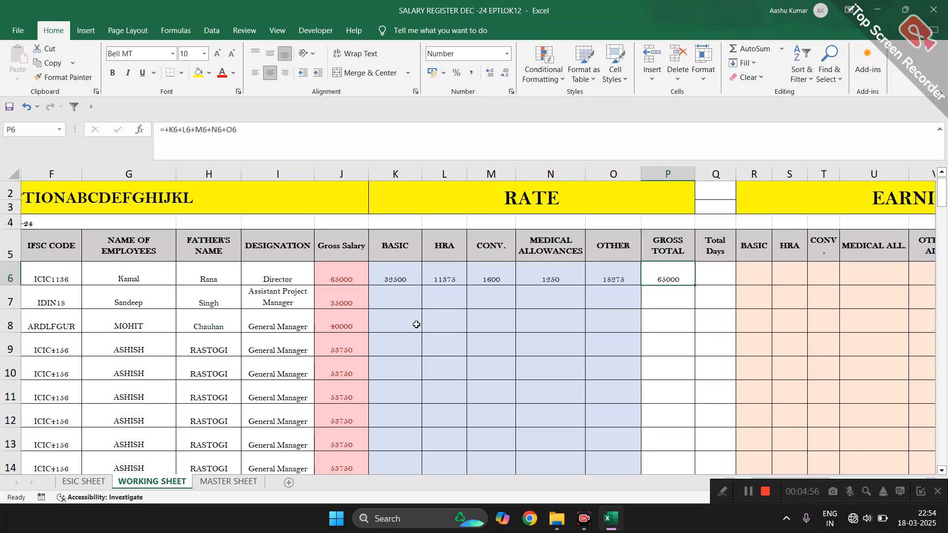
scroll(416, 324, "down", 3, "ctrl")
scroll(416, 324, "up", 2, "ctrl")
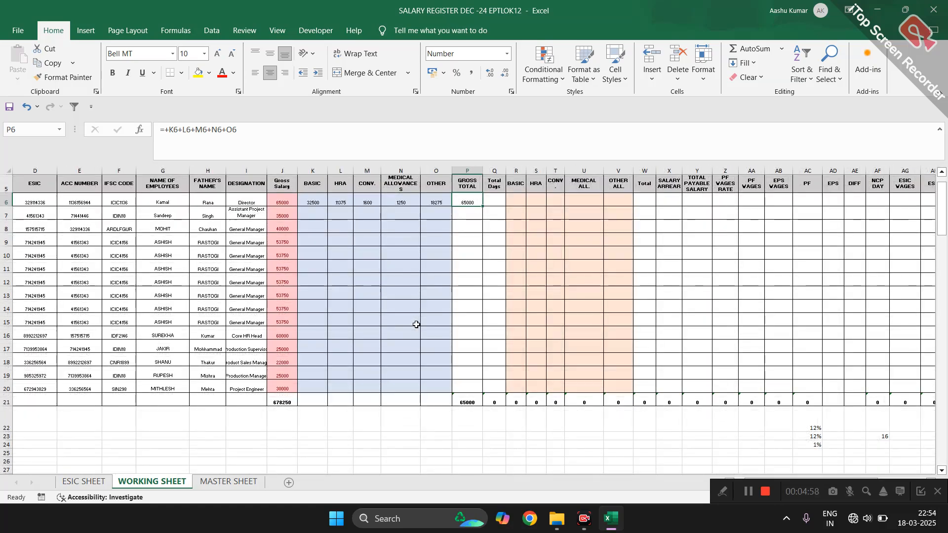
scroll(371, 321, "up", 1, "ctrl")
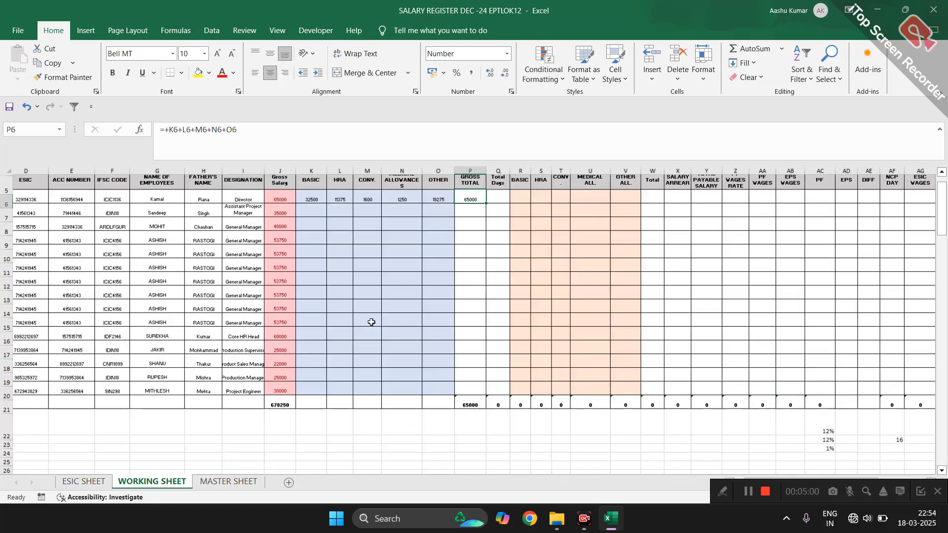
scroll(371, 322, "up", 1, "ctrl")
scroll(347, 269, "up", 1, "ctrl")
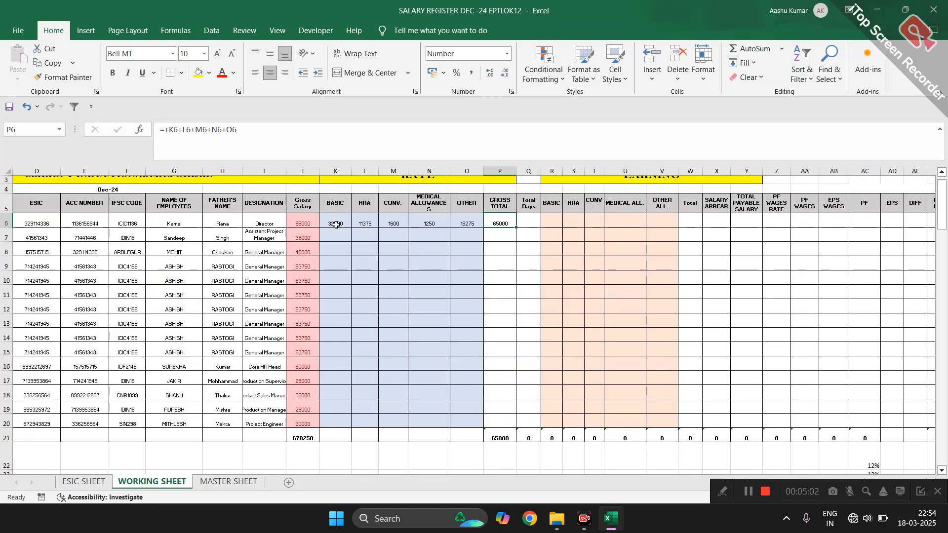
left_click_drag(336, 224, 517, 225)
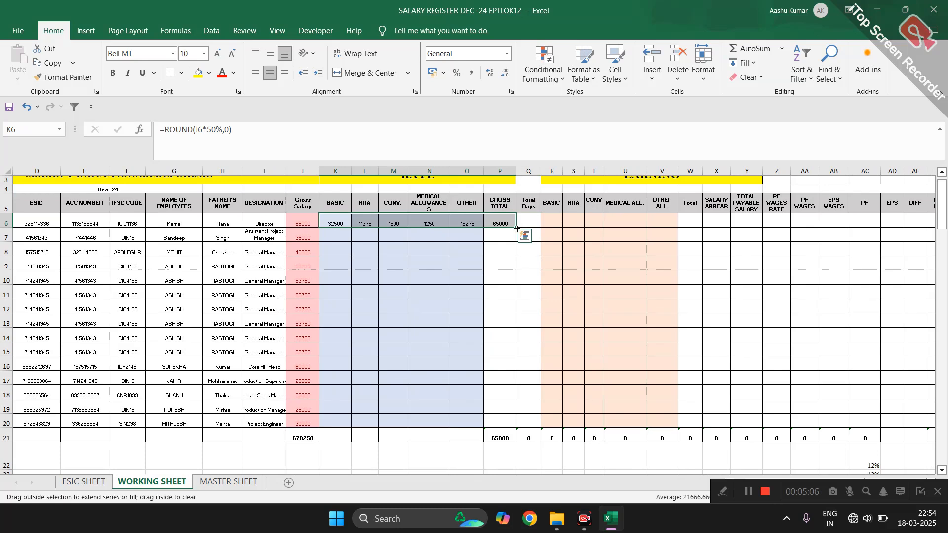
double_click(516, 227)
left_click(453, 236)
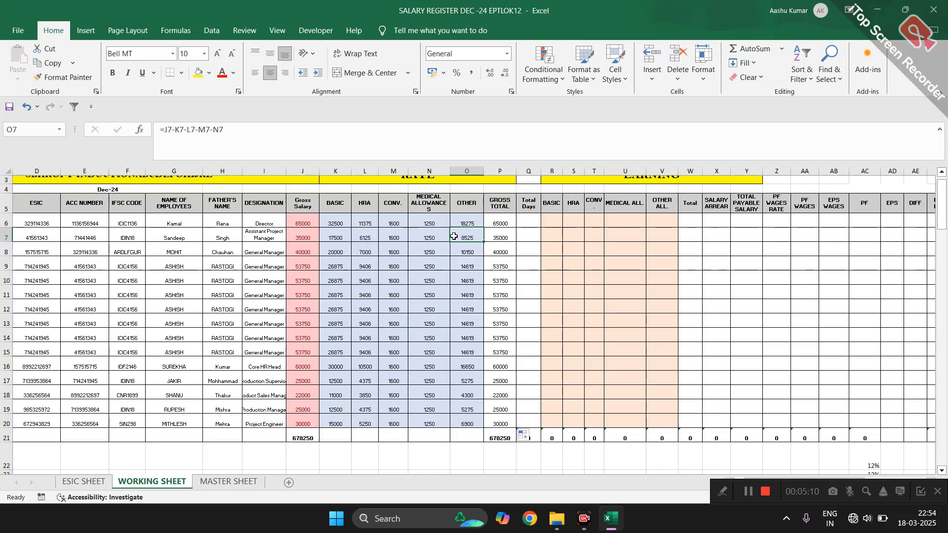
scroll(538, 227, "up", 1)
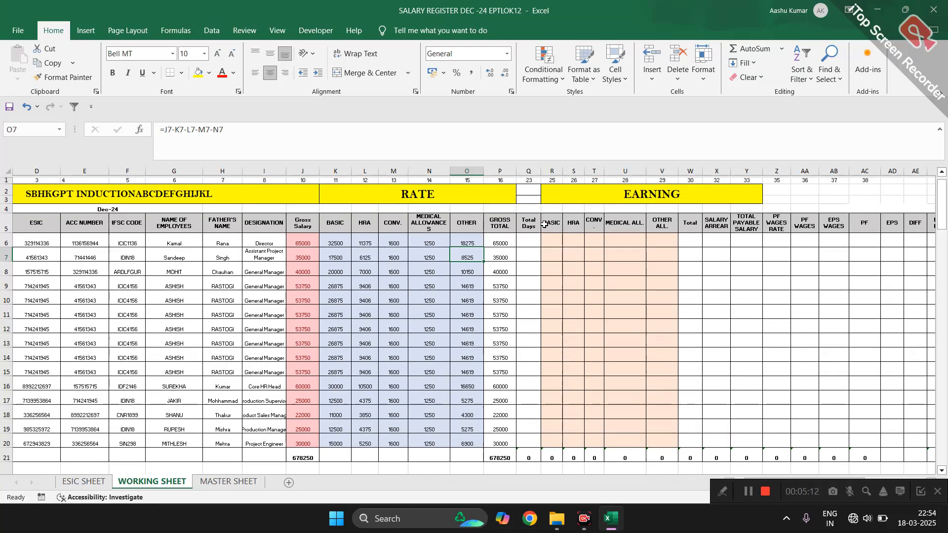
Step: Enter 31 as the first employee's total days in Q6 and widen the BASIC column of the EARNING section
left_click(530, 238)
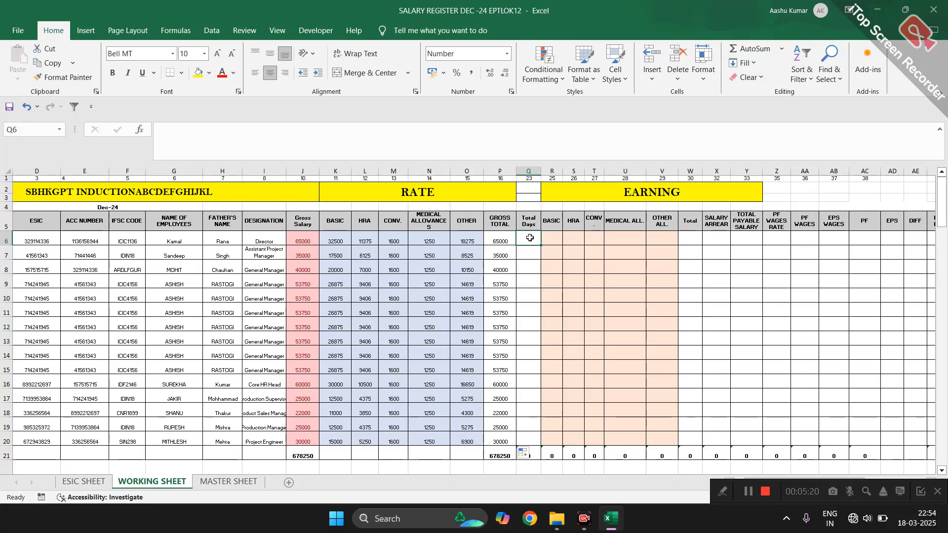
type("31")
key("Tab")
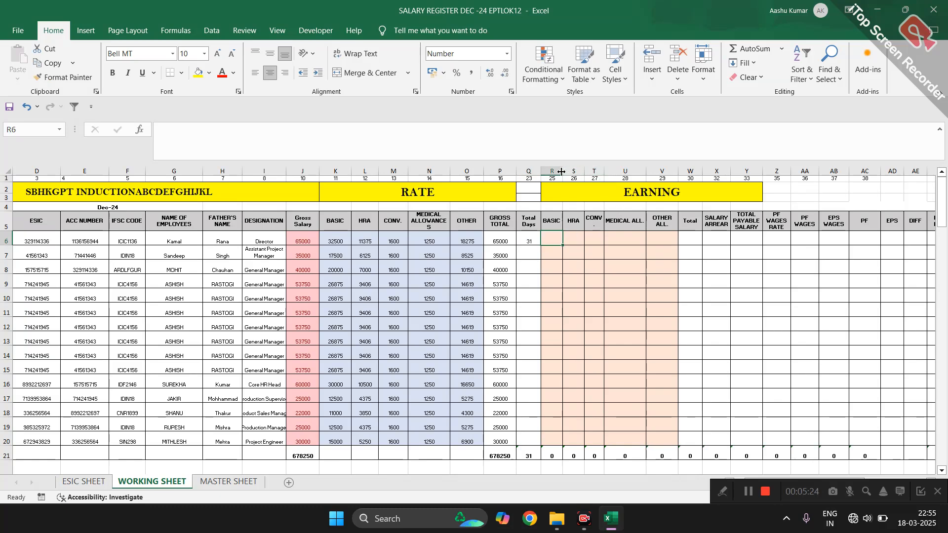
left_click_drag(563, 171, 575, 171)
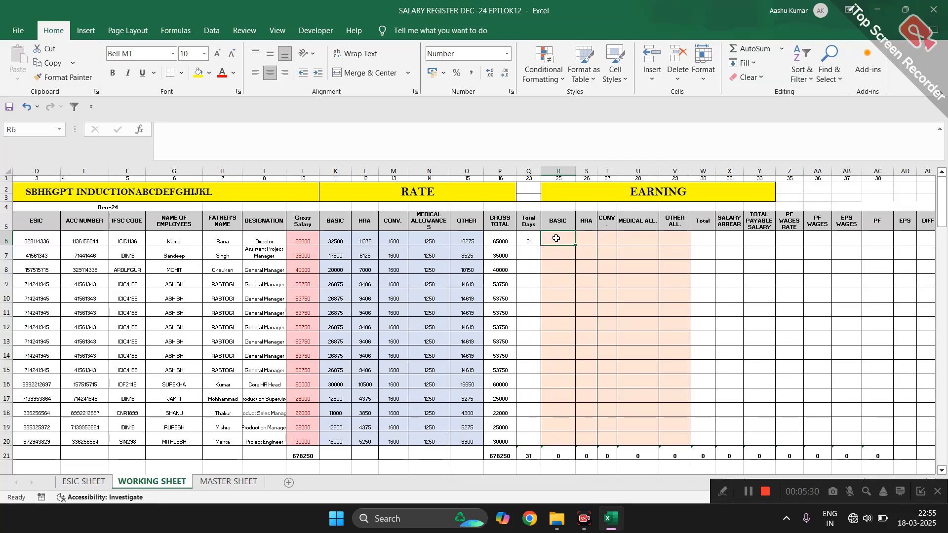
Step: Calculate the first employee's BASIC earning in R6 from rate, month days and days worked with =ROUND(K6/$AQ$5*Q6,0)
type("=")
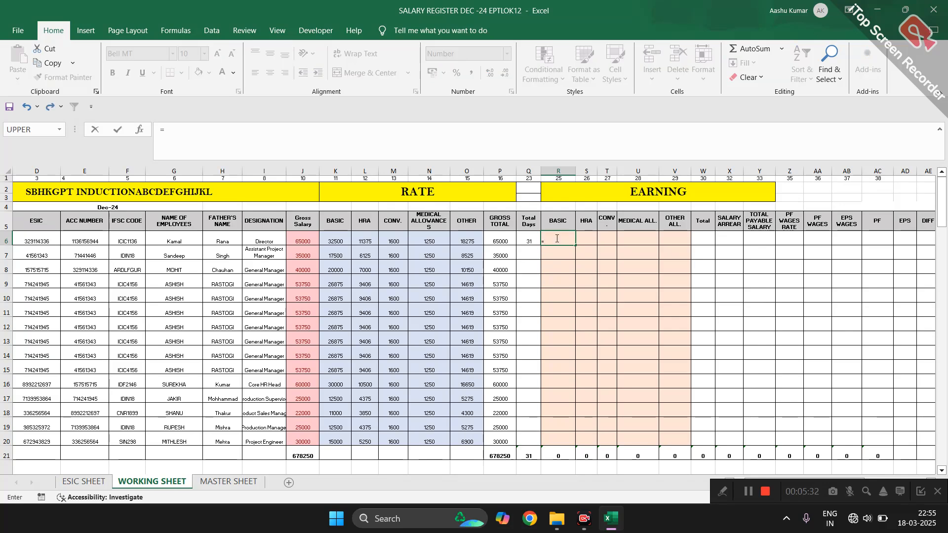
type("ROUND(")
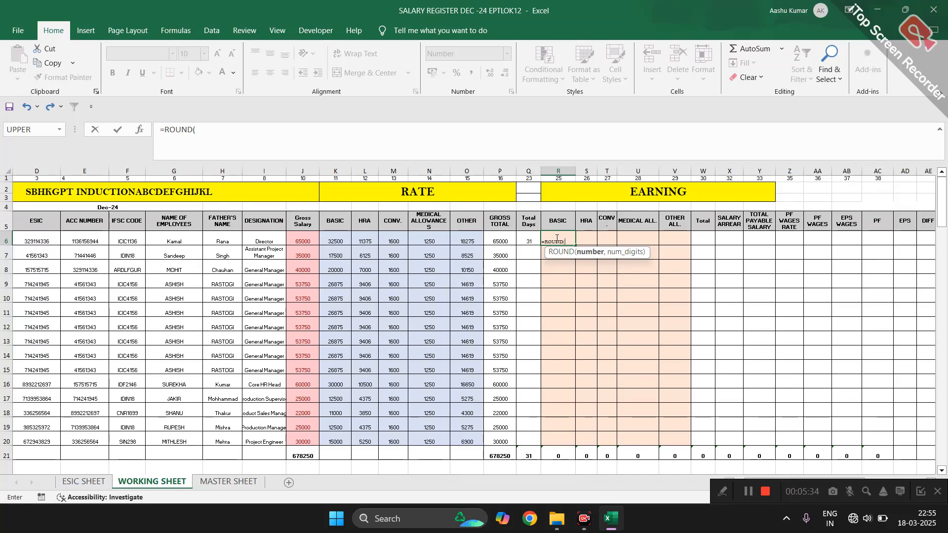
key("Left")
key("Left")
key("Left")
key("Left")
key("Left")
key("Left")
key("Left")
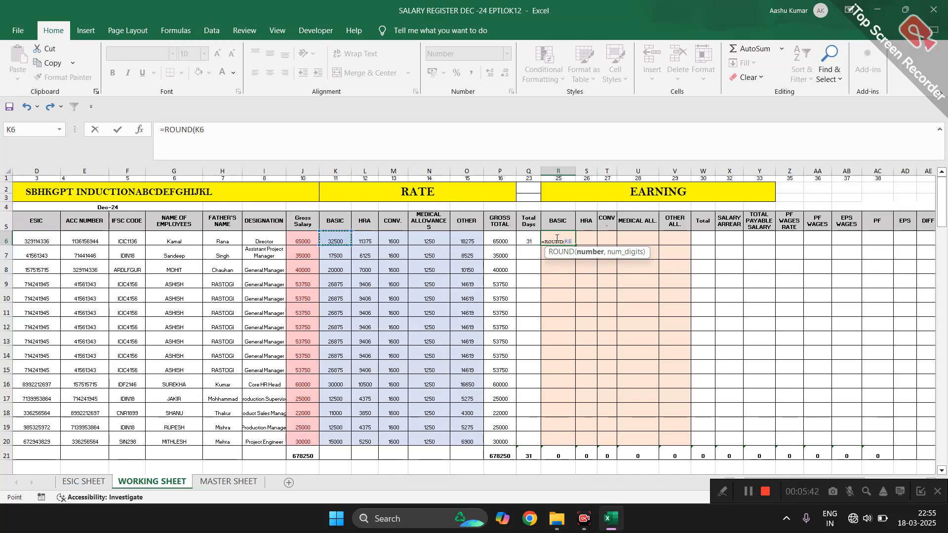
type("/")
scroll(656, 231, "right", 3)
scroll(656, 231, "right", 5)
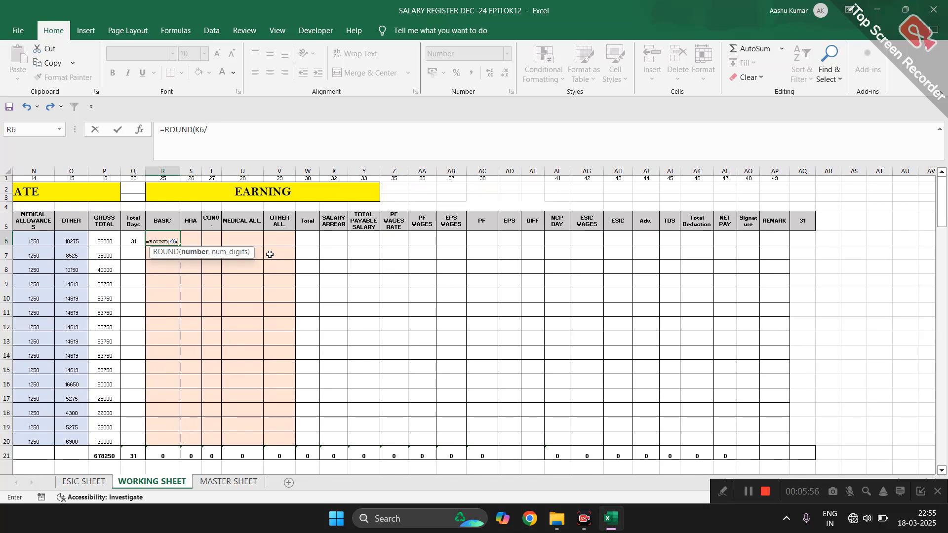
type("31")
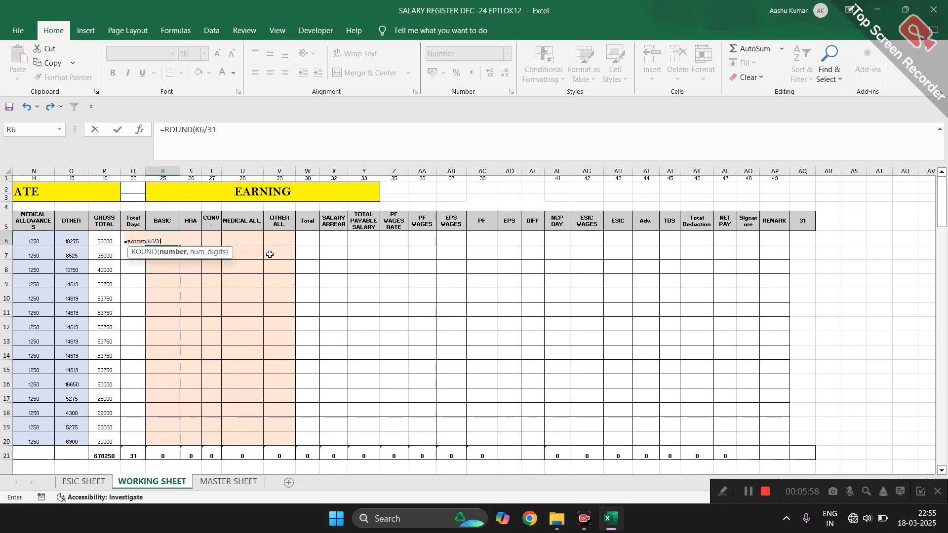
key("BackSpace")
key("BackSpace")
left_click(804, 218)
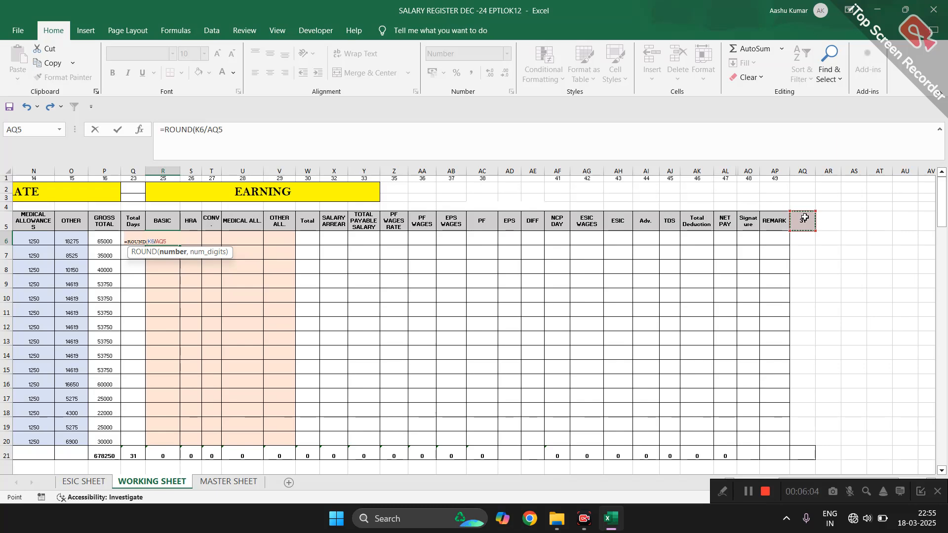
key("F4")
type("*")
scroll(804, 218, "left", 3)
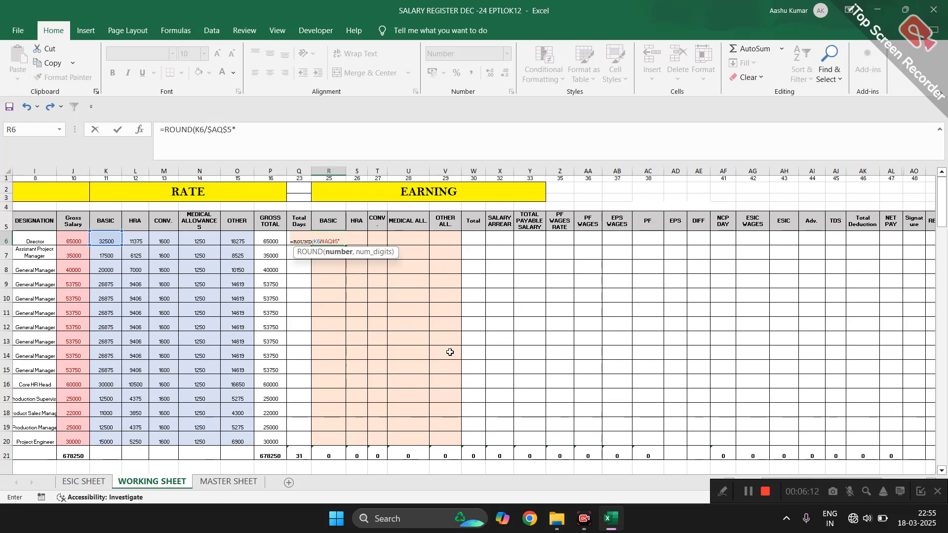
key("Left")
type(",")
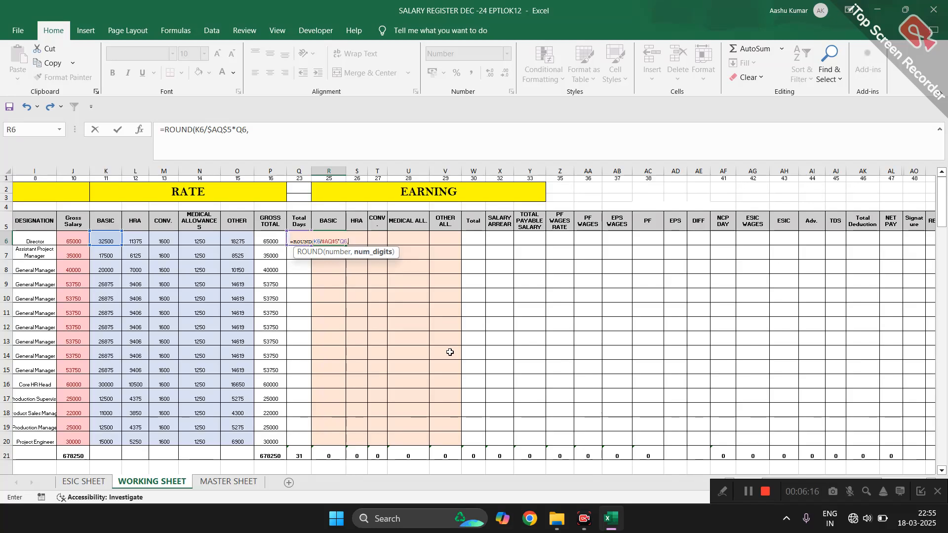
type("0)")
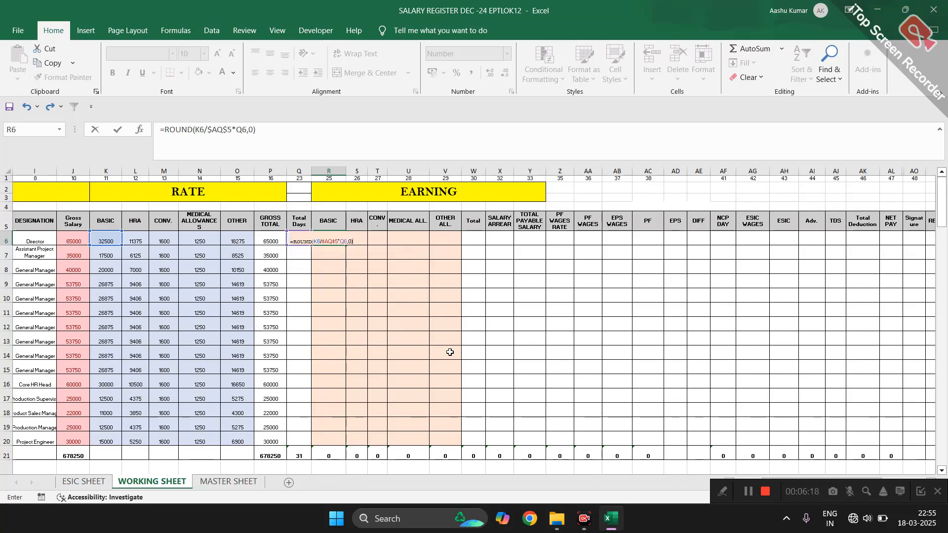
key("Return")
left_click(328, 239)
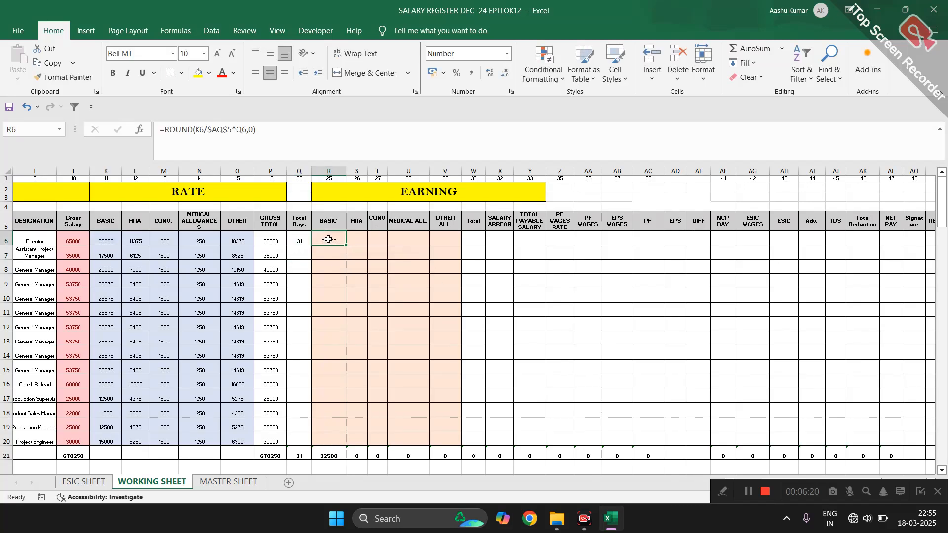
Step: Test the first employee's BASIC earning formula by setting total days in Q6 to 30, and restore 31 days
left_click(300, 241)
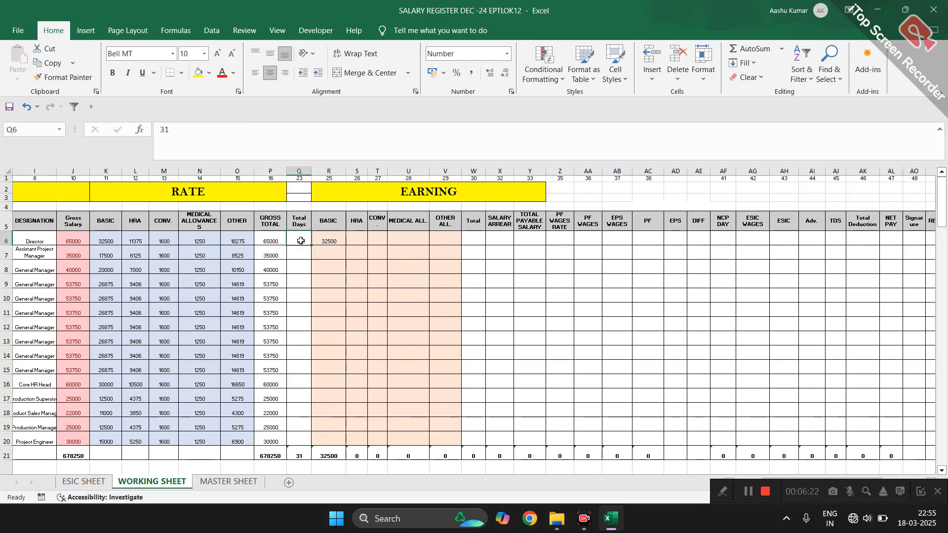
type("30")
key("Return")
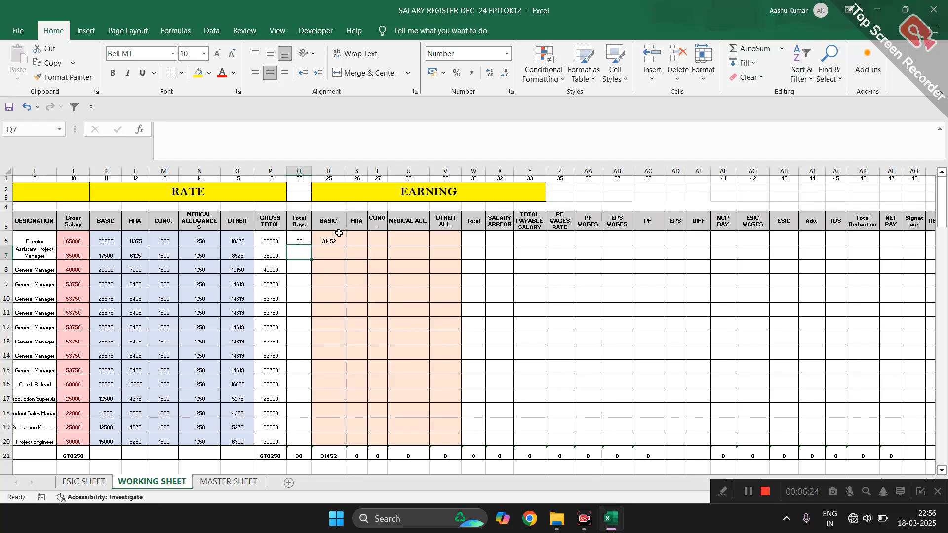
left_click(331, 236)
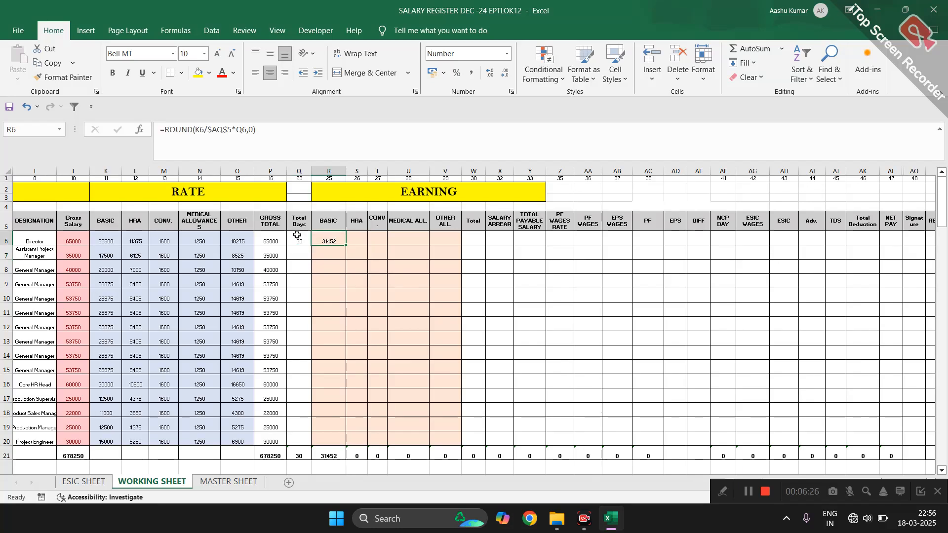
left_click(297, 237)
type("31")
key("Return")
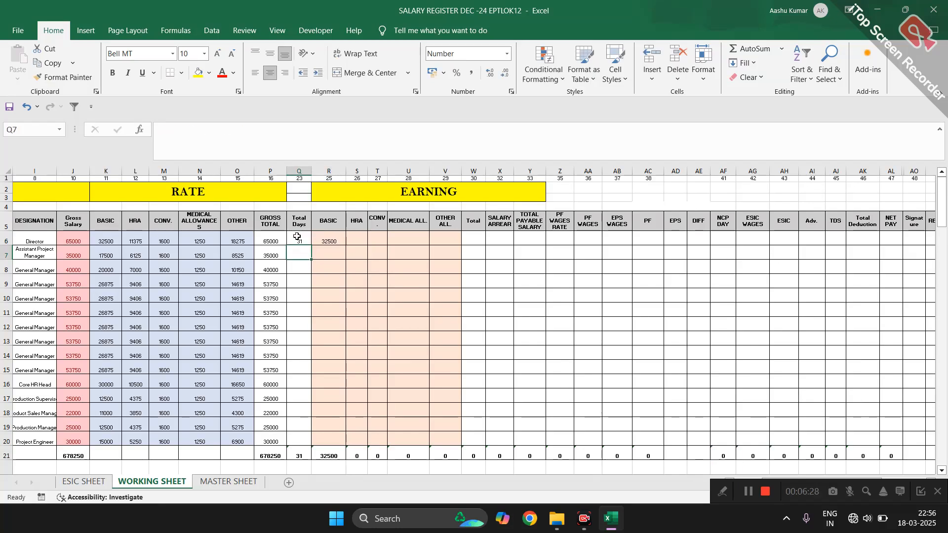
Step: Calculate the first employee's HRA earning in S6 with =ROUND(L6/$AQ$5*Q6,0), keeping the month-days reference absolute
left_click(358, 235)
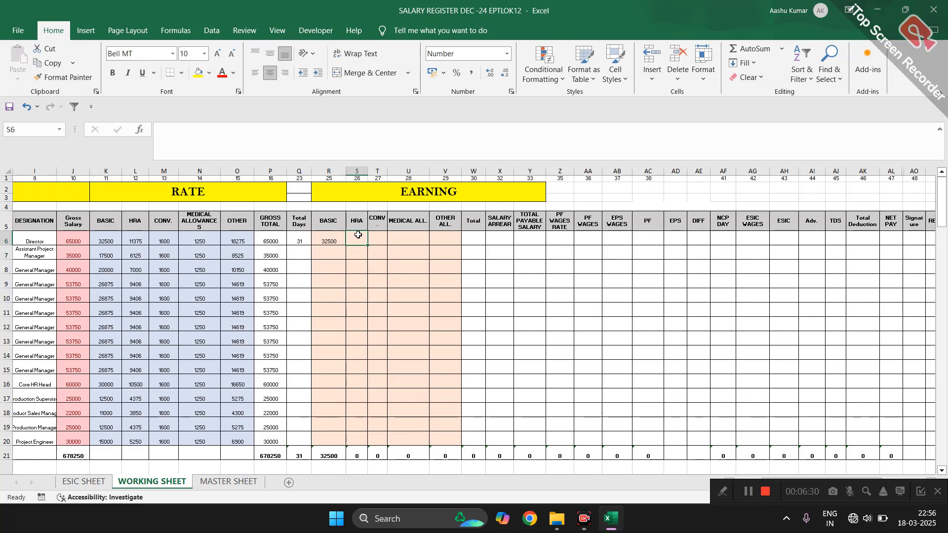
type("=ROUND(")
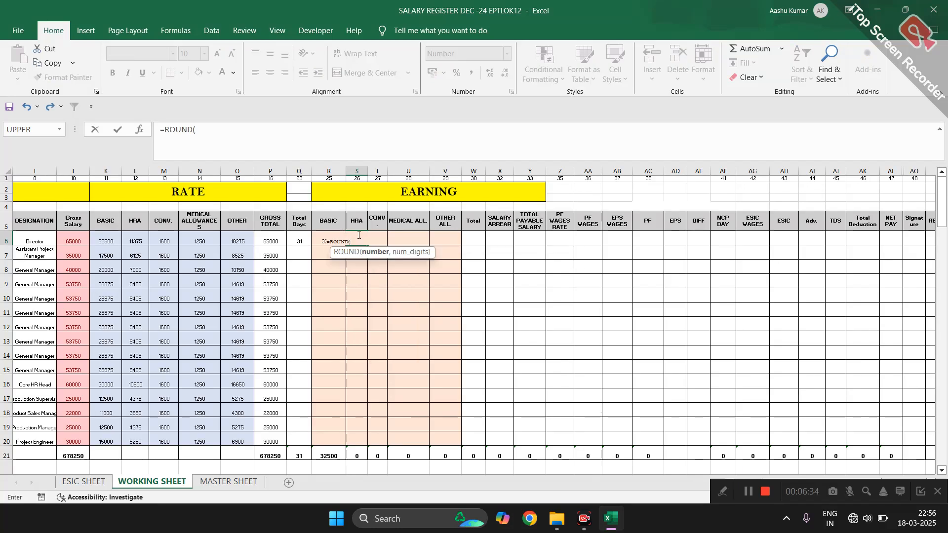
key("Left")
key("Left")
key("Left")
key("Left")
key("Left")
key("Left")
key("Left")
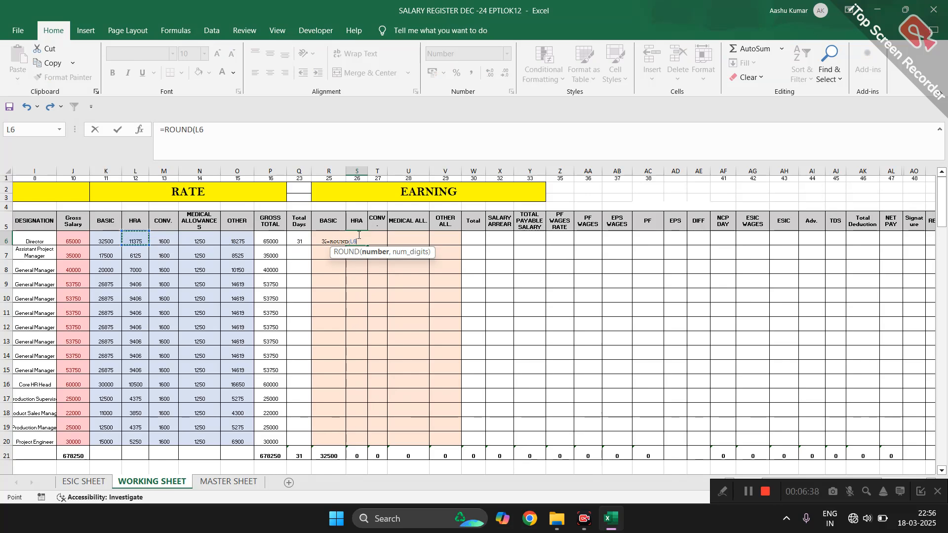
type("/")
scroll(703, 243, "right", 3)
left_click(761, 220)
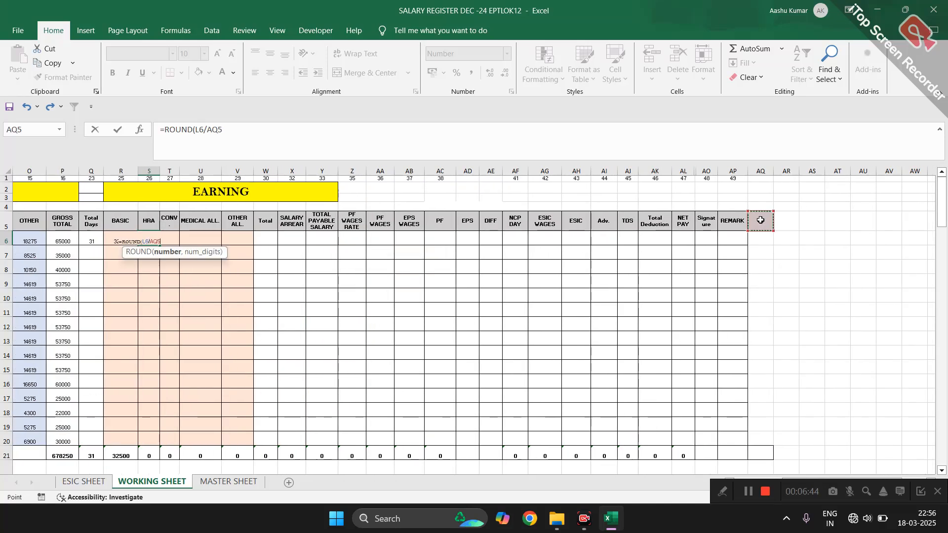
type("*")
left_click(90, 239)
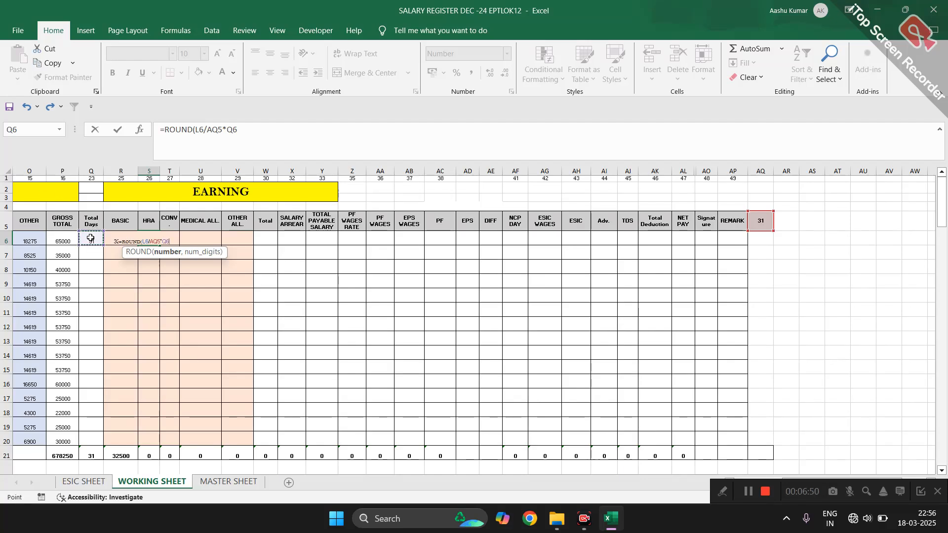
type(",0")
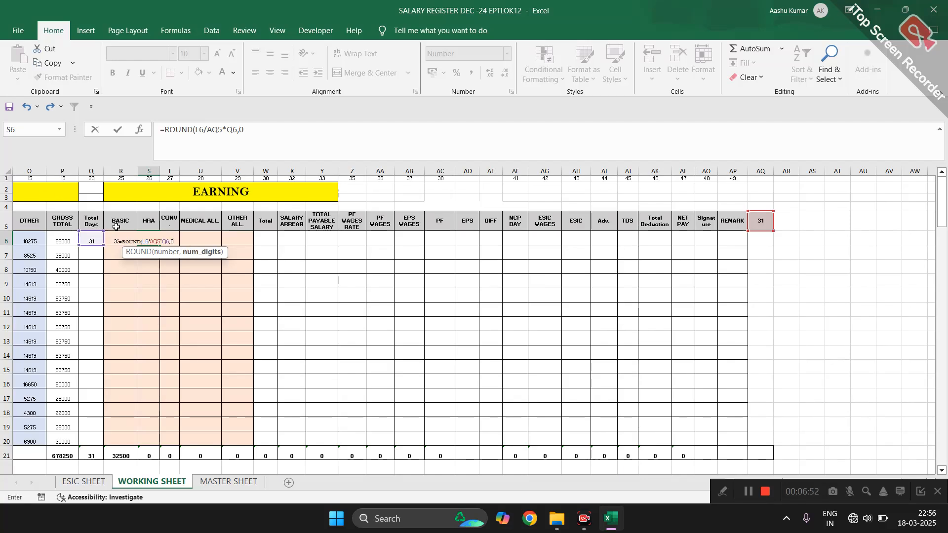
left_click(155, 241)
key("F4")
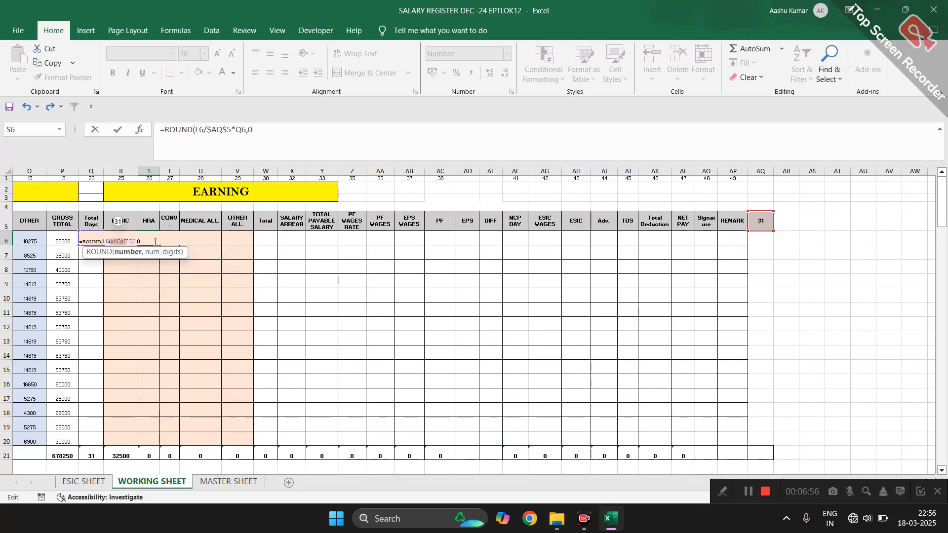
left_click(154, 242)
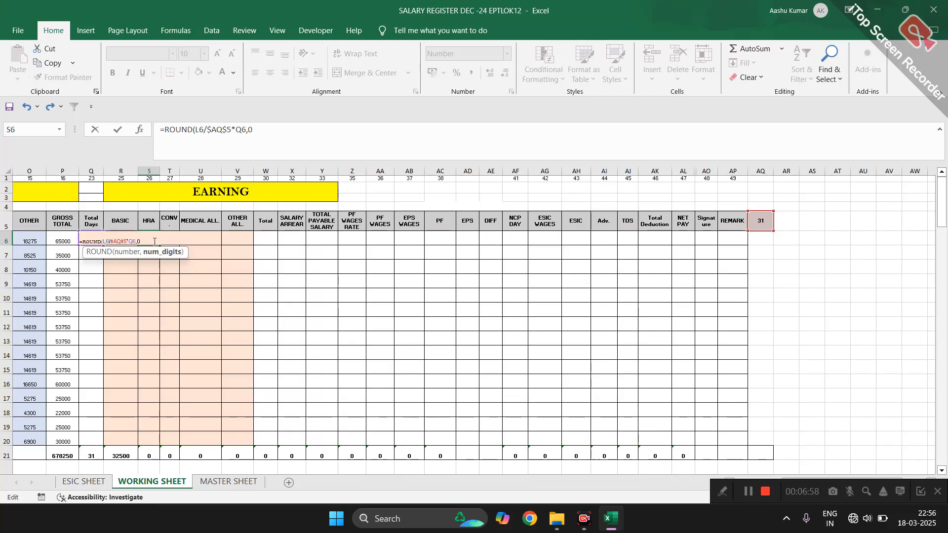
key("Return")
scroll(193, 286, "left", 3)
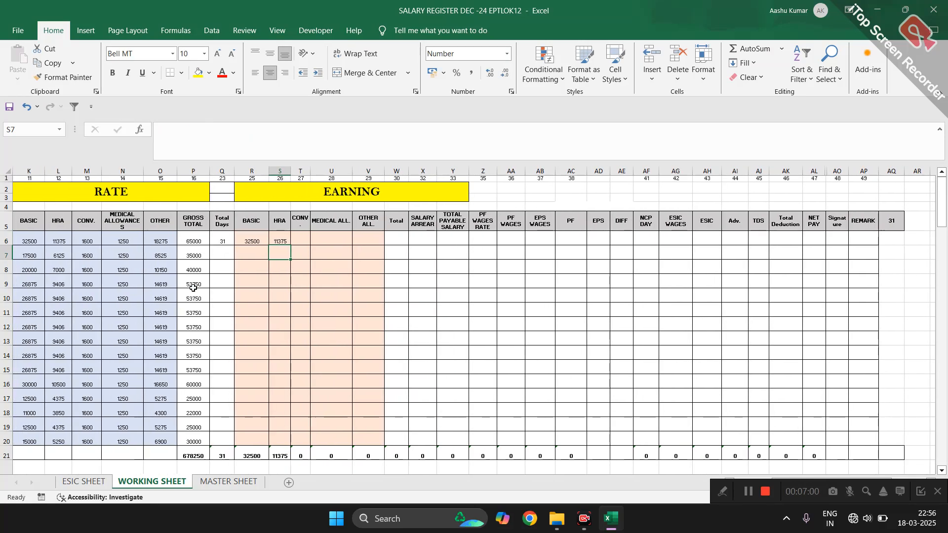
left_click(56, 238)
Step: Begin a ROUND formula in the first employee's CONV. earning cell T6
left_click(299, 237)
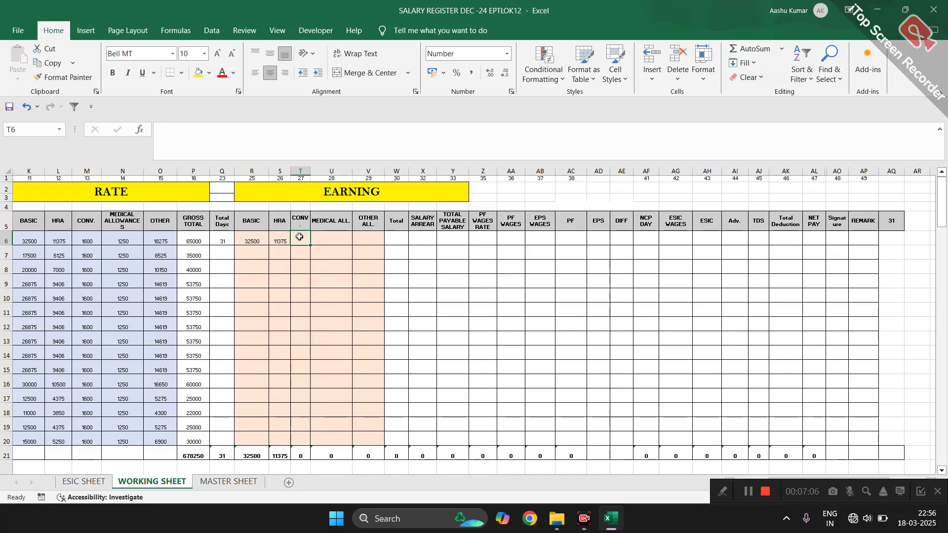
type("=ROUND(")
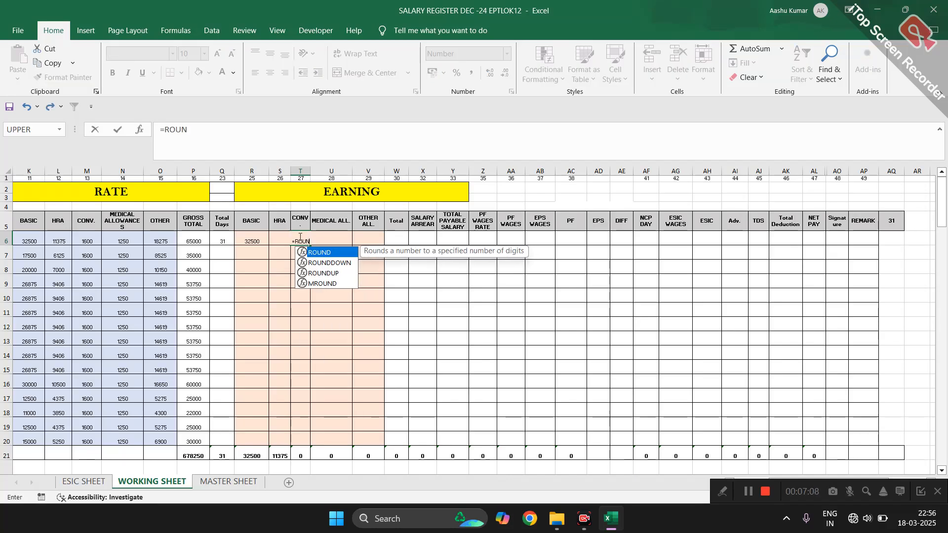
key("Left")
key("Left")
key("Left")
key("Left")
key("Left")
key("Left")
key("Left")
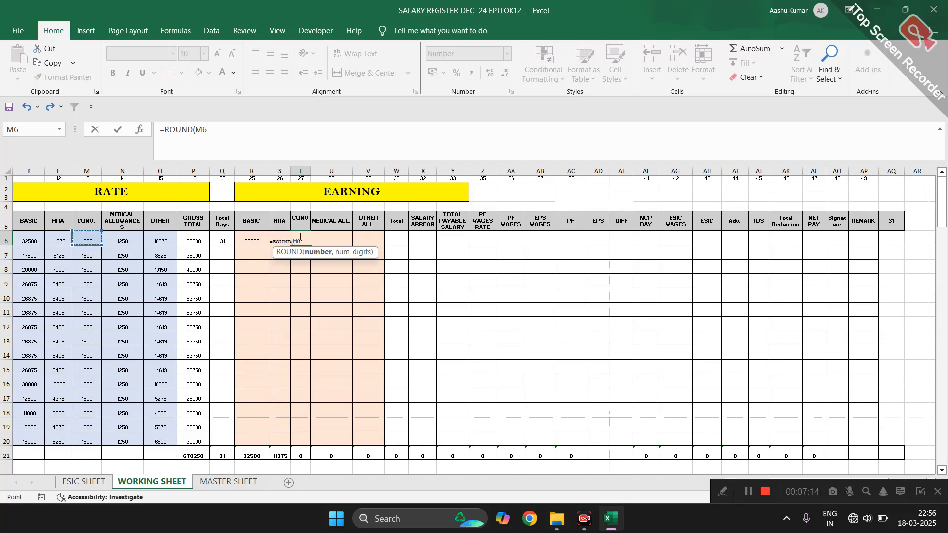
key("F8")
left_click(885, 222)
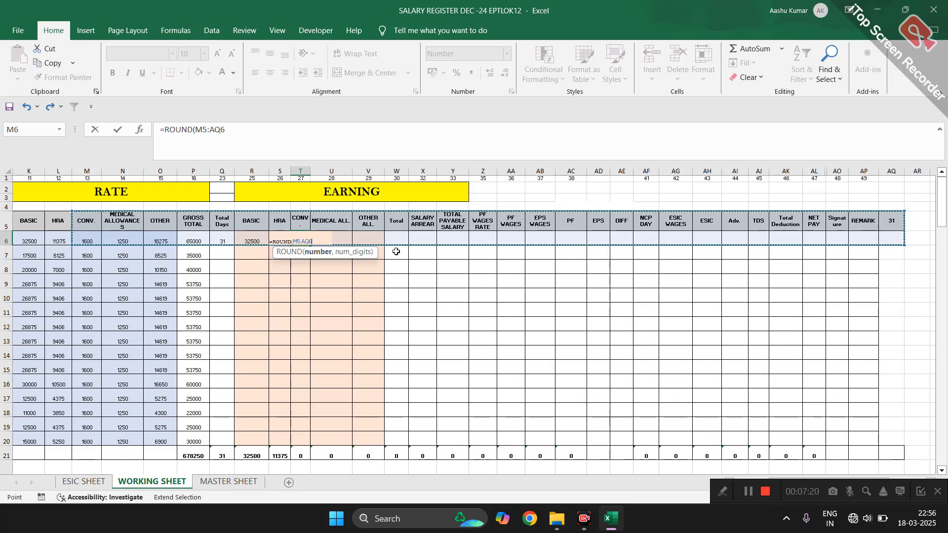
key("BackSpace")
key("BackSpace")
key("BackSpace")
key("BackSpace")
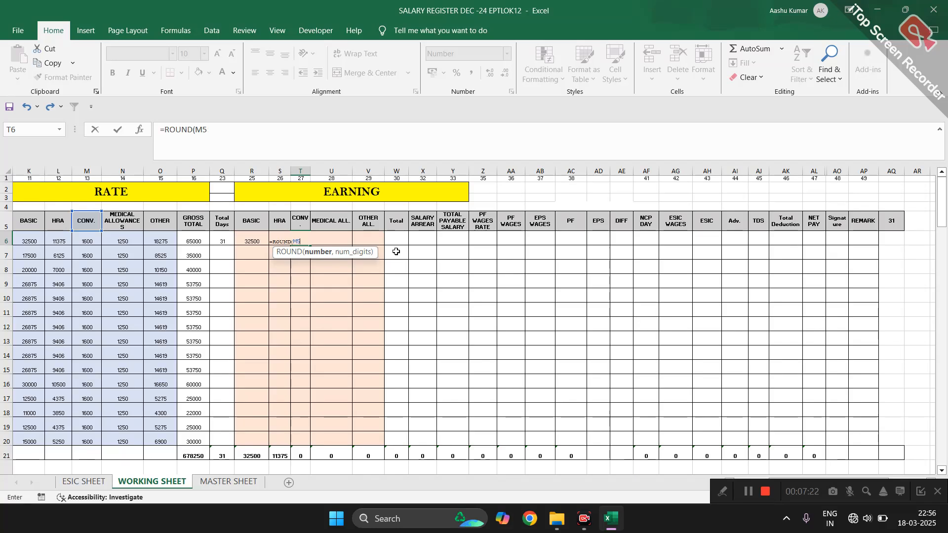
key("BackSpace")
key("BackSpace")
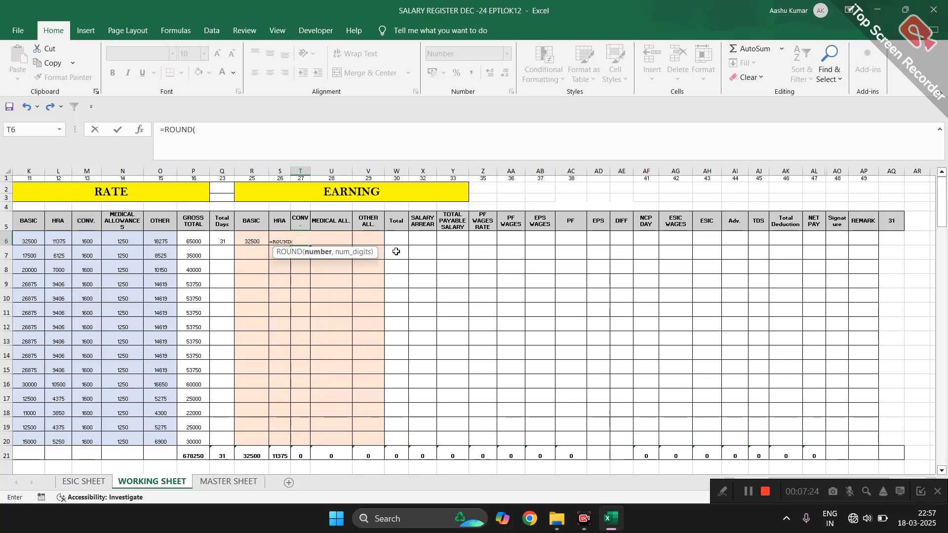
Step: Complete the first employee's CONV. earning formula in T6 as =ROUND(M6/$AQ$5*Q6,0)
left_click(92, 242)
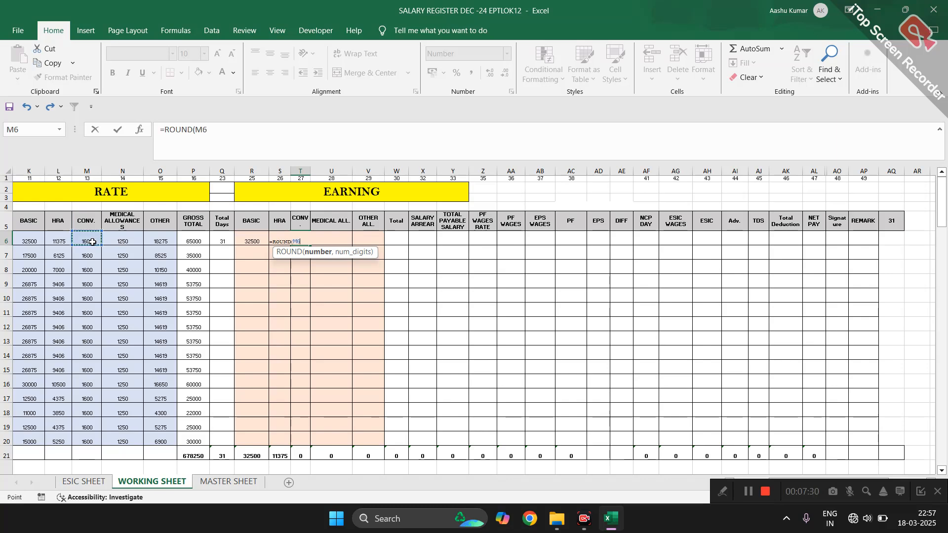
type("/")
left_click(893, 221)
key("F4")
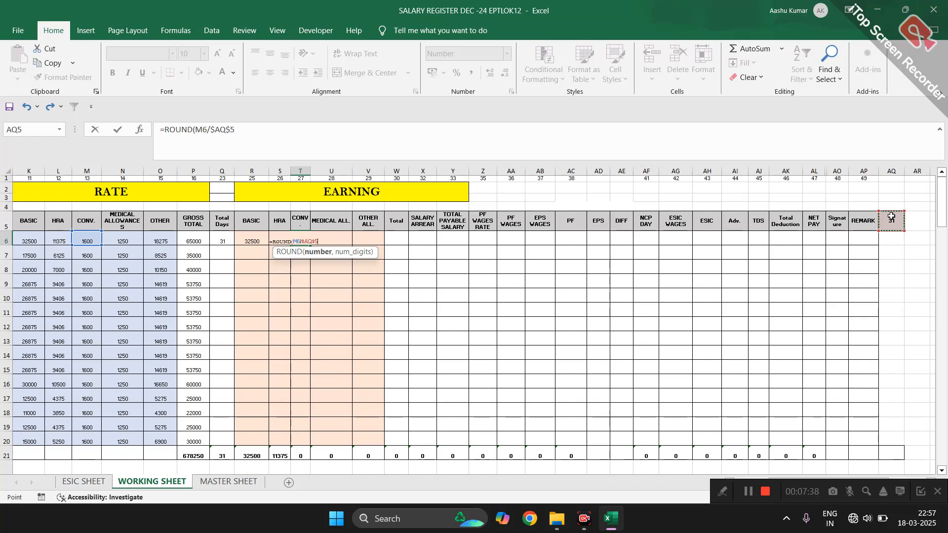
type("*")
left_click(224, 241)
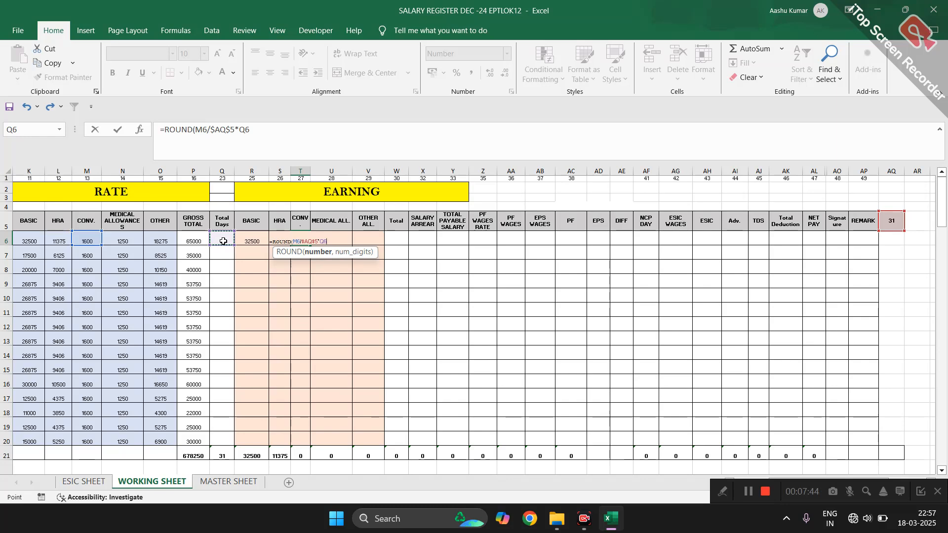
type(",")
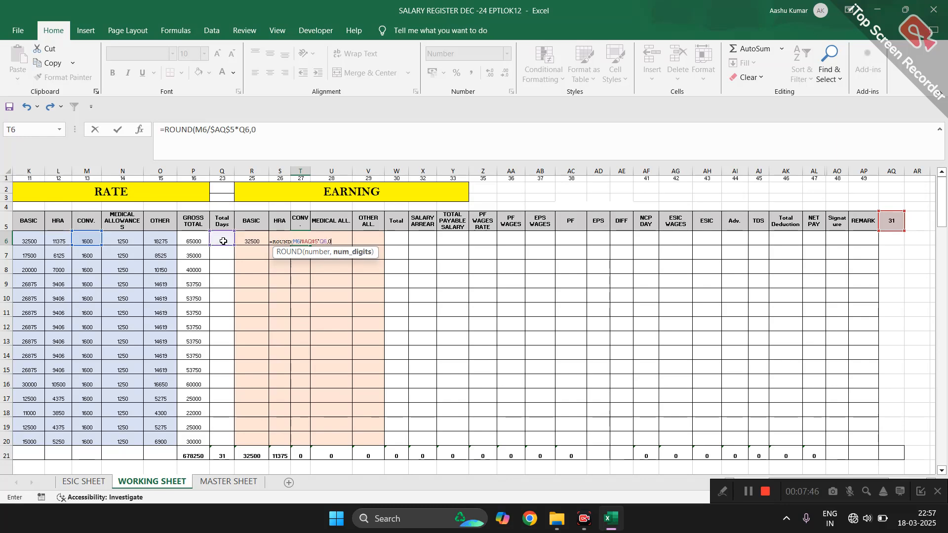
type("0")
key("Return")
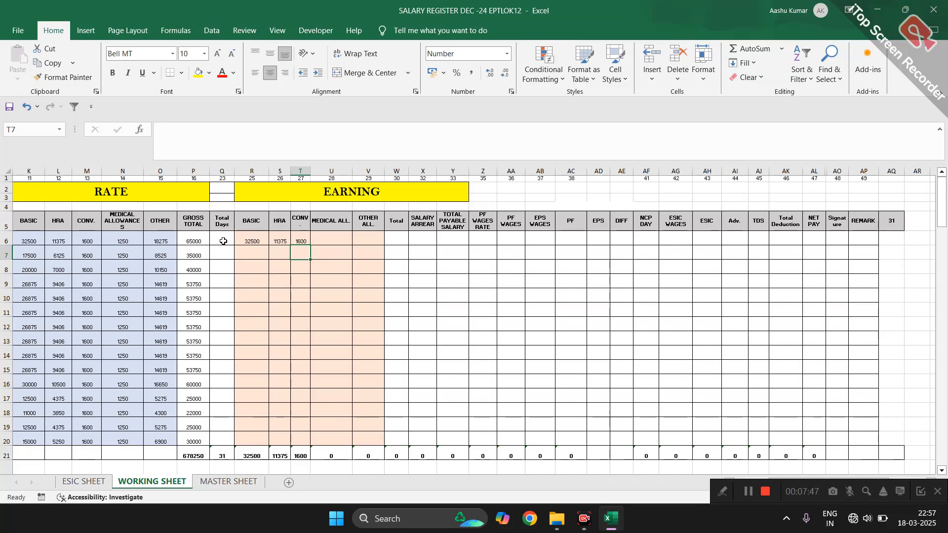
left_click(300, 238)
left_click(323, 243)
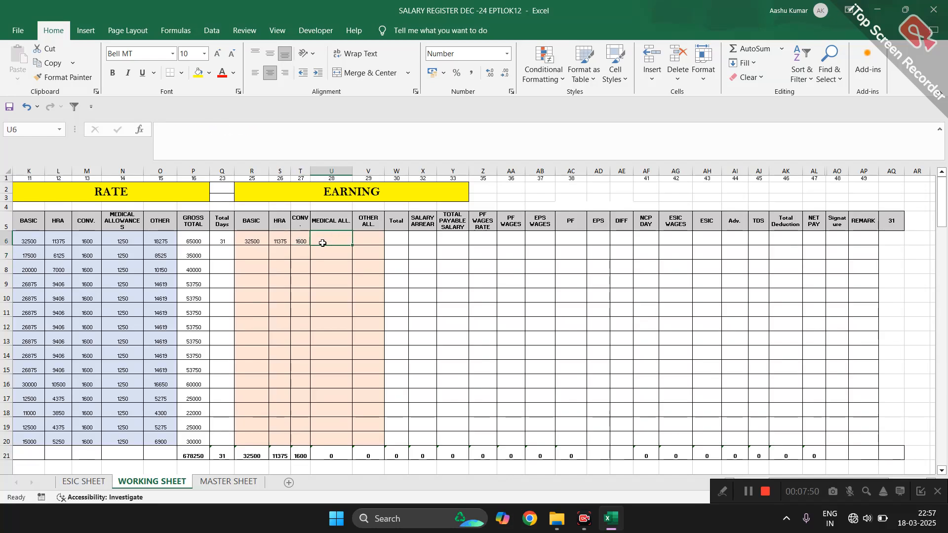
Step: Calculate the first employee's MEDICAL ALL. earning in U6 with =ROUND(N6/$AQ$5*Q6,0), keeping the month-days reference absolute
type("=ROUND(")
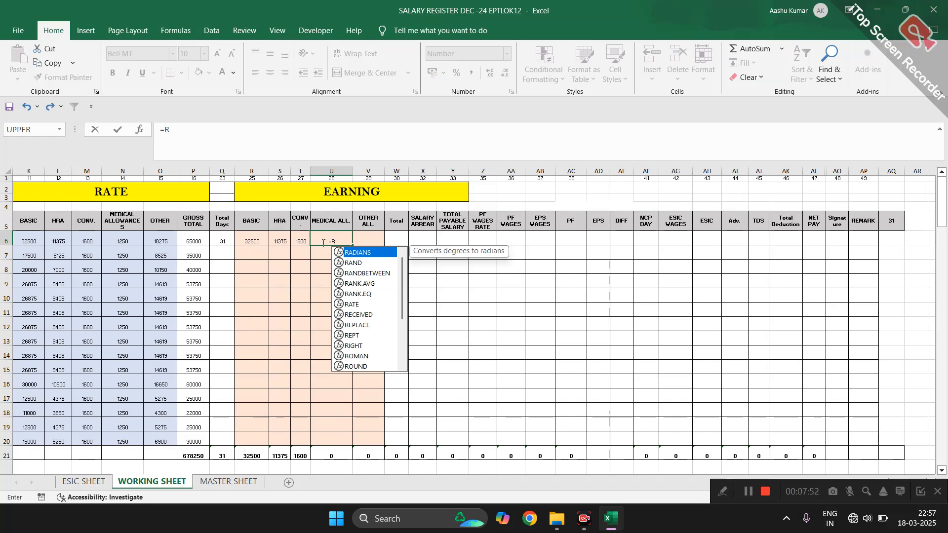
key("Left")
key("Left")
key("Left")
key("Left")
key("Left")
key("Left")
key("Left")
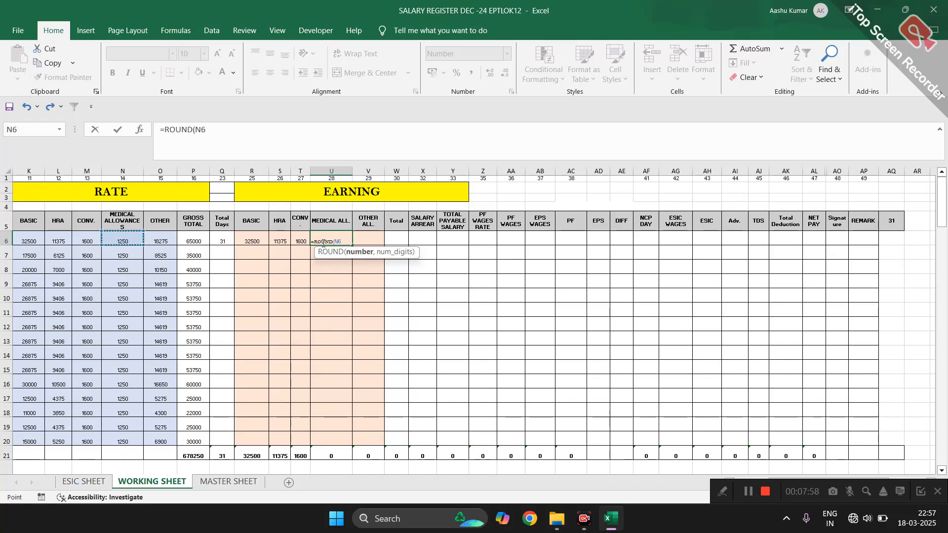
type("/")
left_click(886, 223)
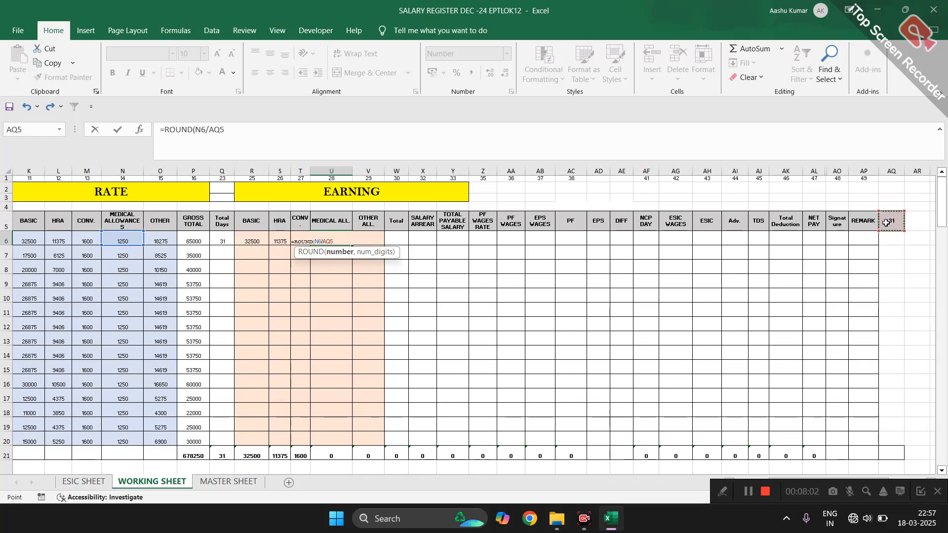
key("F4")
type("*")
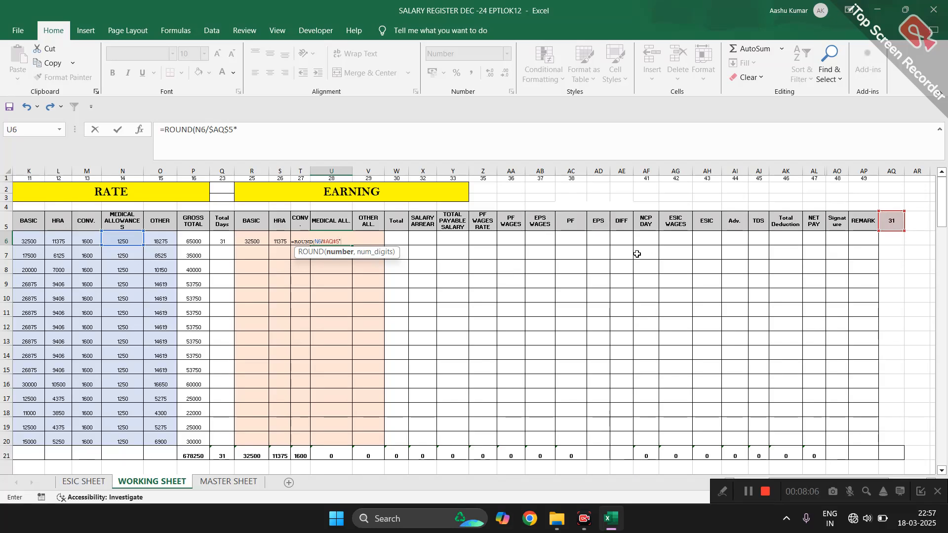
left_click(217, 242)
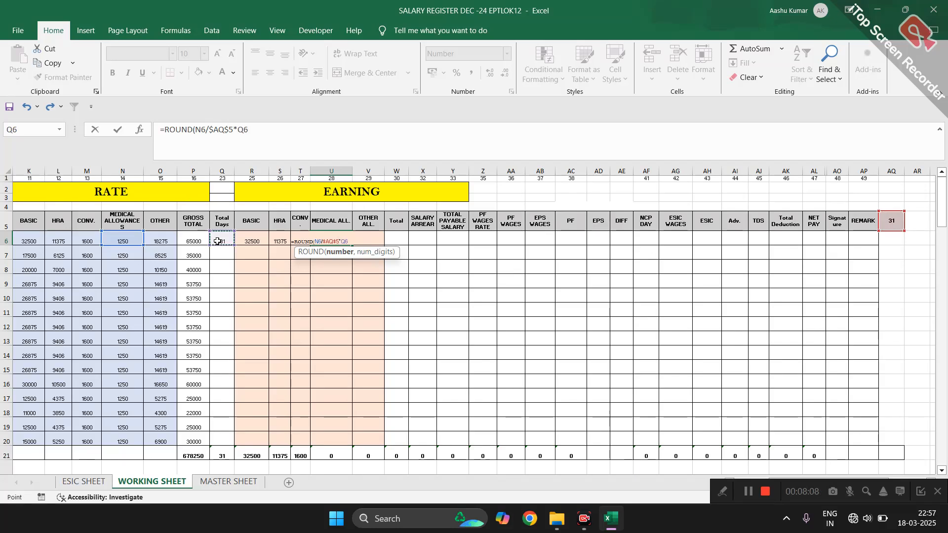
type(",0)")
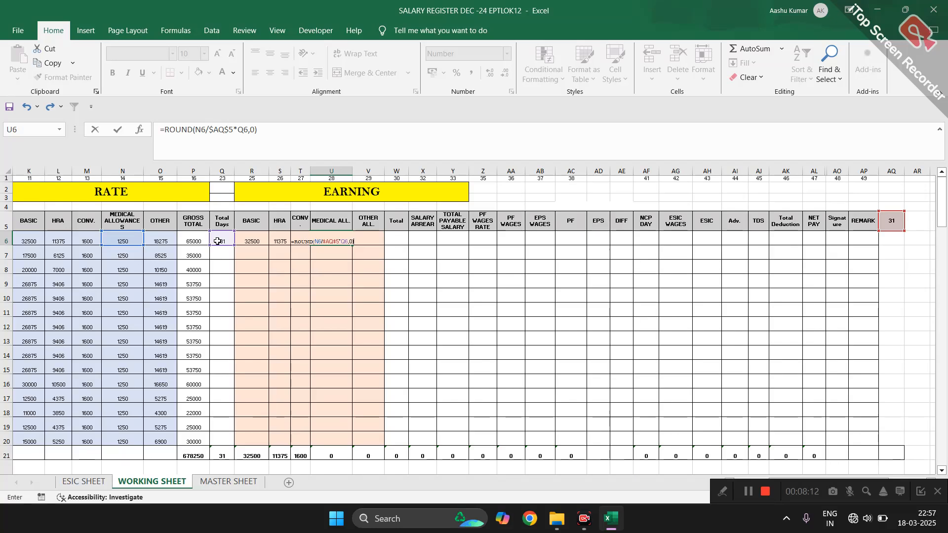
key("Return")
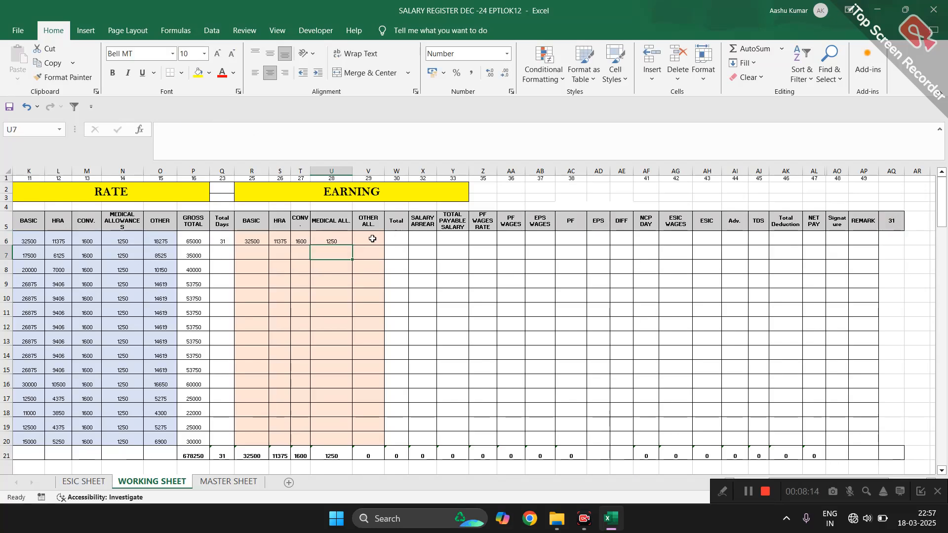
Step: Calculate the first employee's OTHER ALL. earning in V6 with =ROUND(O6/$AQ$5*Q6,0), keeping the month-days reference absolute
left_click(370, 240)
type("=")
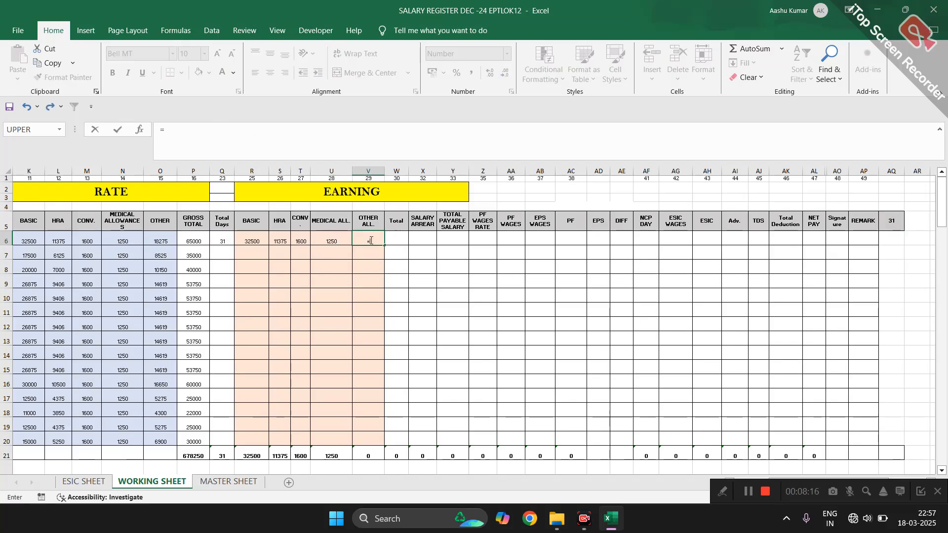
type("ROUND(")
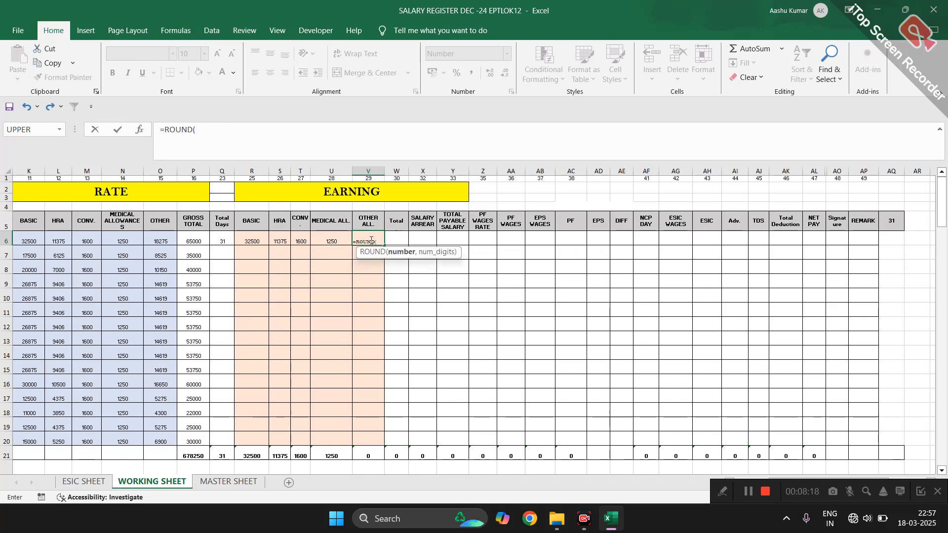
key("Left")
key("Left")
key("Left")
key("Left")
key("Left")
key("Left")
key("Left")
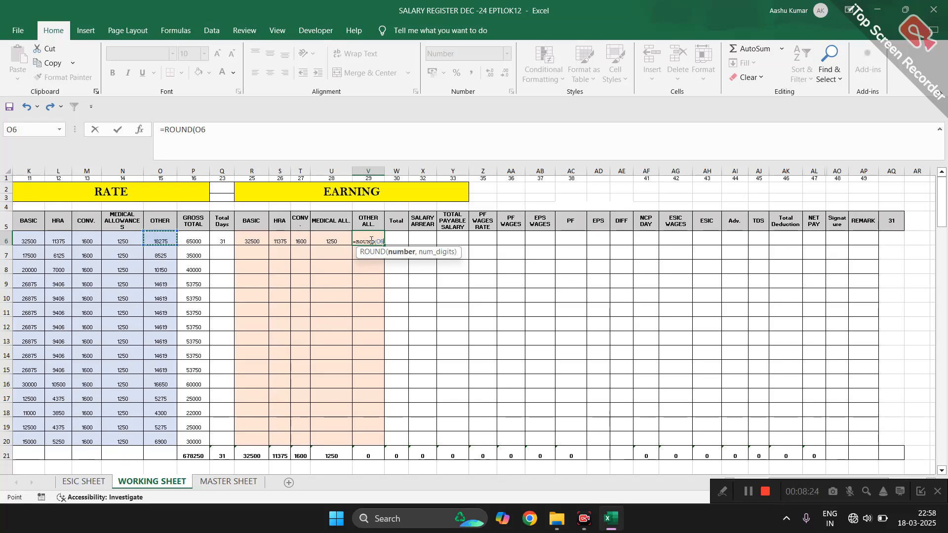
type("/")
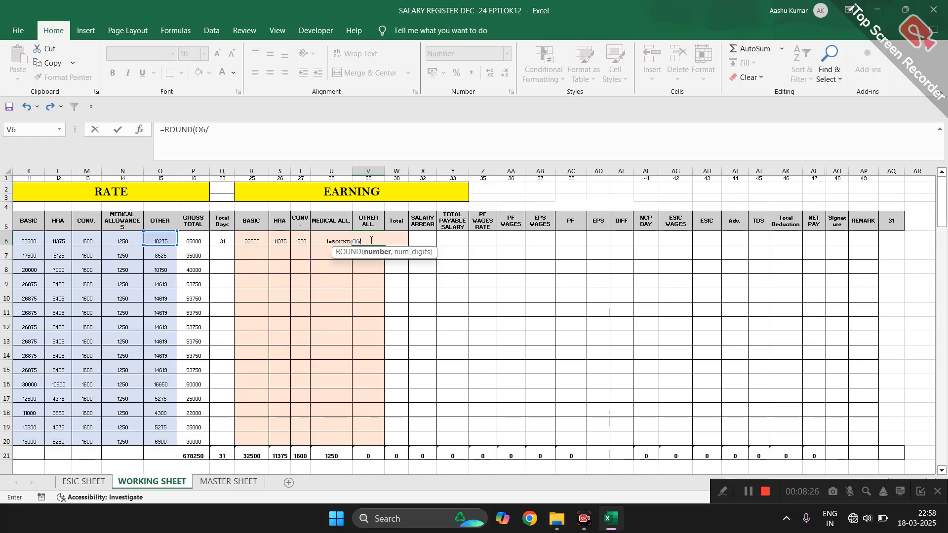
left_click(893, 226)
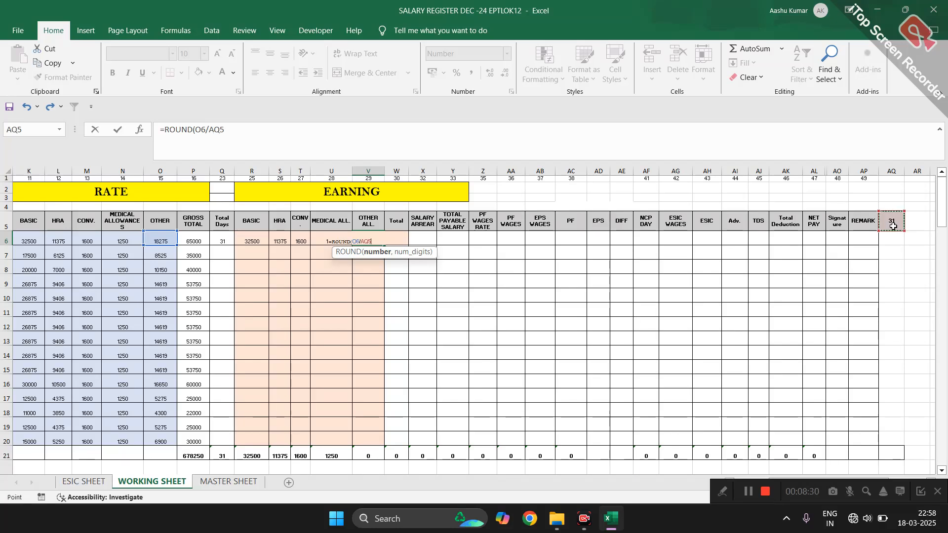
key("F4")
type("*")
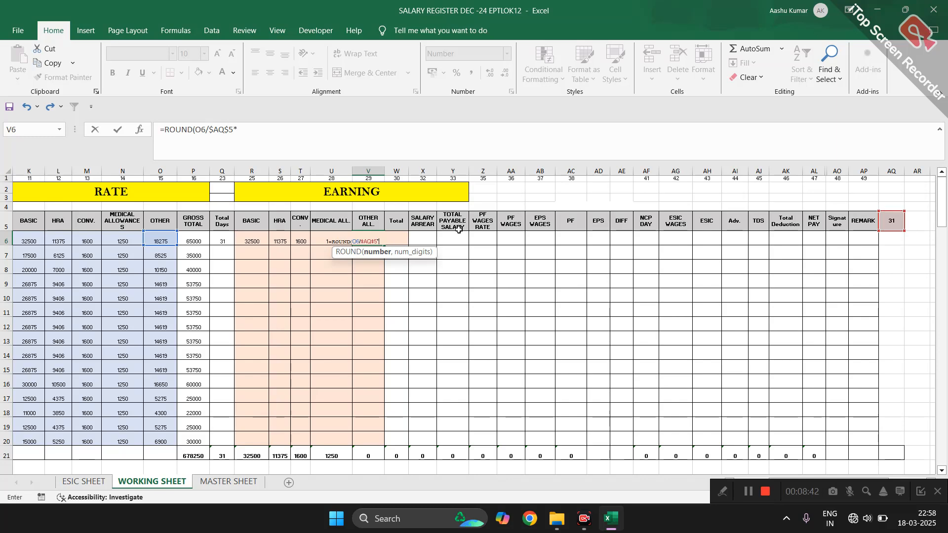
left_click(223, 240)
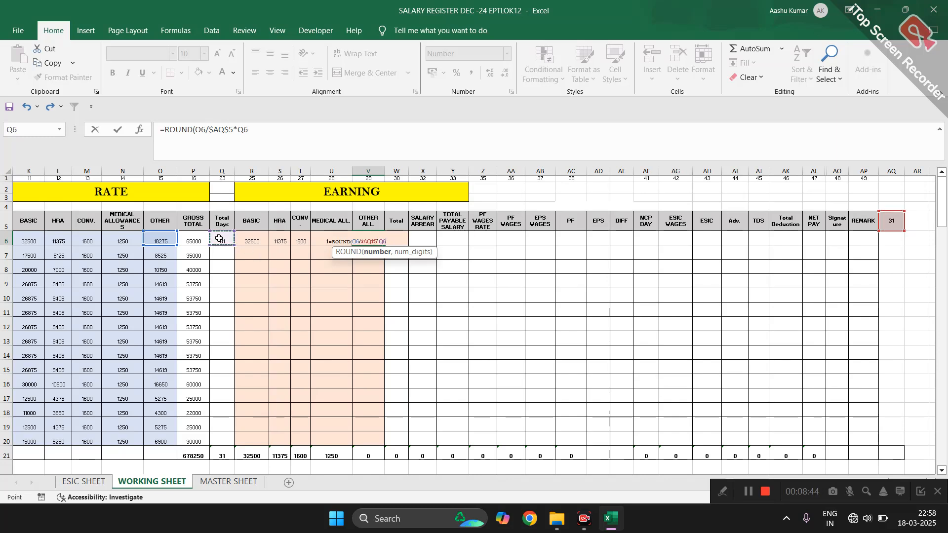
type(",")
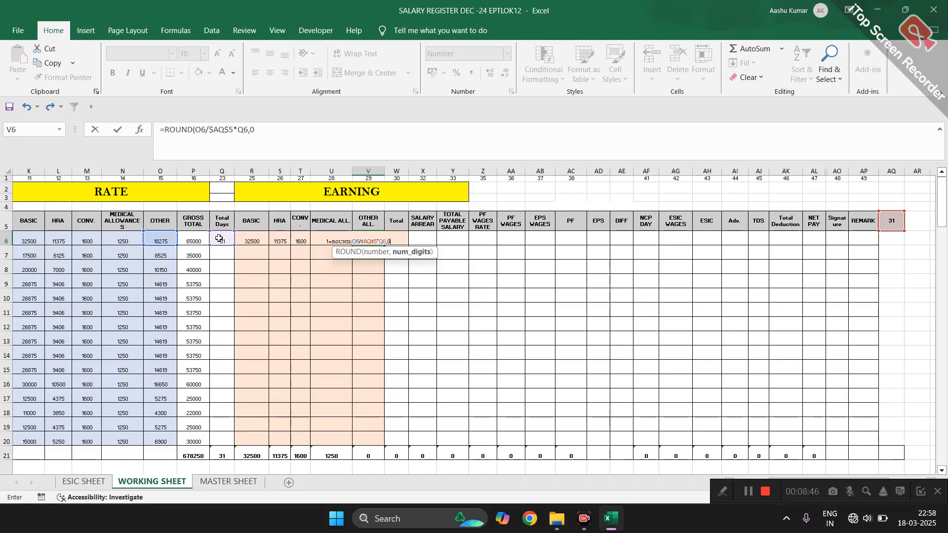
type("0")
key("Return")
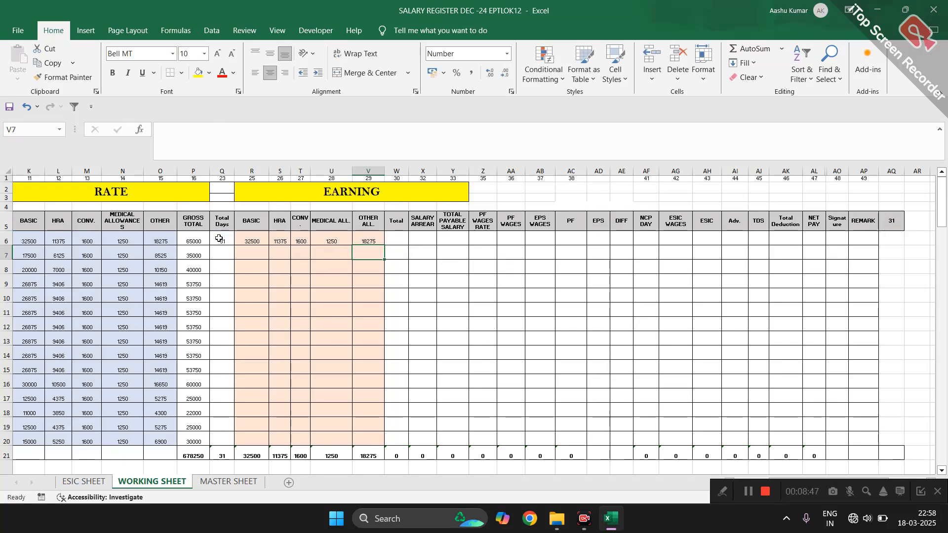
Step: Add up the first employee's five earning components in the Total cell W6 with +R6+S6+T6+U6+V6
left_click(396, 238)
type("+")
key("Left")
key("Left")
key("Left")
key("Left")
key("Left")
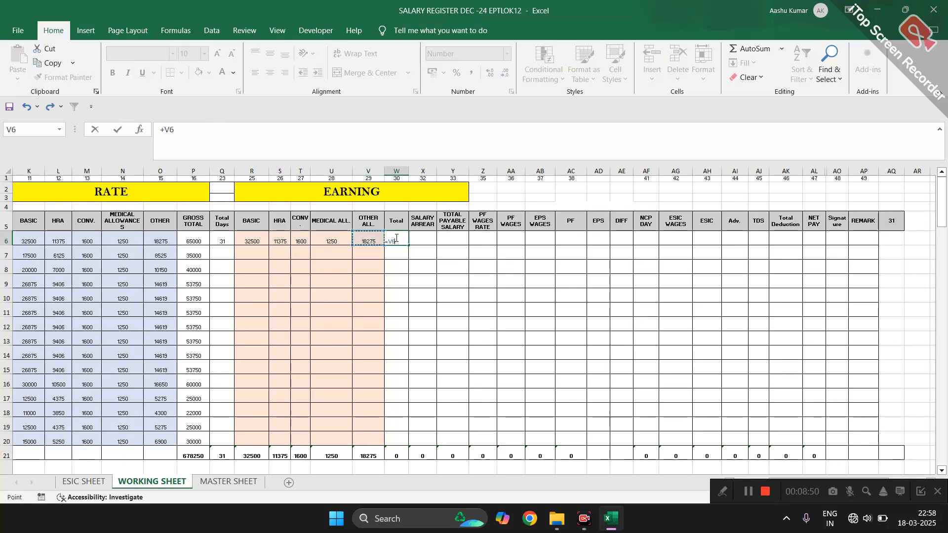
type("+")
key("Left")
key("Left")
key("Left")
key("Left")
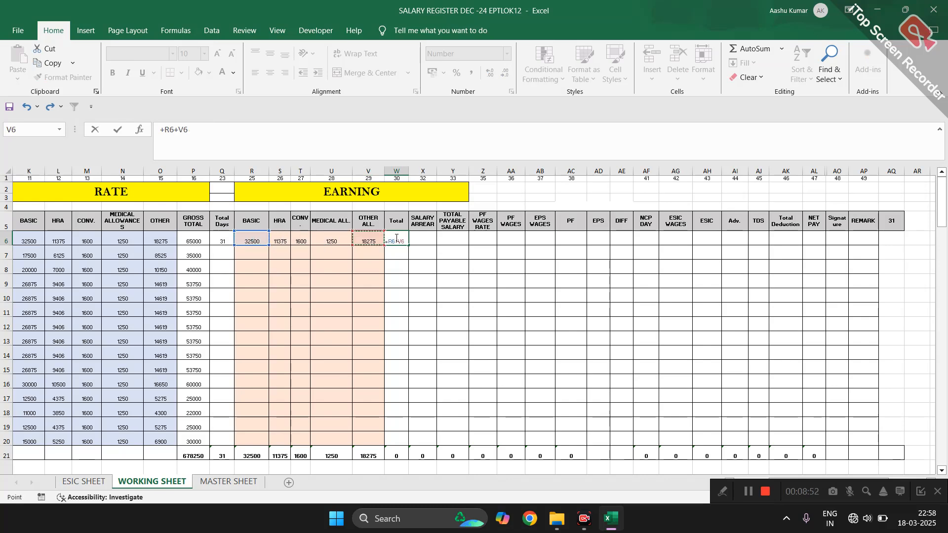
type("+")
key("Left")
key("Left")
key("Left")
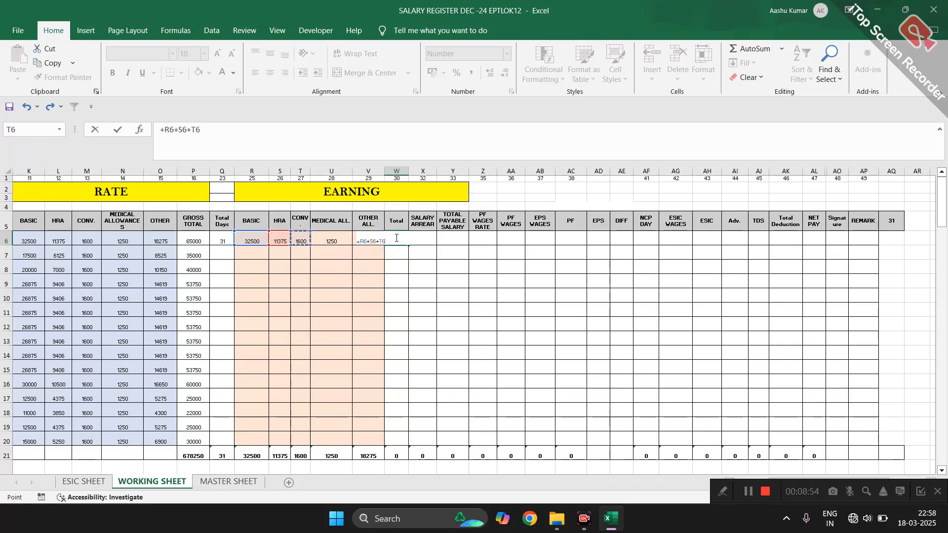
type("+")
key("Left")
key("Left")
key("Left")
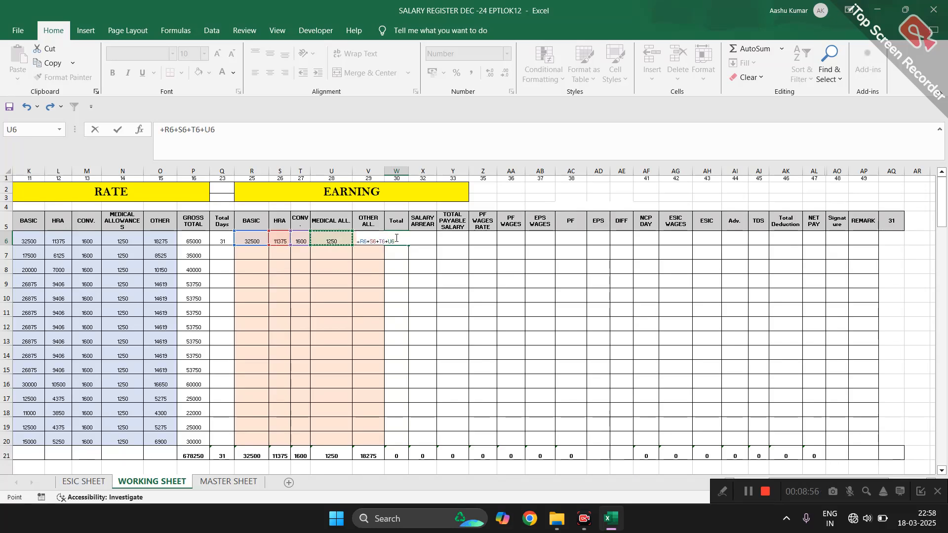
key("Right")
type("+")
key("Left")
key("Return")
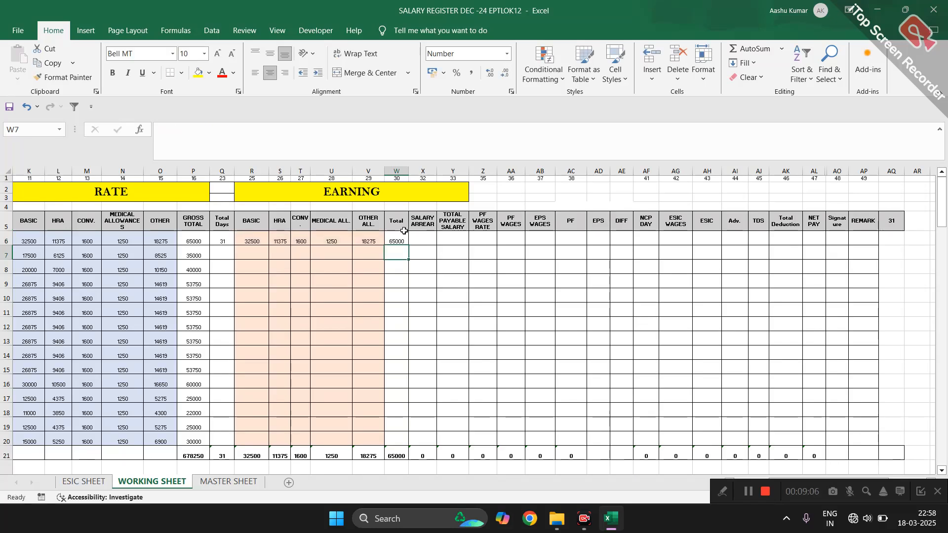
Step: Enter the total days for the first four employees in Q6:Q9 as 28, 25, 12 and 31
left_click(222, 239)
type("28")
key("Return")
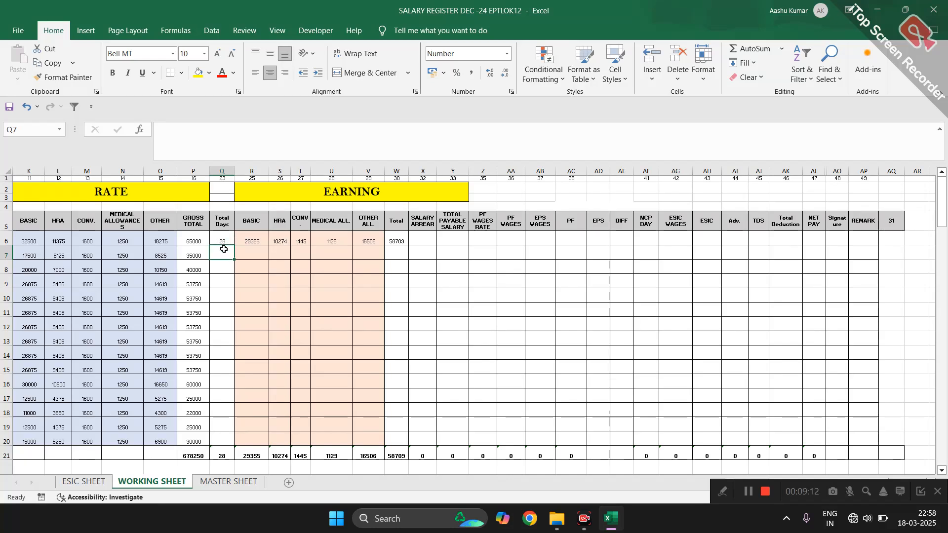
type("25")
key("Return")
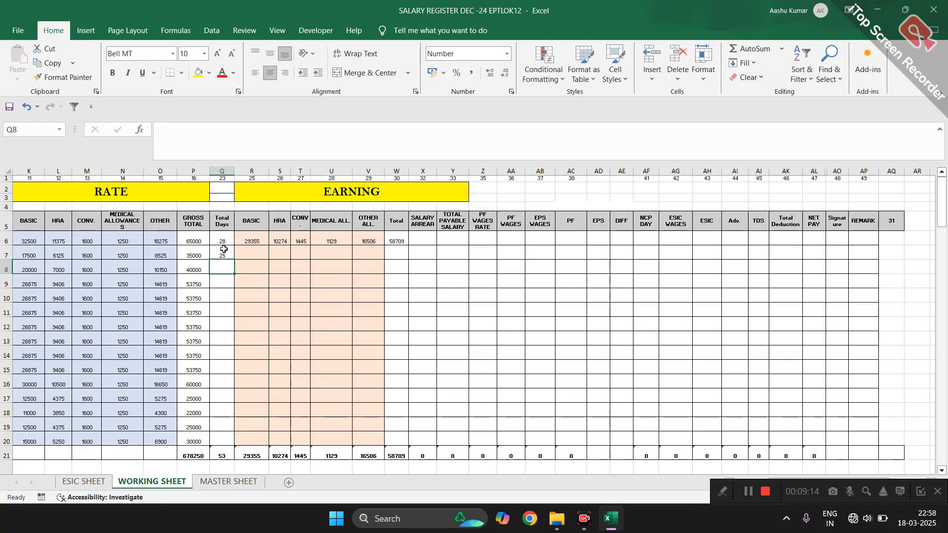
type("65")
key("BackSpace")
key("BackSpace")
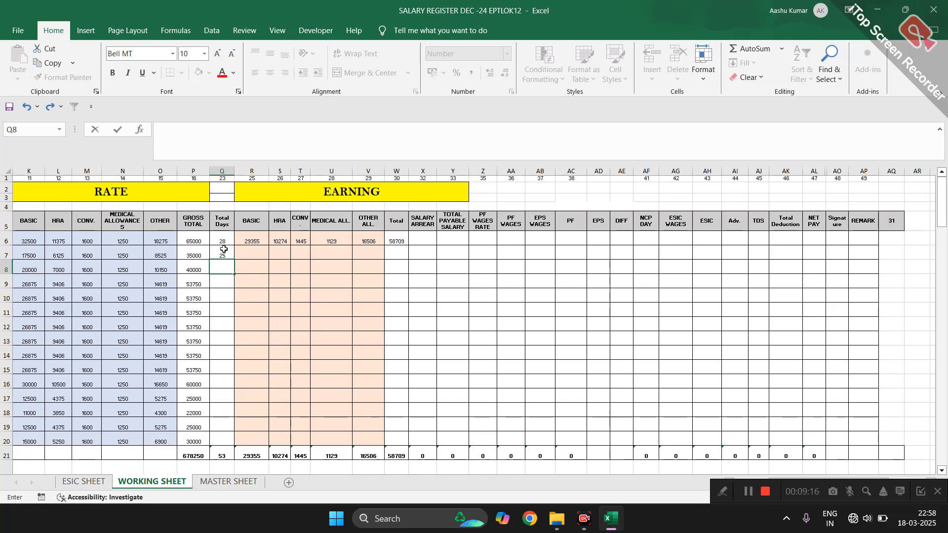
type("12")
key("Return")
type("31")
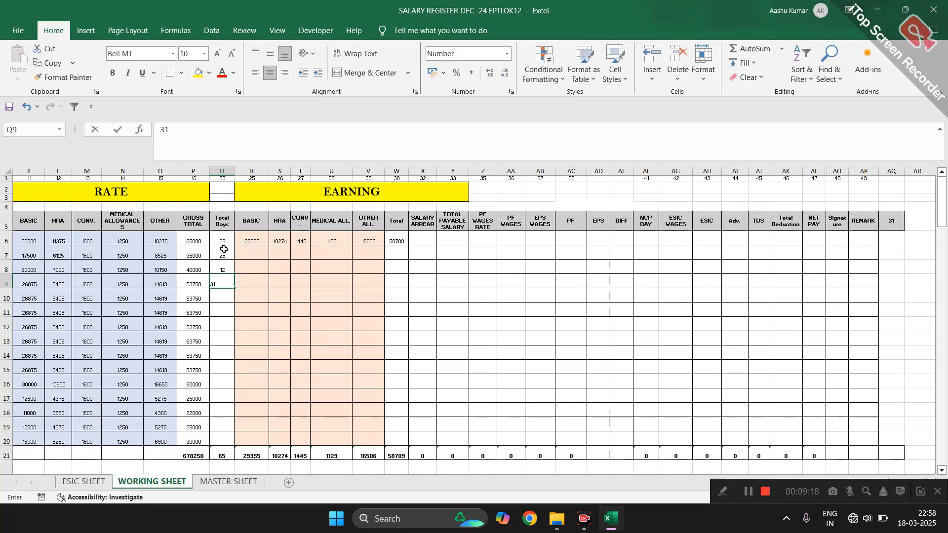
key("Return")
Step: Enter the total days in Q10:Q15 as 31, 30, 25, 26, 28 and 29
type("31")
key("Return")
type("30")
key("Return")
type("25")
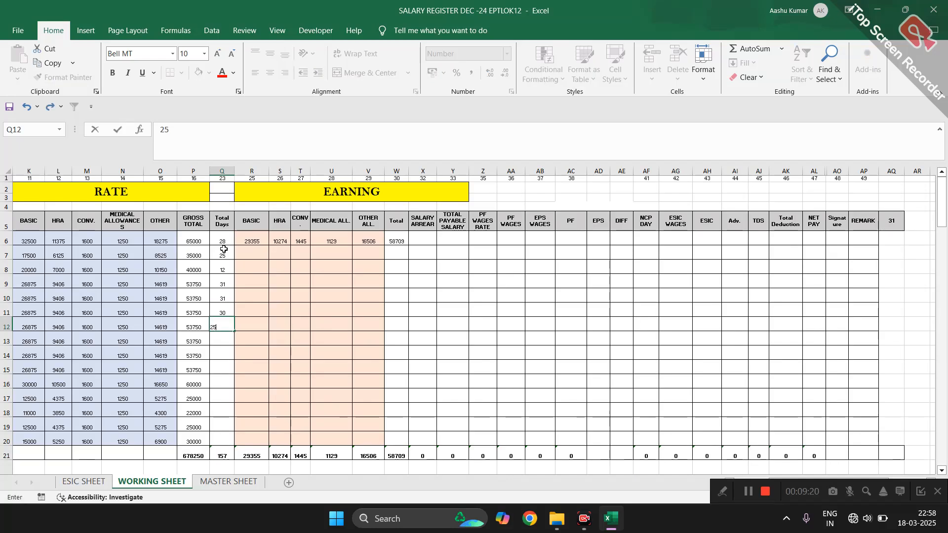
key("Return")
type("26")
key("Return")
type("28")
key("Return")
type("29")
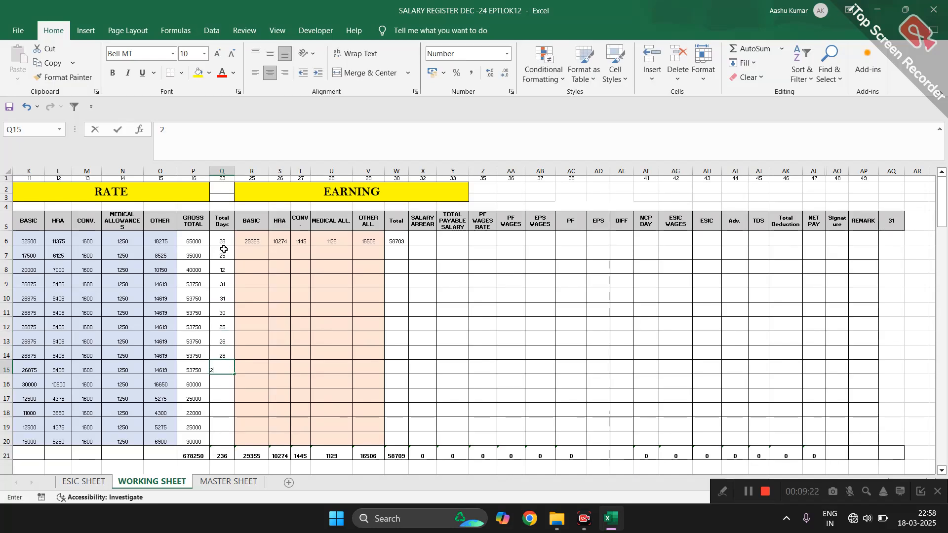
key("Return")
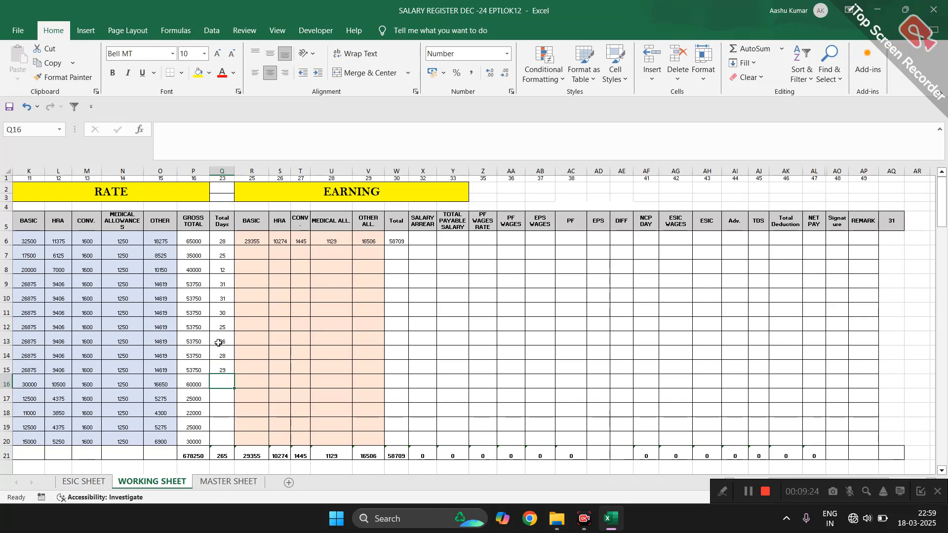
Step: Enter the total days for the last five employees in Q16:Q20 as 15, 14, 17, 18 and 25
type("15")
key("Return")
type("14")
key("Return")
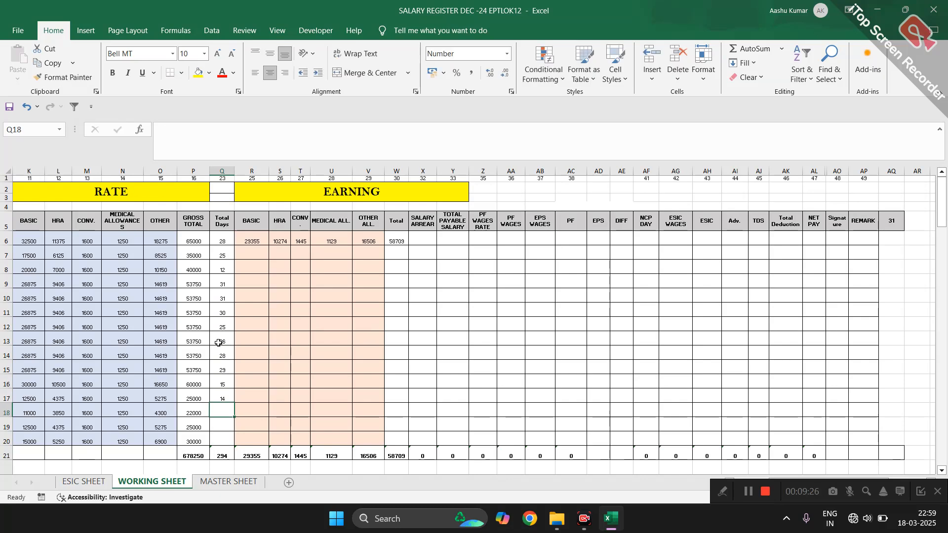
type("17")
key("Return")
type("18")
key("Return")
type("25")
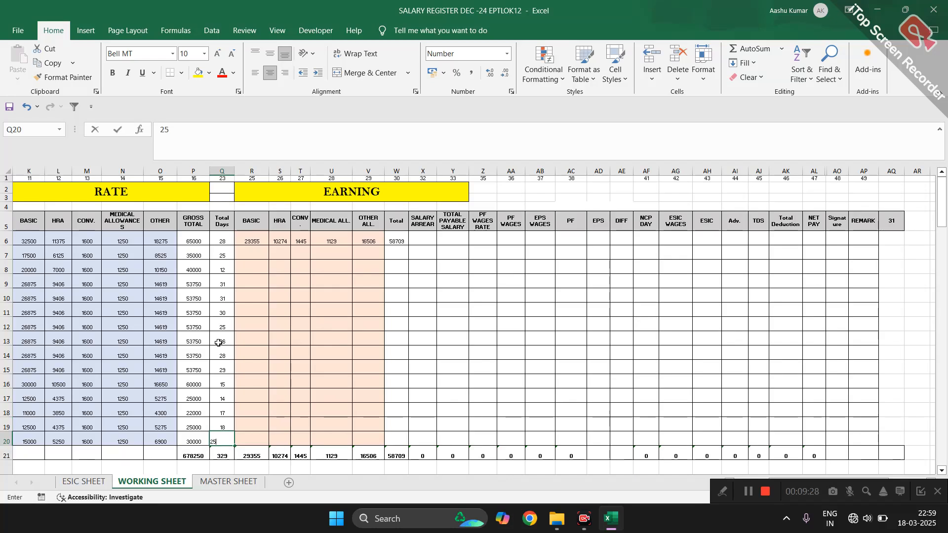
Step: Fill the earning and Total formulas from R6:W6 down to row 20 and check the Total formula in W17
left_click_drag(245, 242, 395, 242)
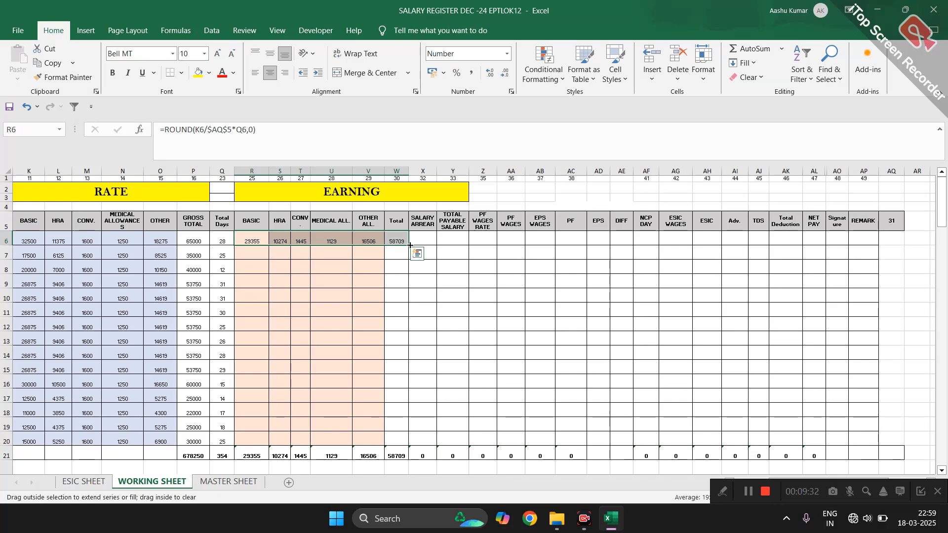
double_click(410, 245)
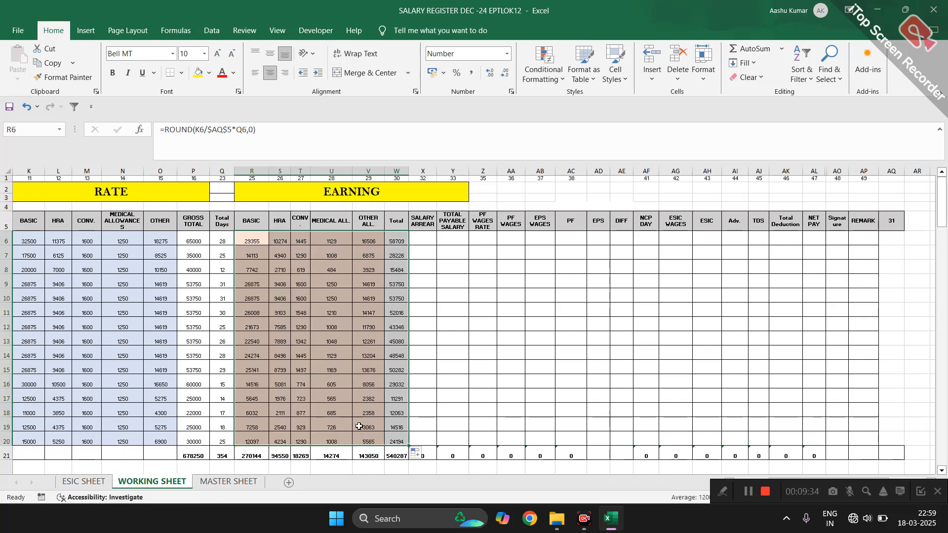
left_click(394, 398)
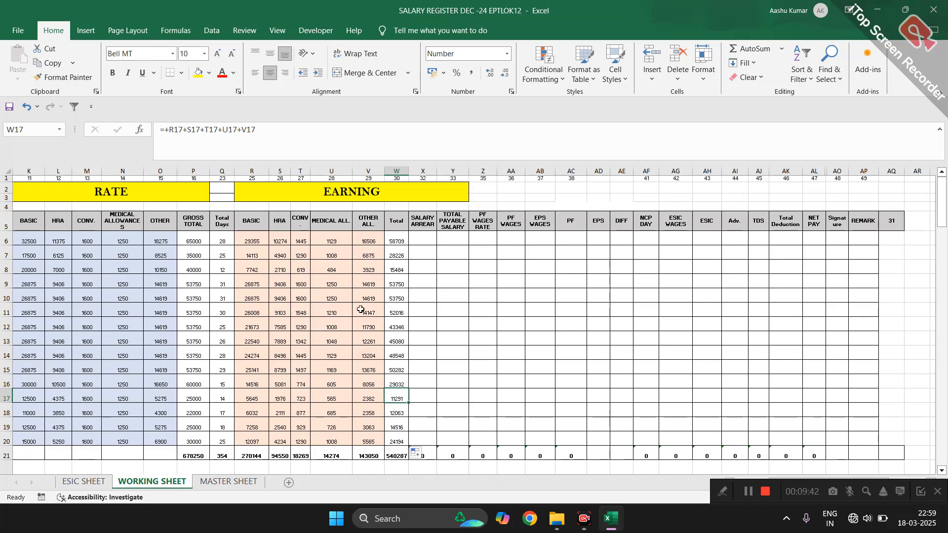
Step: Calculate the total payable salary in Y6 with =W6+X6 and fill the formula down to Y20
left_click(419, 235)
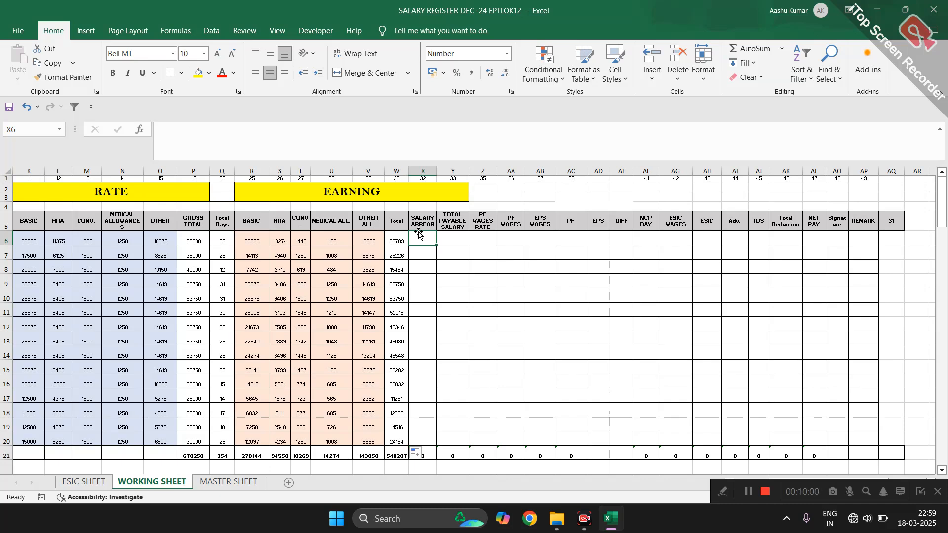
left_click(449, 239)
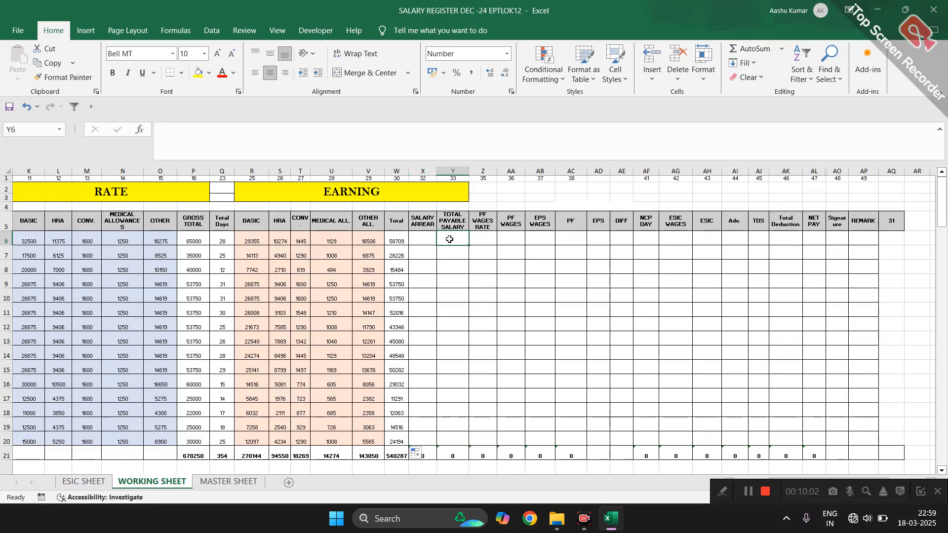
type("=")
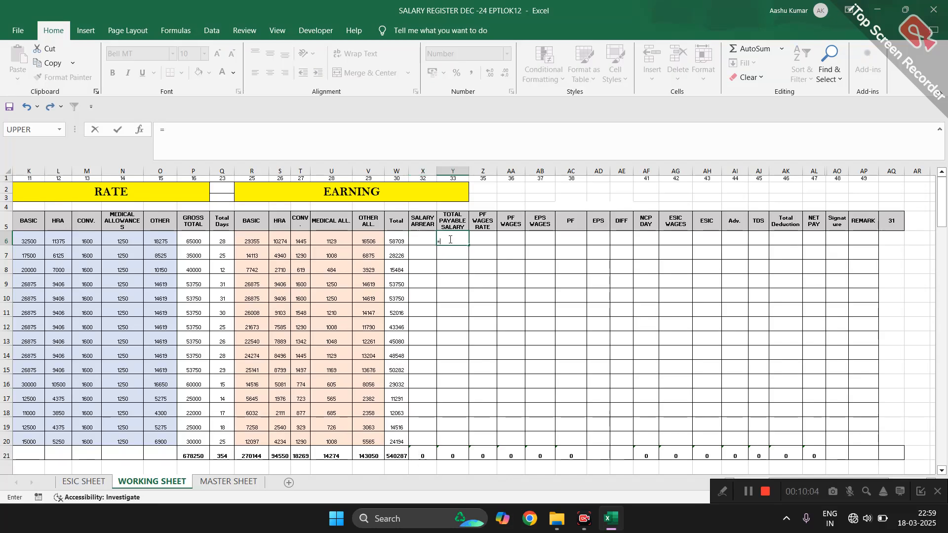
key("Left")
key("Left")
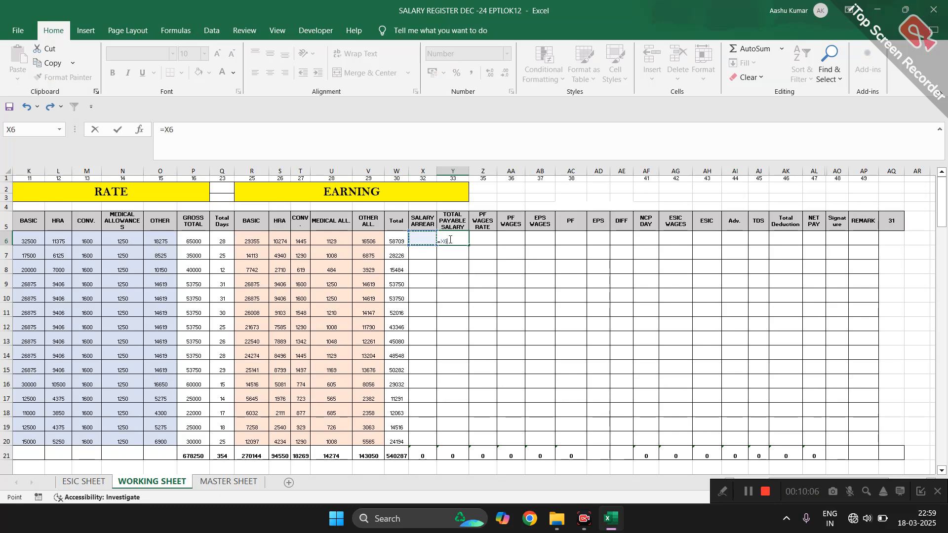
type("+")
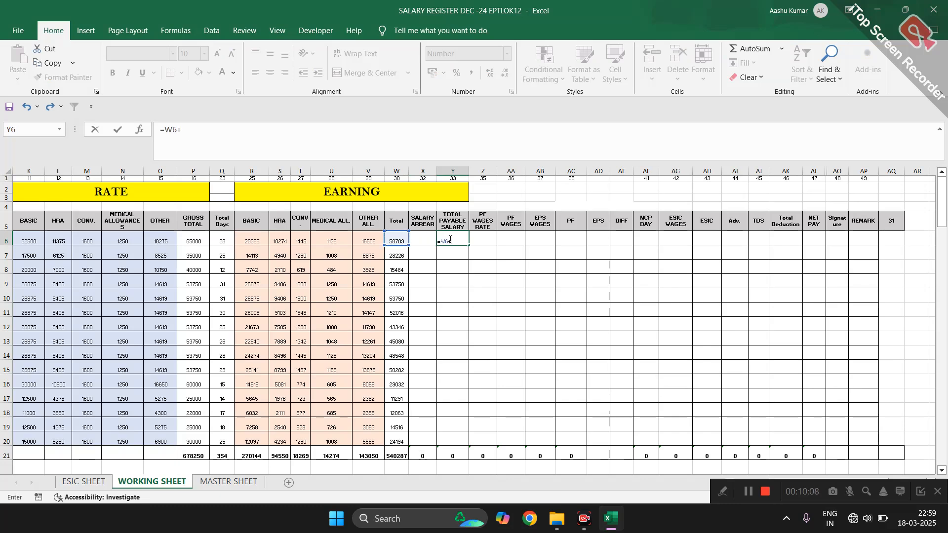
key("Left")
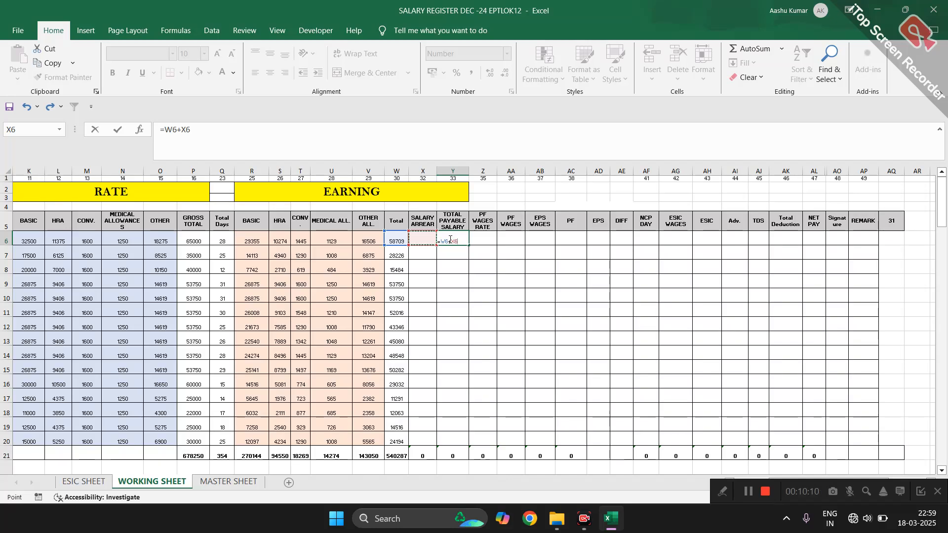
key("Return")
left_click(449, 240)
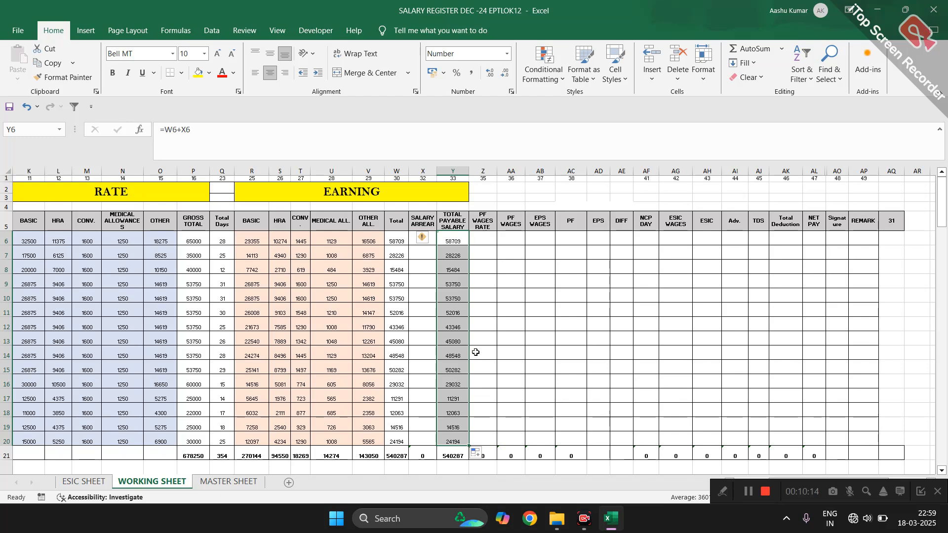
left_click(451, 241)
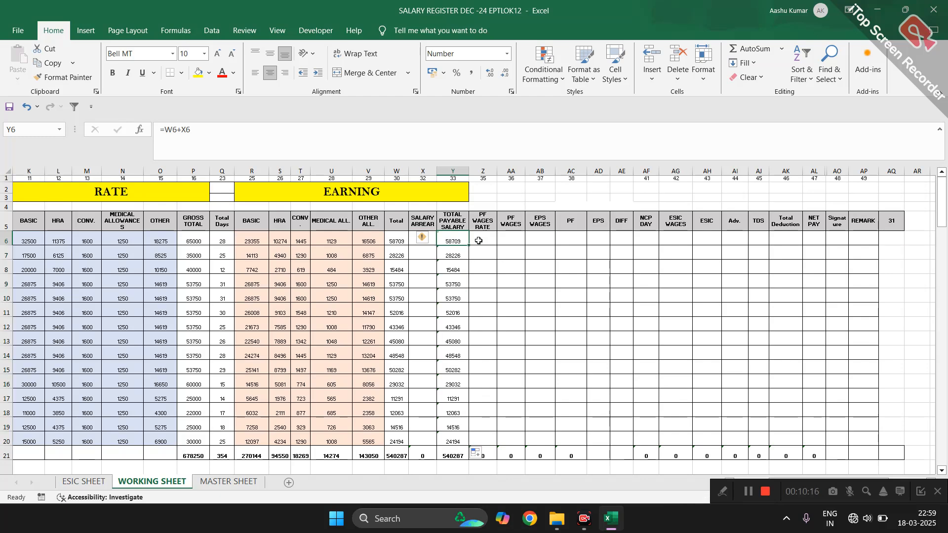
left_click(479, 240)
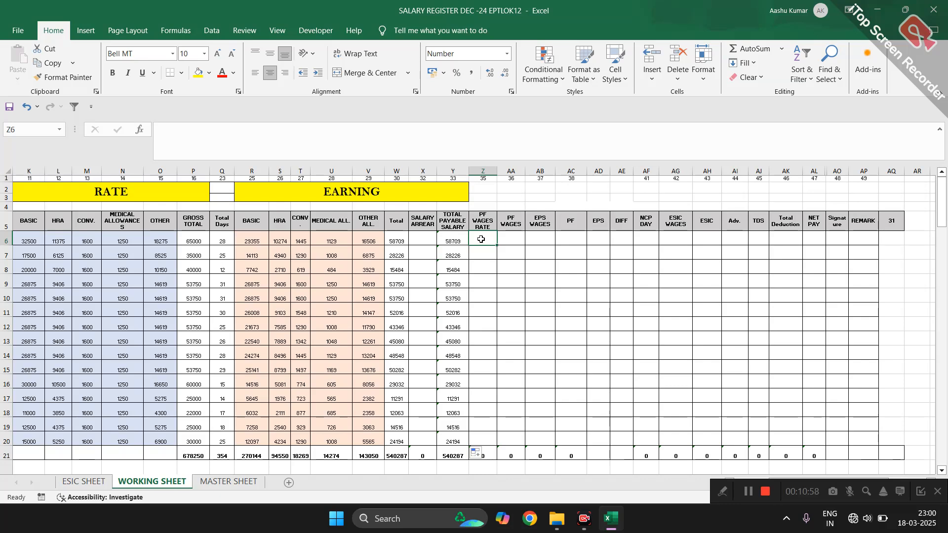
type("=MIN")
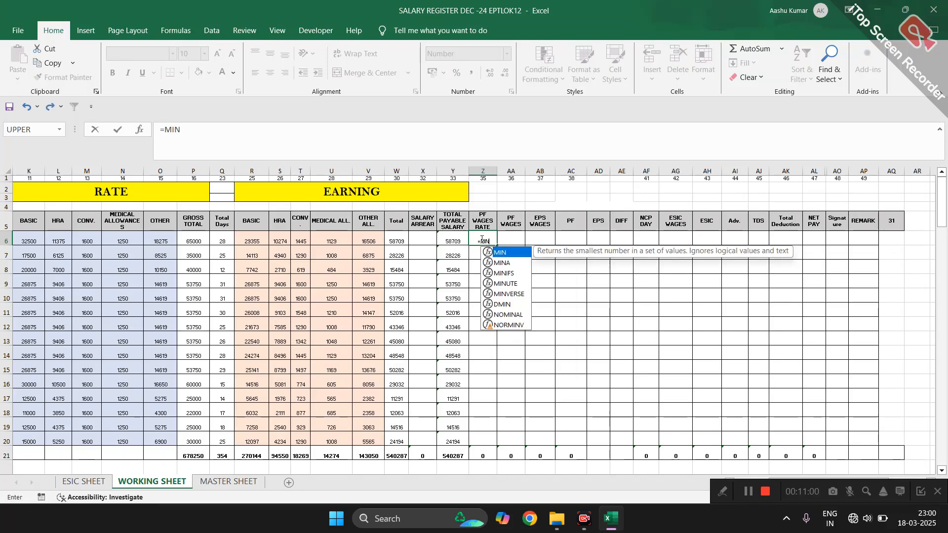
key("Left")
key("Left")
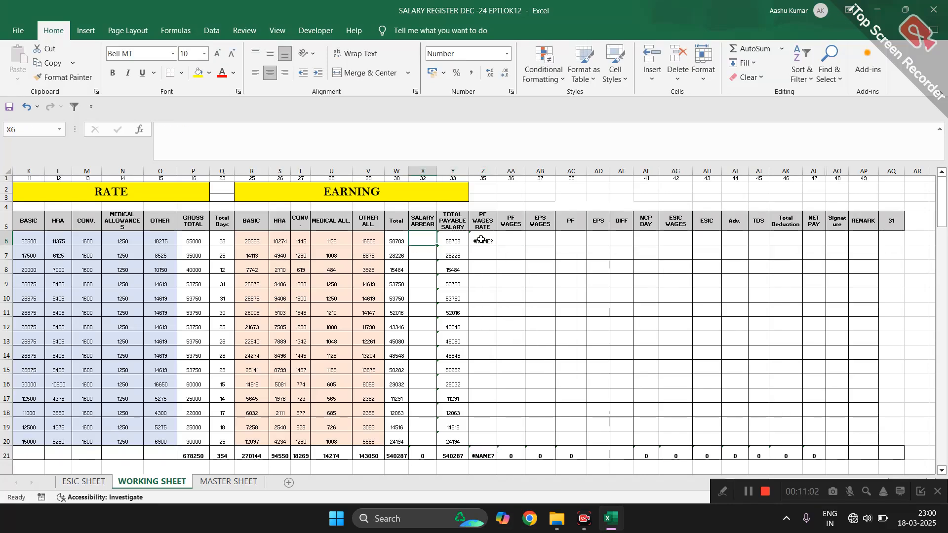
key("Right")
key("Right")
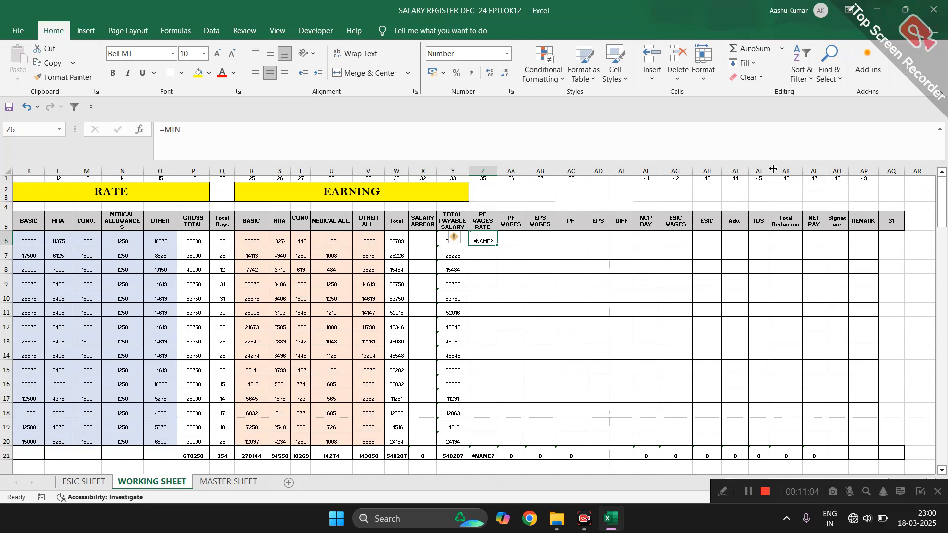
Step: Enter the PF wages rate formula =MIN(K6,15000) in Z6, capping the basic rate at 15000
type("=")
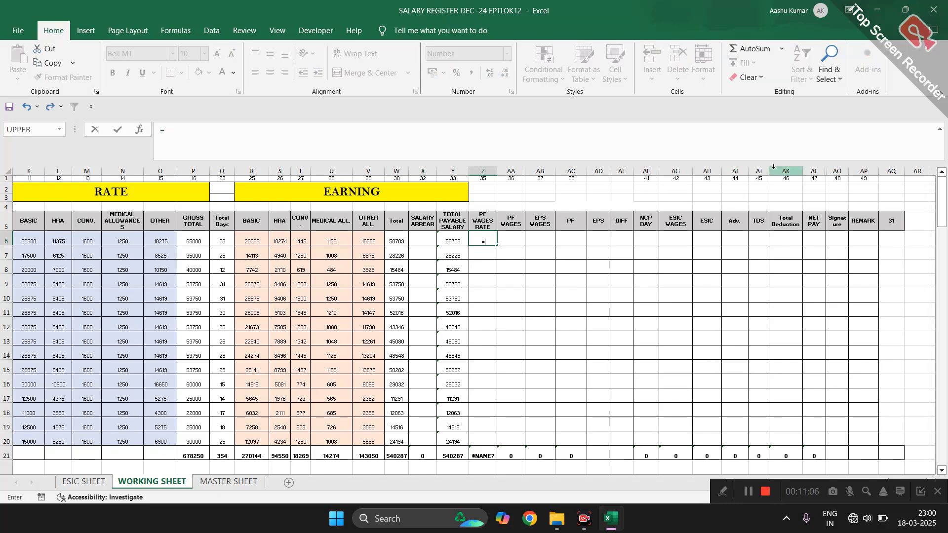
type("MIN")
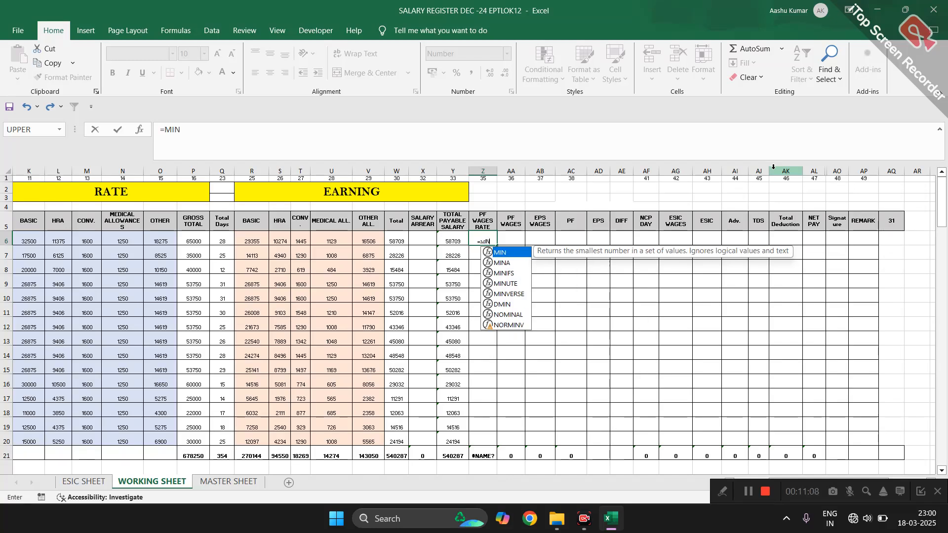
type("(")
key("Left")
key("Left")
key("Left")
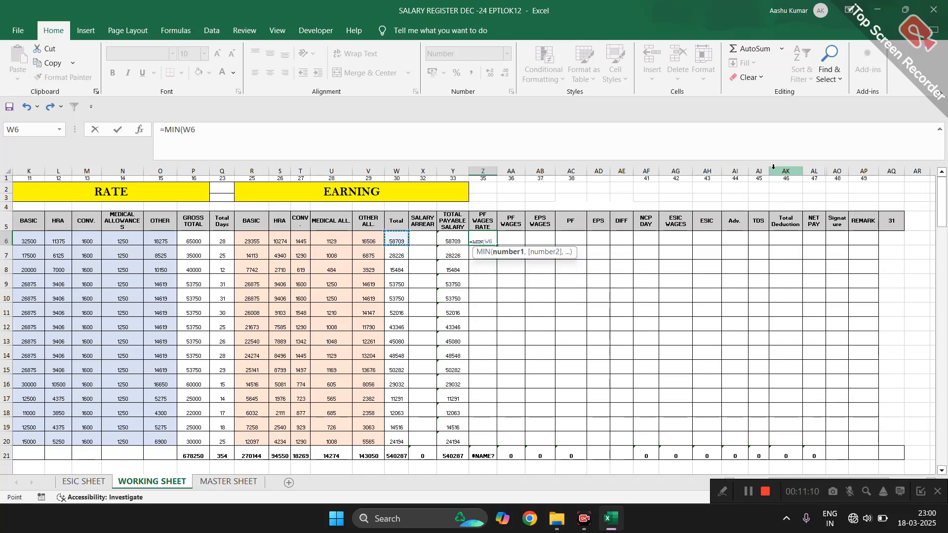
key("Left")
key("Left")
key("Left")
key("Left")
key("Left")
key("Left")
key("Left")
key("Left")
key("Left")
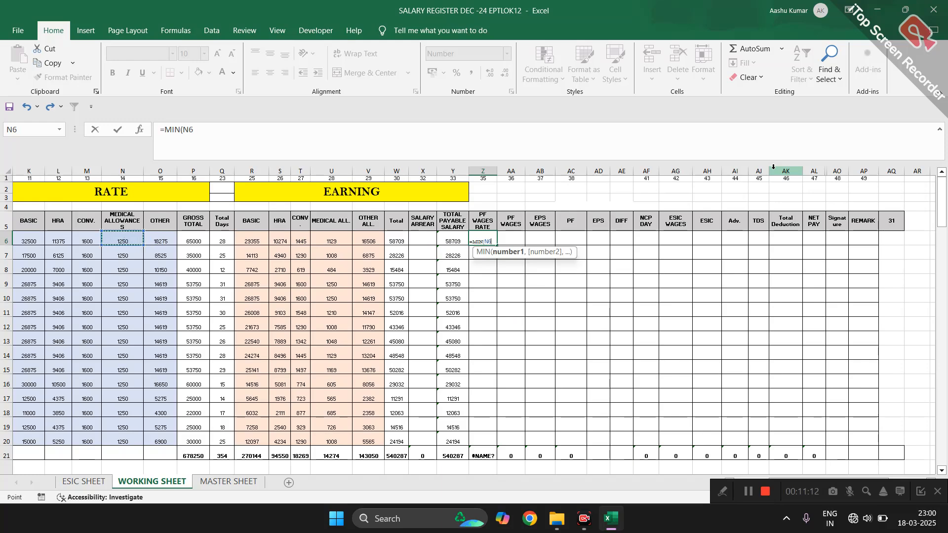
key("Left")
key("Left")
key("Left")
key("Left")
key("Left")
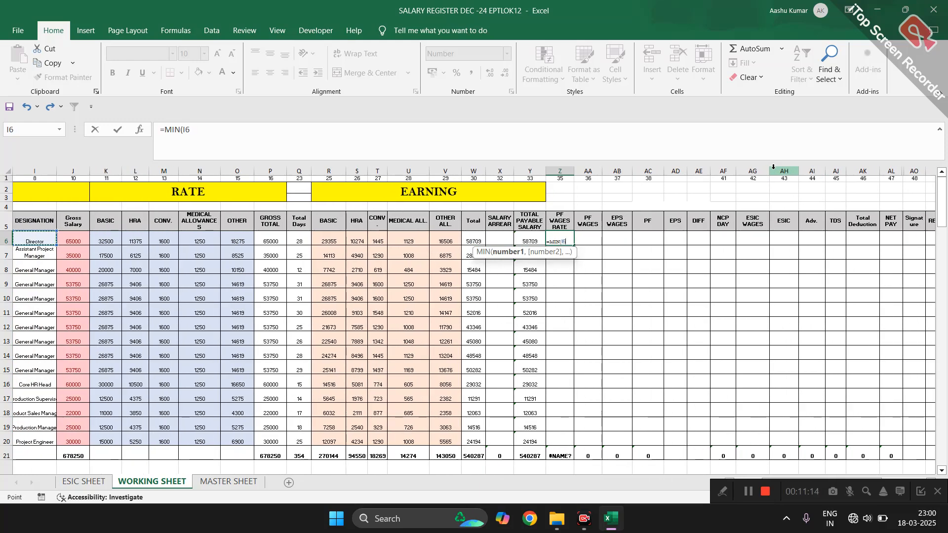
key("Right")
key("Right")
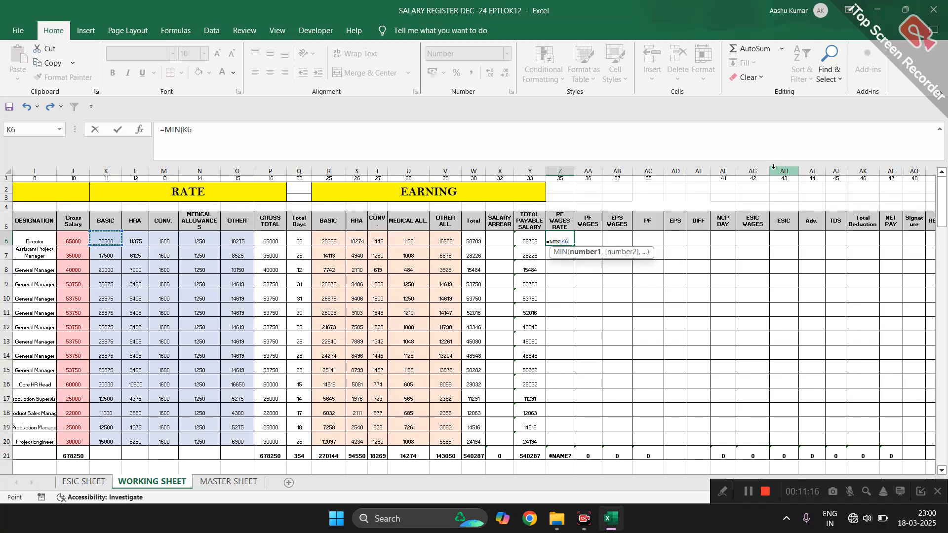
type(",1")
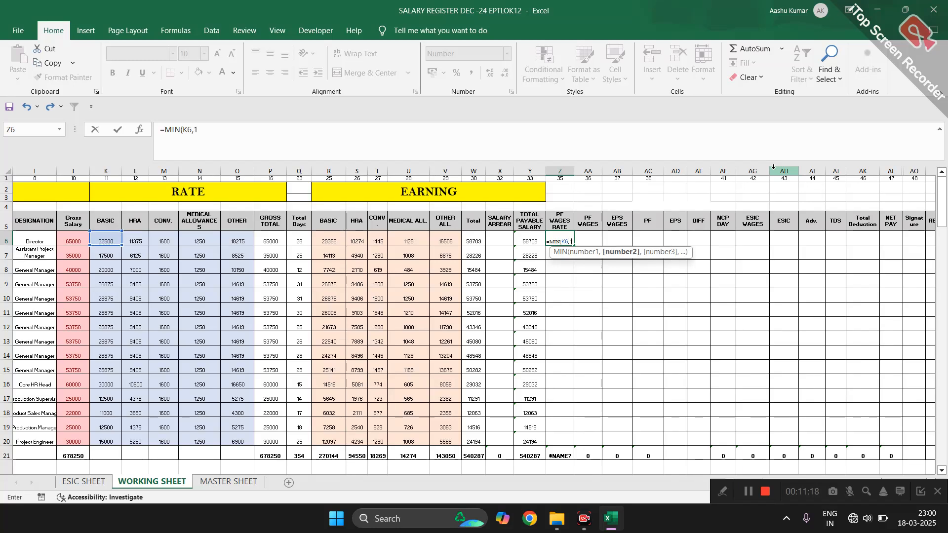
type("5000")
key("Return")
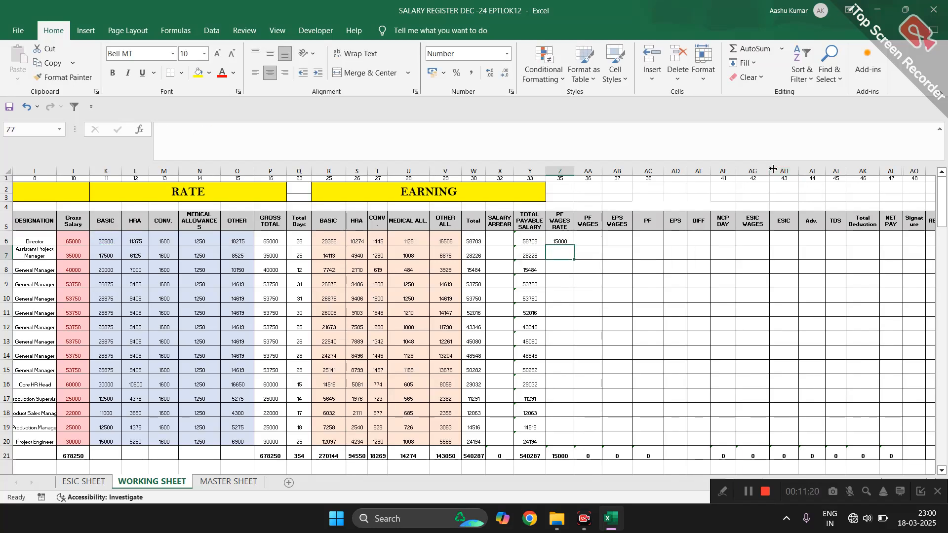
Step: Fill the PF wages rate formula from Z6 down to Z20 and check the formula in Z17 against its row
left_click(551, 239)
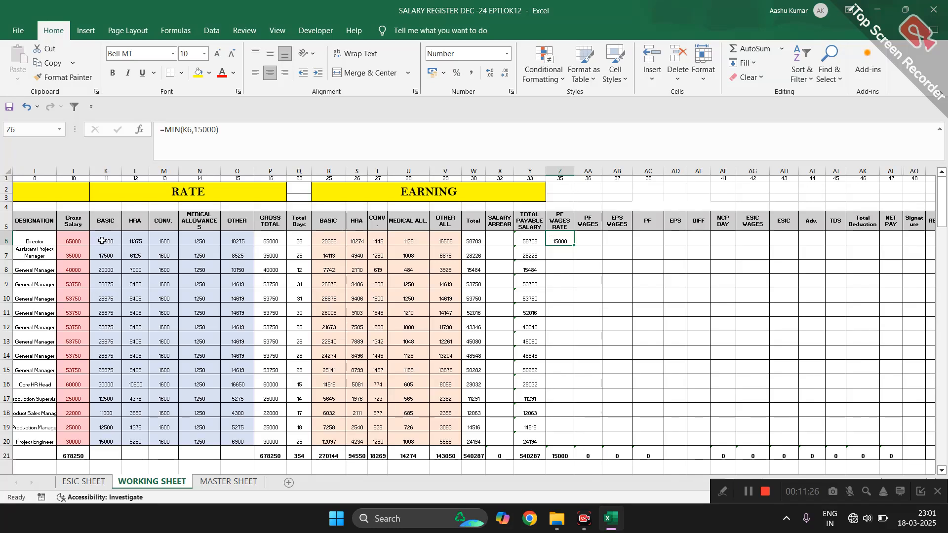
double_click(575, 246)
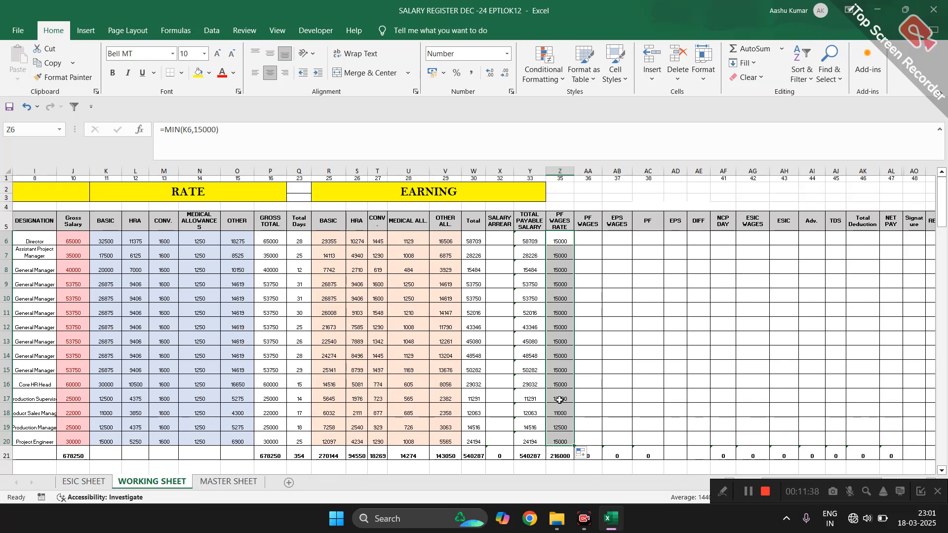
left_click(560, 399)
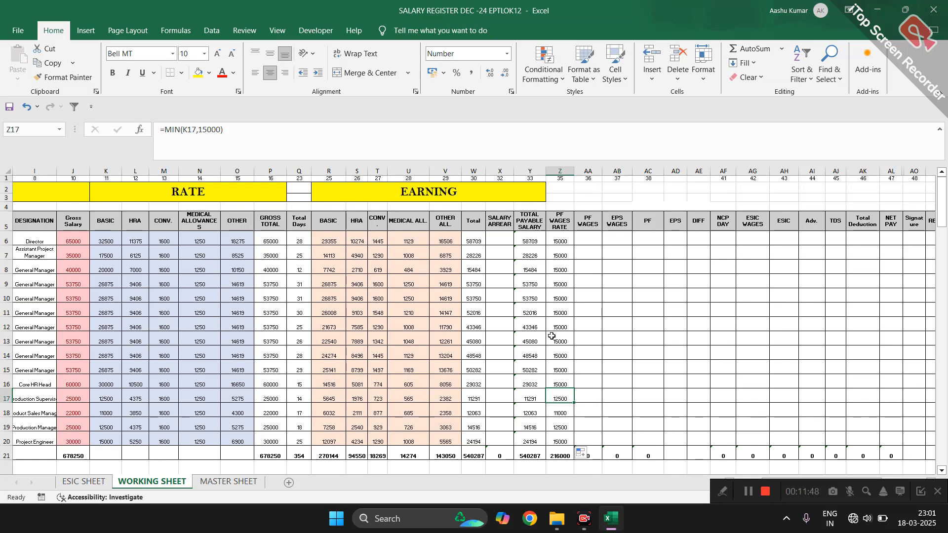
key("shift+space")
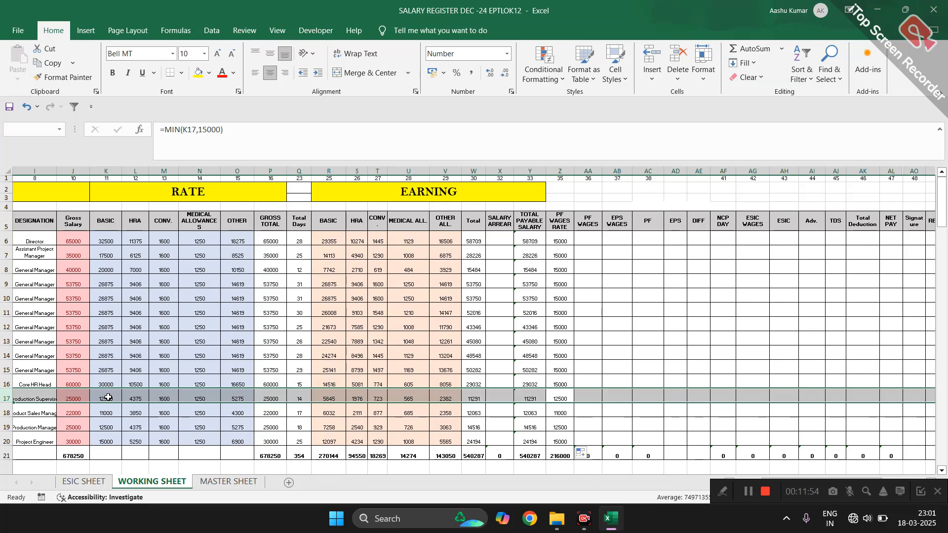
left_click(559, 400)
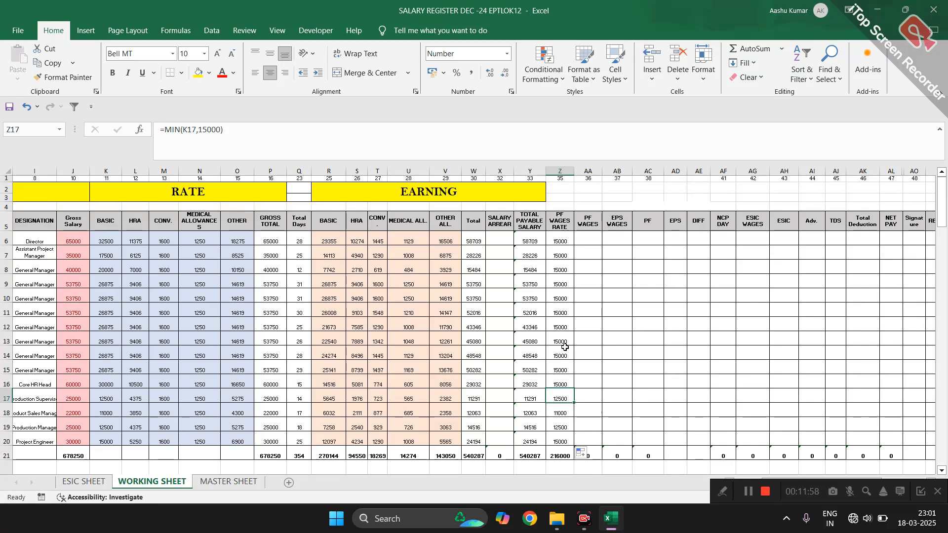
Step: Enter the PF wages formula =ROUND(Z6/$AQ$5*Q6,0) in AA6
left_click(583, 240)
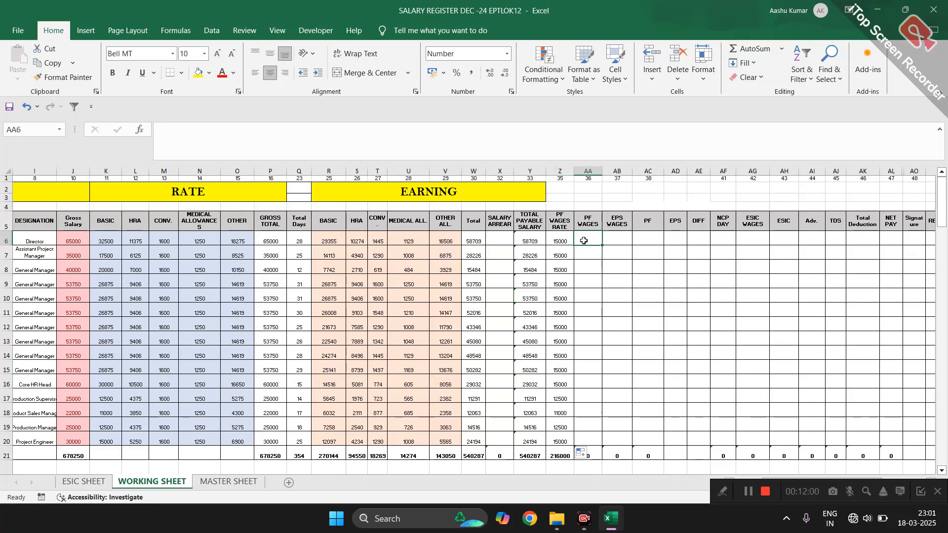
type("=")
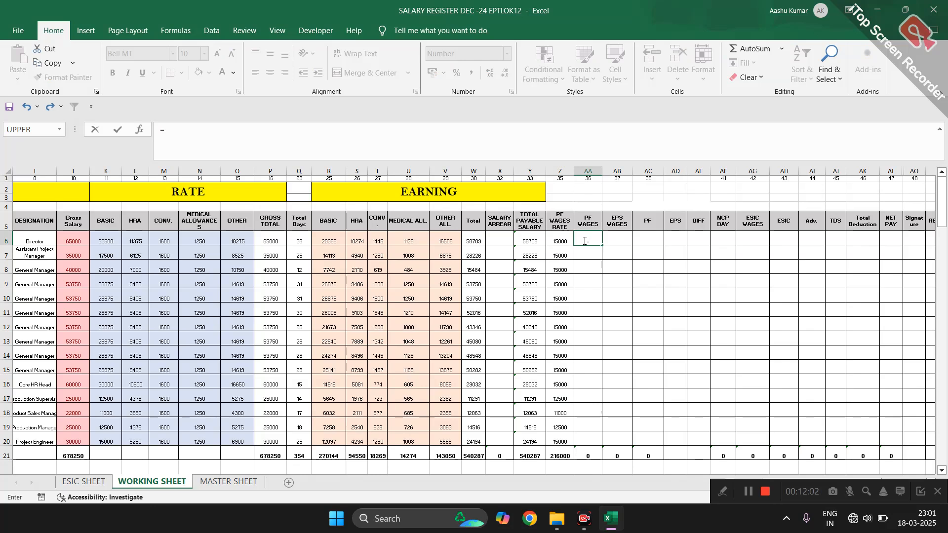
type("ROUND(")
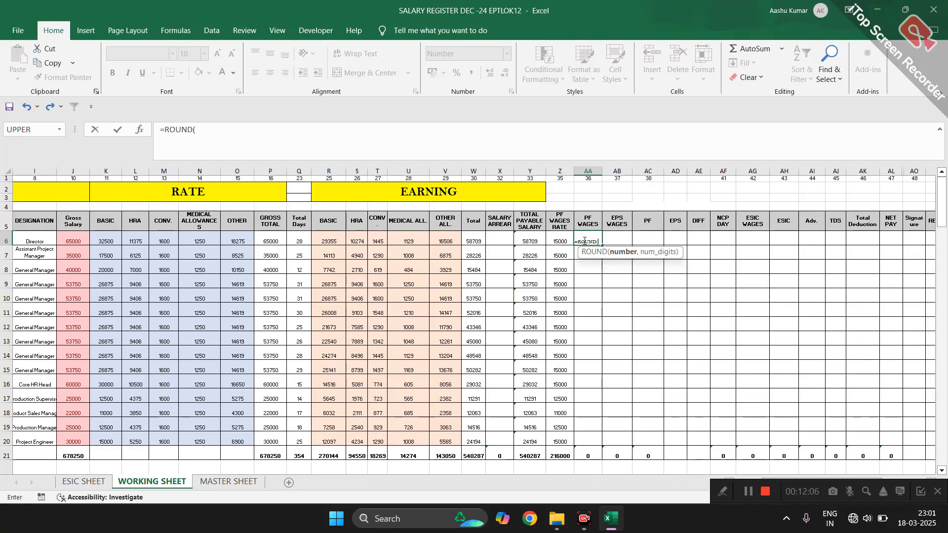
key("Left")
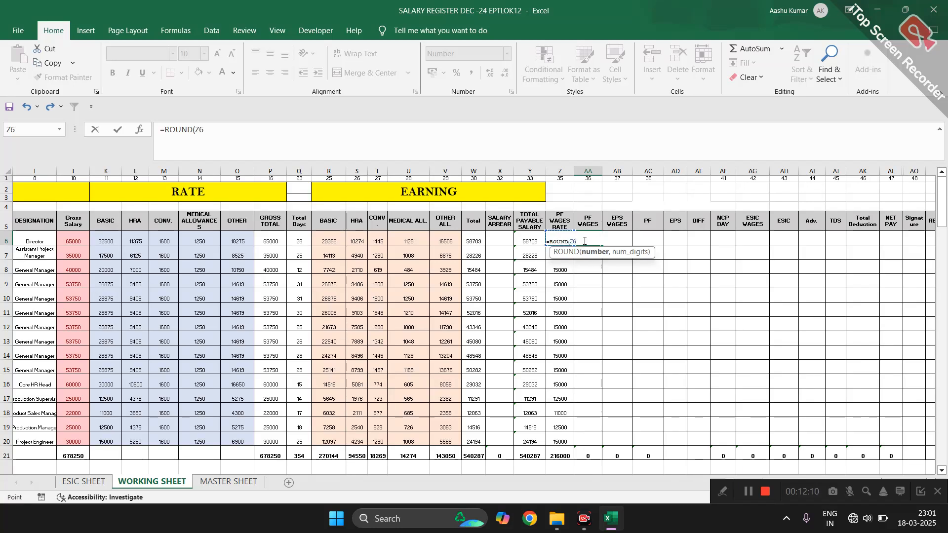
type("/")
scroll(667, 295, "right", 3)
left_click(831, 222)
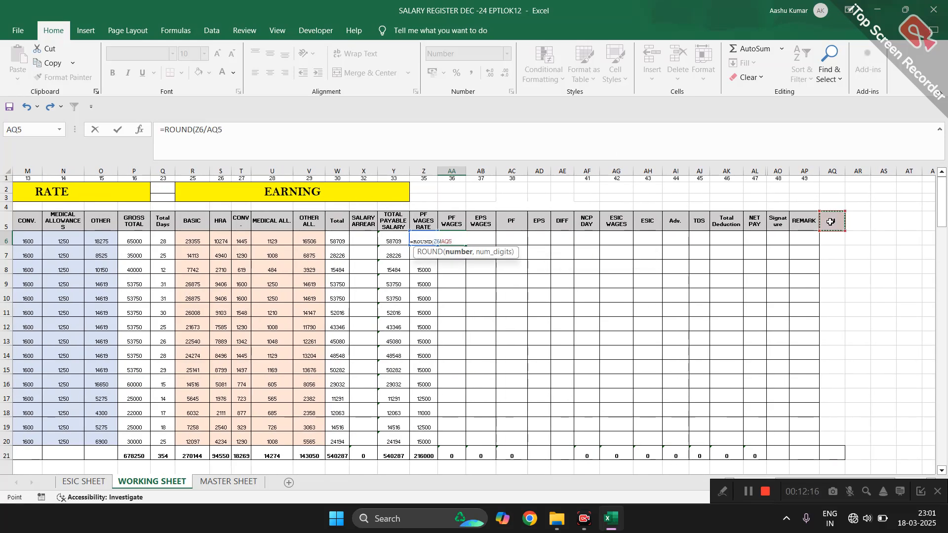
type("*")
key("F4")
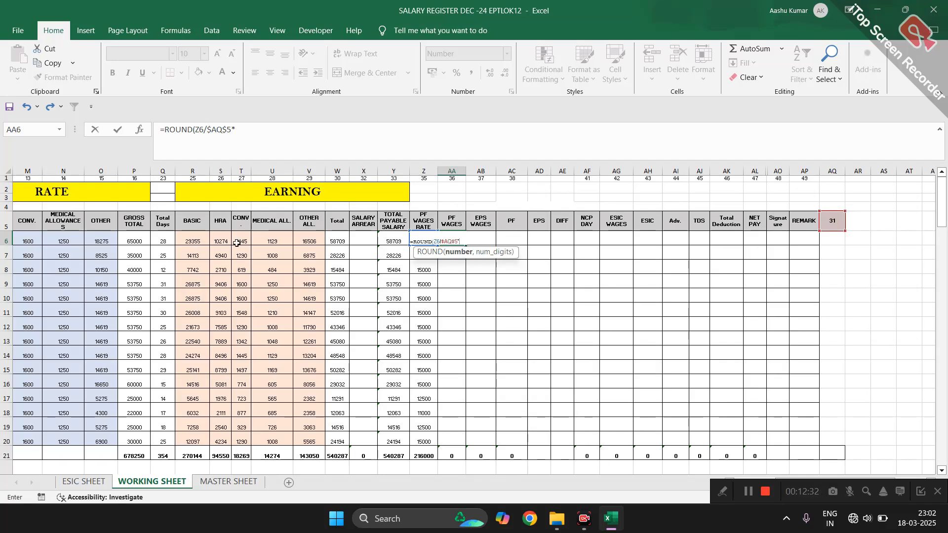
left_click(164, 239)
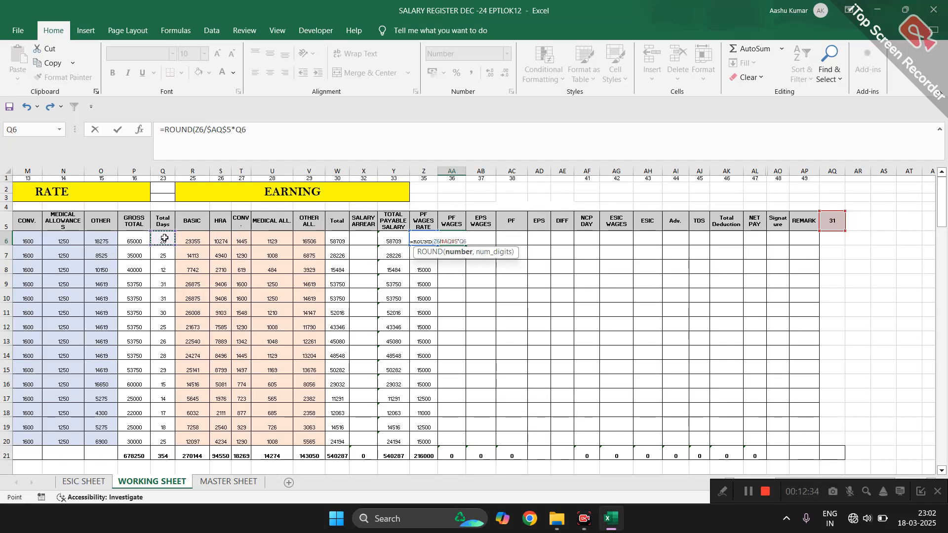
type(",0")
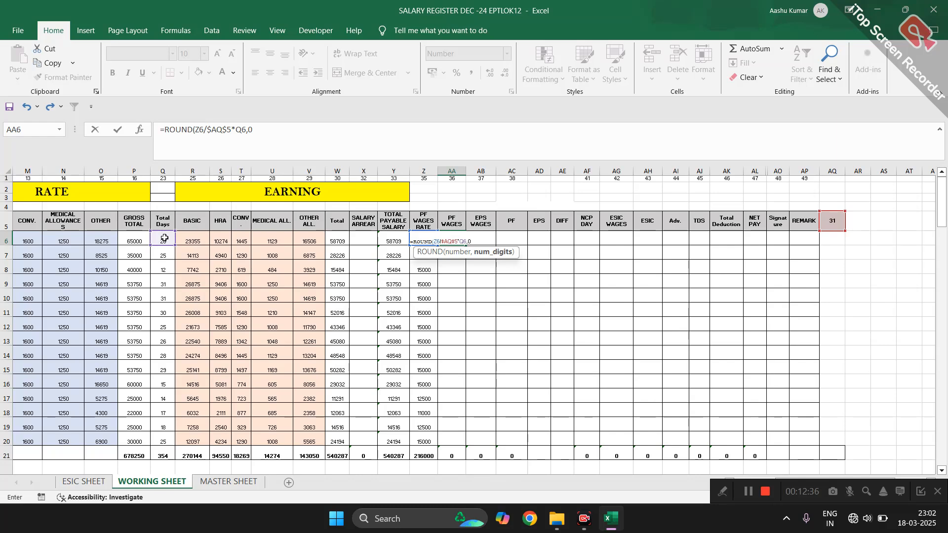
type(")")
key("Return")
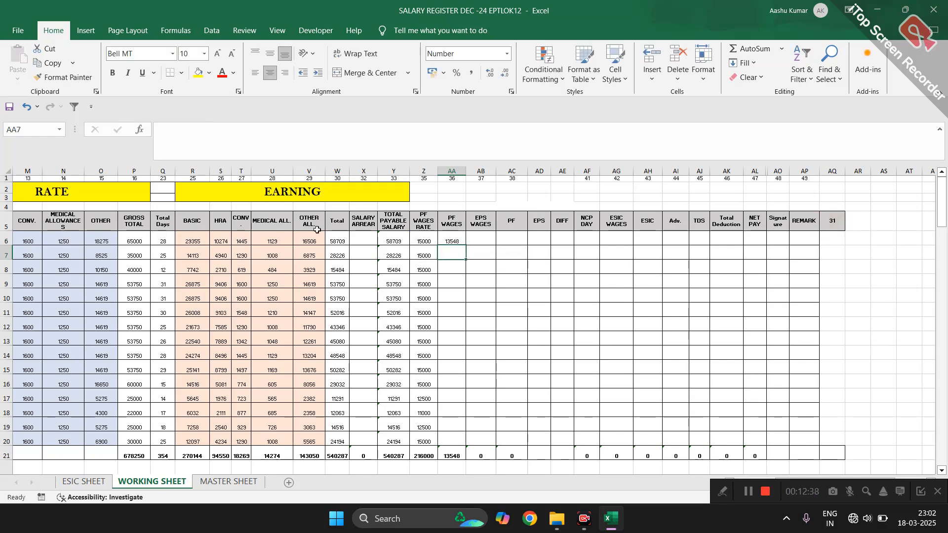
left_click(453, 240)
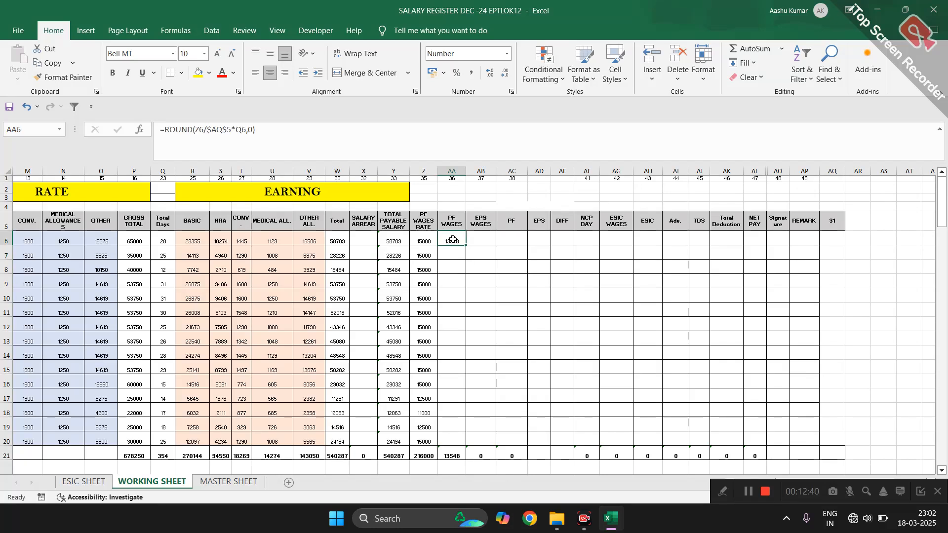
Step: Test the PF wages formula by setting the total days in Q6 to 31, and restore them to 28
left_click(160, 240)
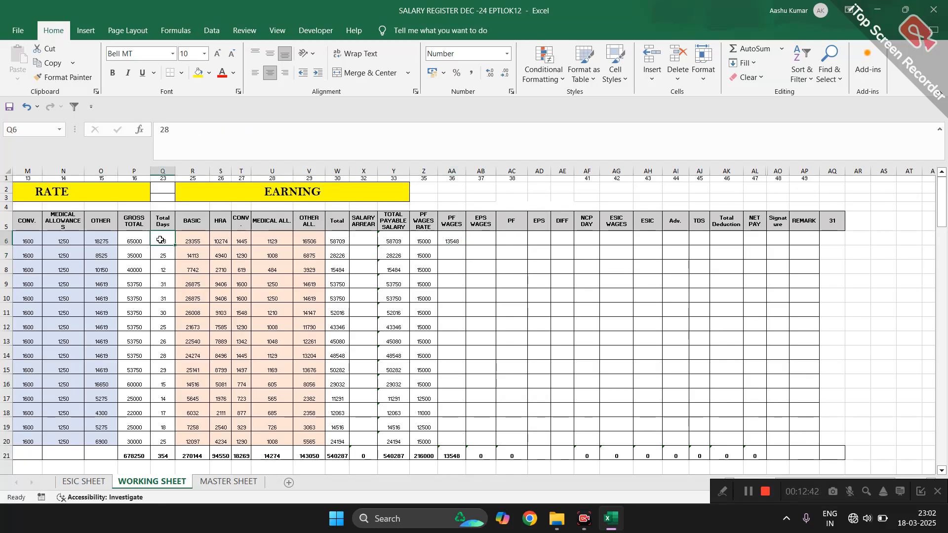
type("31")
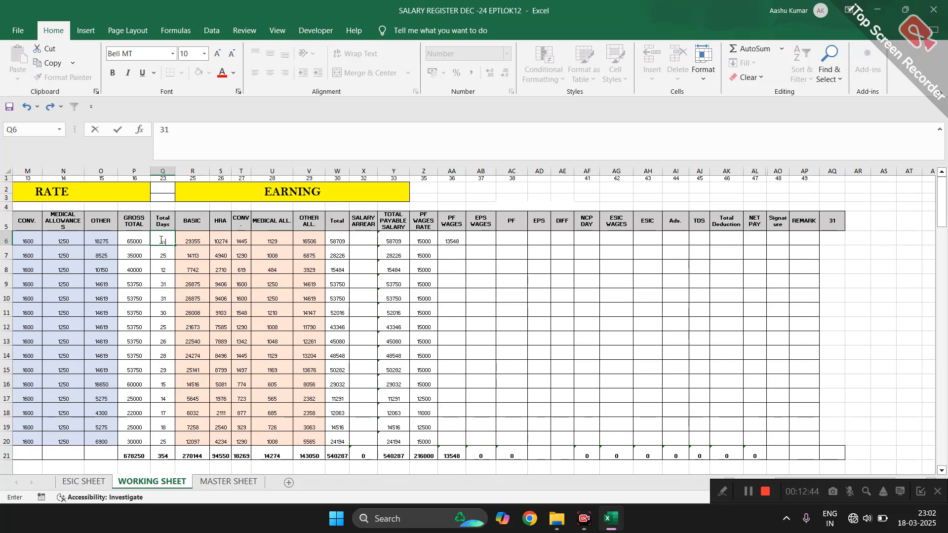
key("Return")
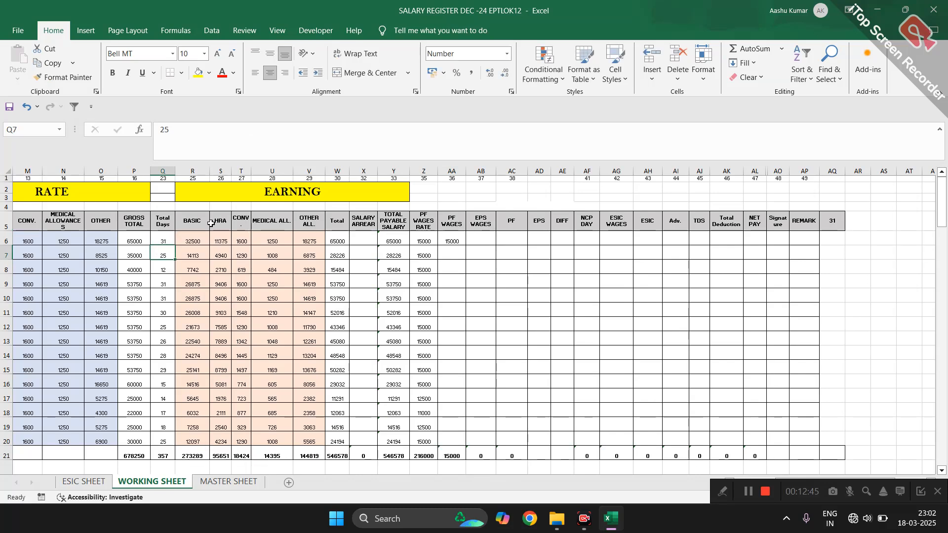
left_click(452, 238)
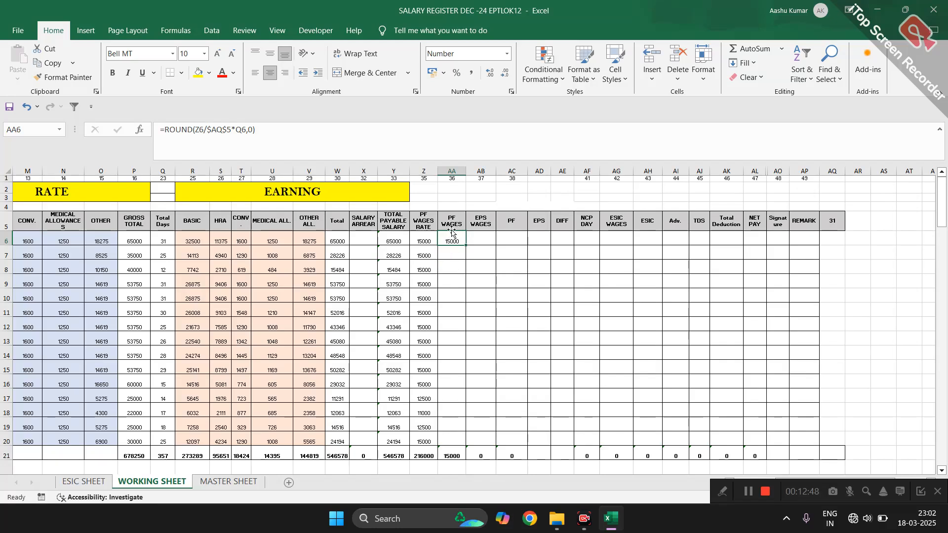
left_click(163, 240)
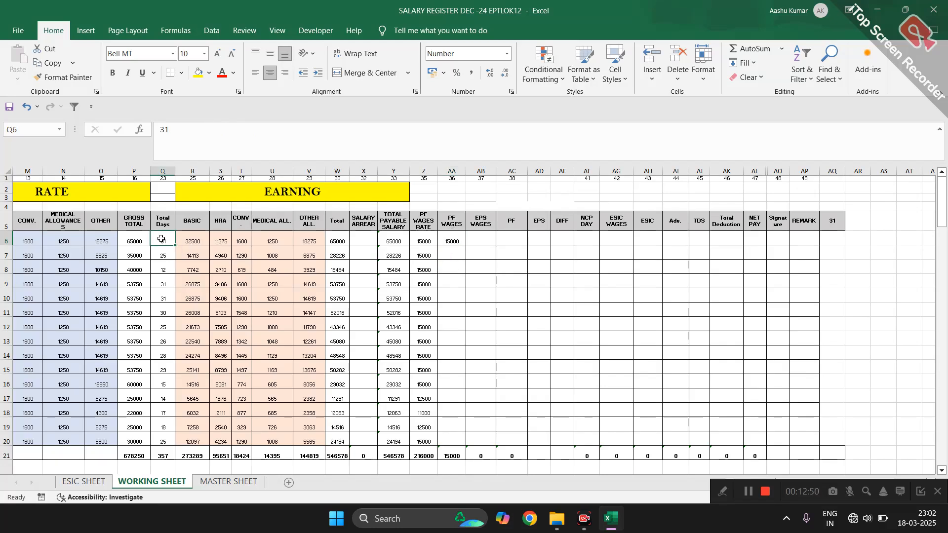
type("28")
key("Return")
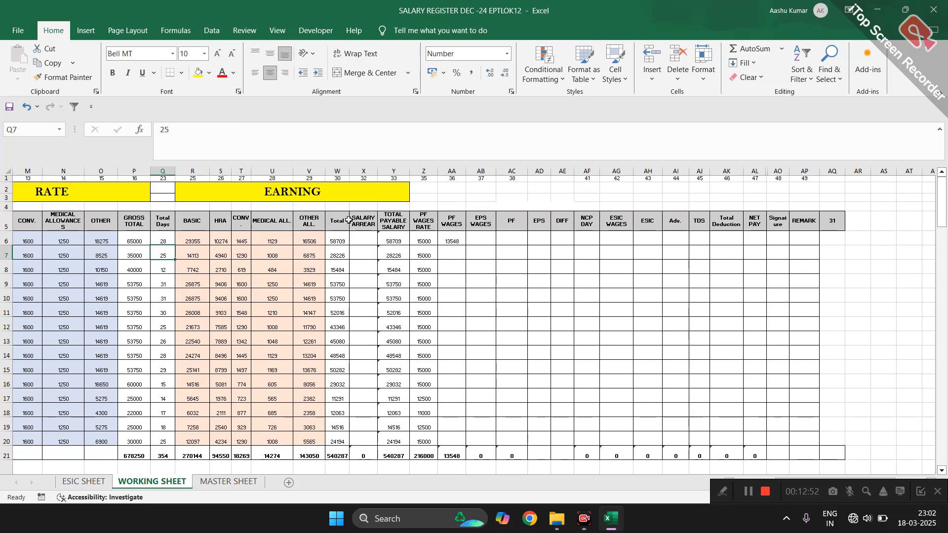
left_click(449, 241)
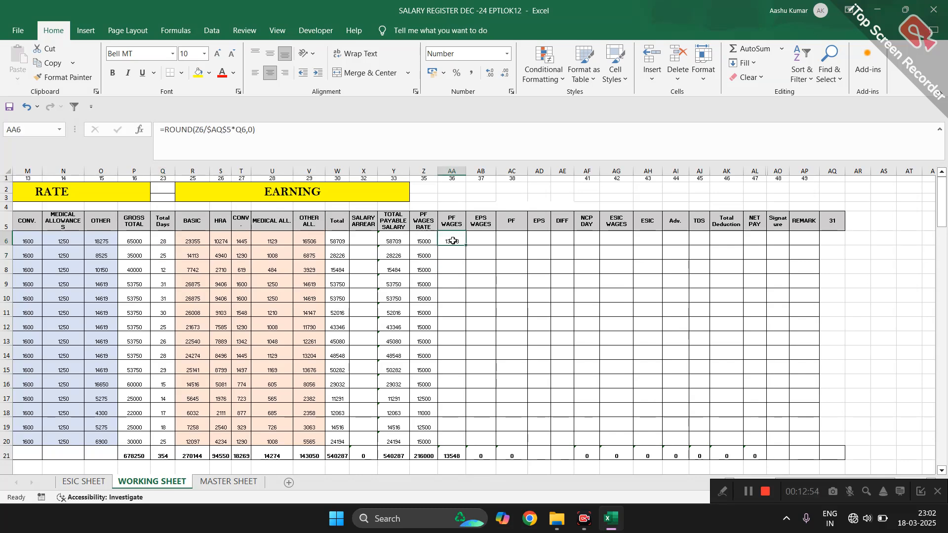
Step: Enter the EPS wages formula =MIN(AA6,15000) in AB6, capping the PF wages at 15000
left_click(486, 236)
type("=")
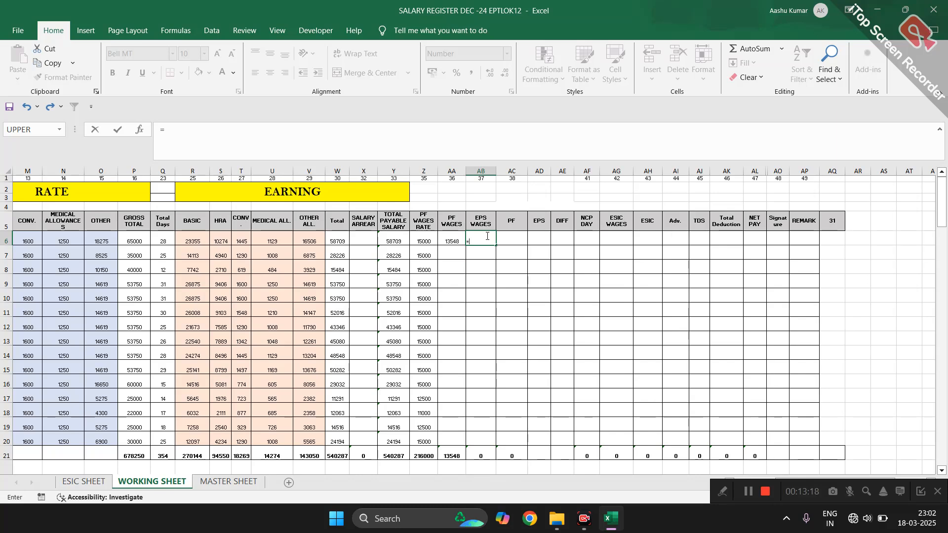
type("MIN(")
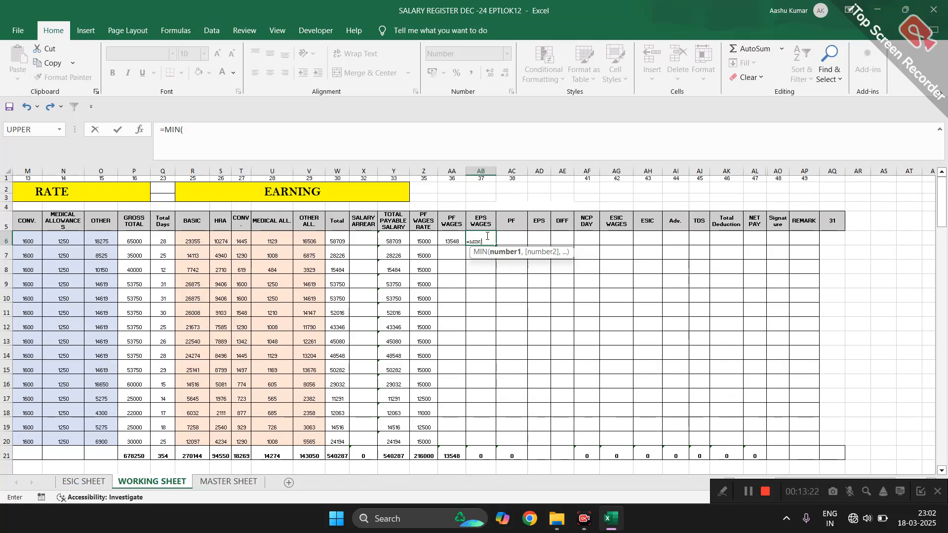
key("Left")
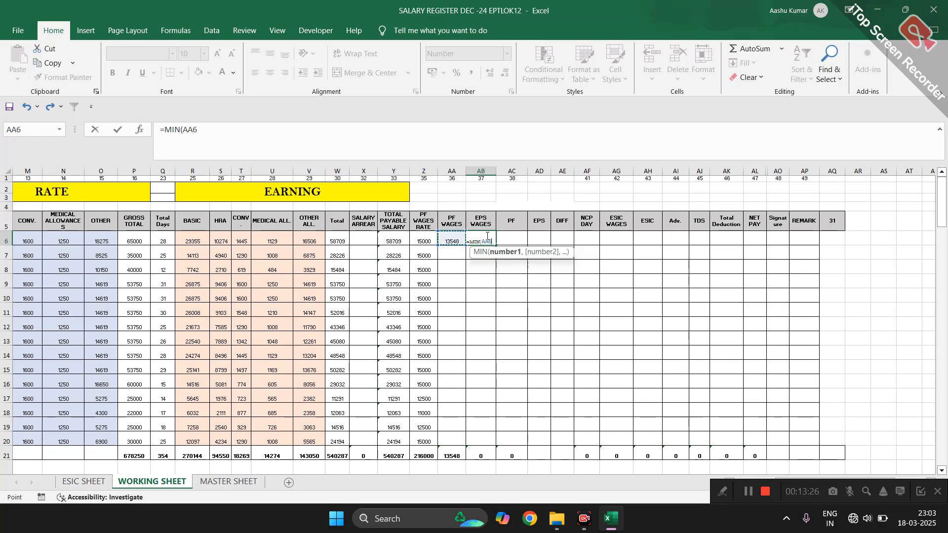
type(",")
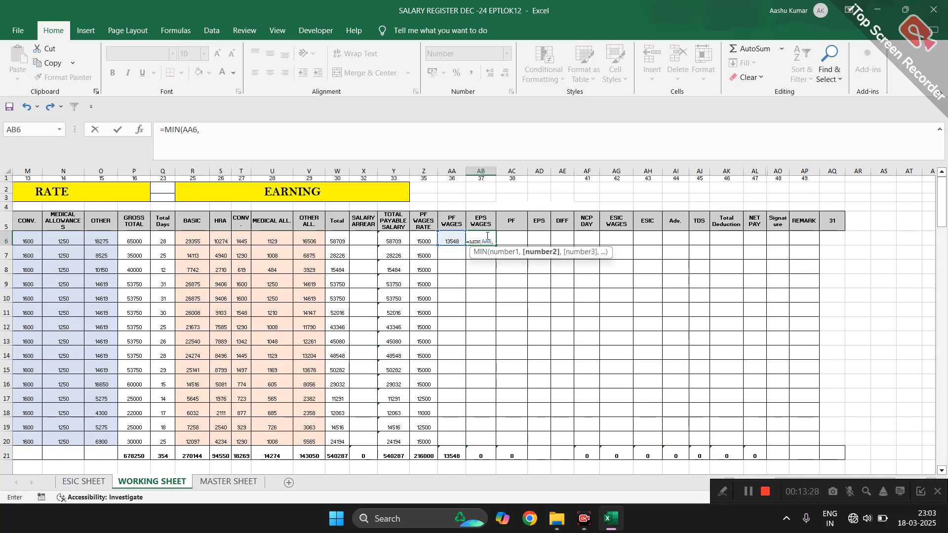
type("15000")
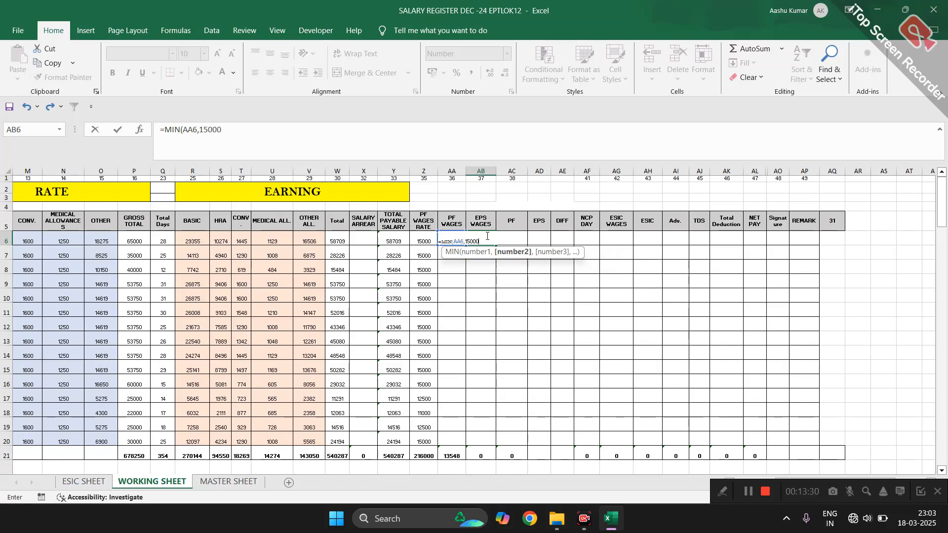
key("Return")
left_click(486, 237)
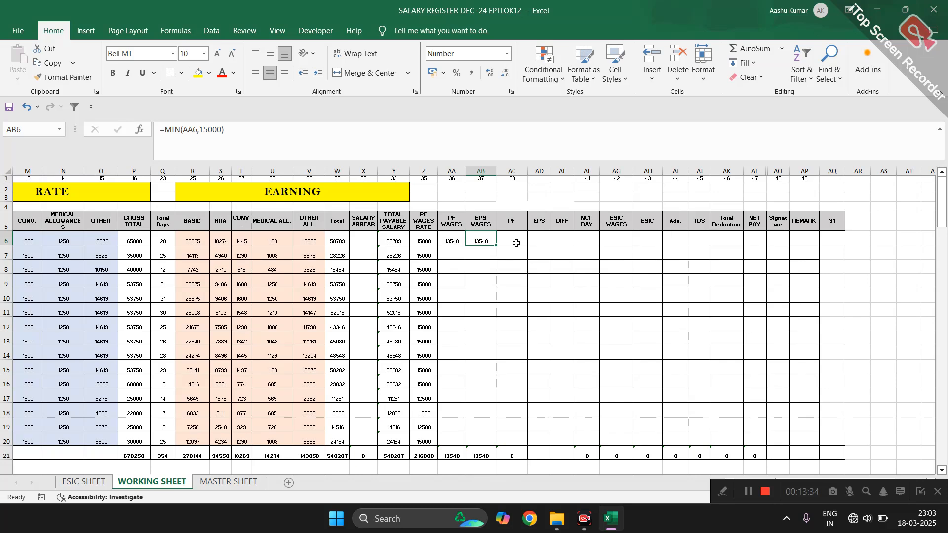
Step: Fill the PF wages and EPS wages formulas from AA6:AB6 down to row 20
left_click_drag(516, 244, 481, 241)
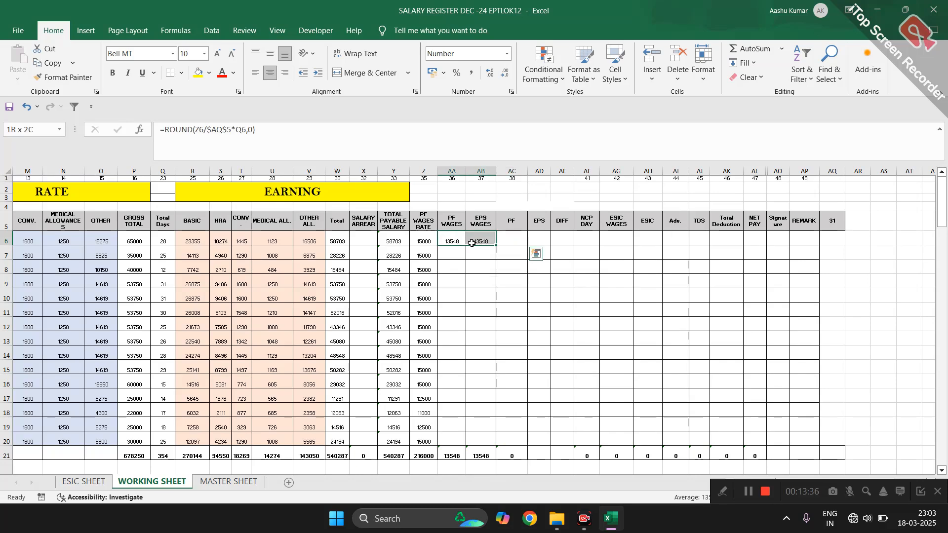
double_click(497, 245)
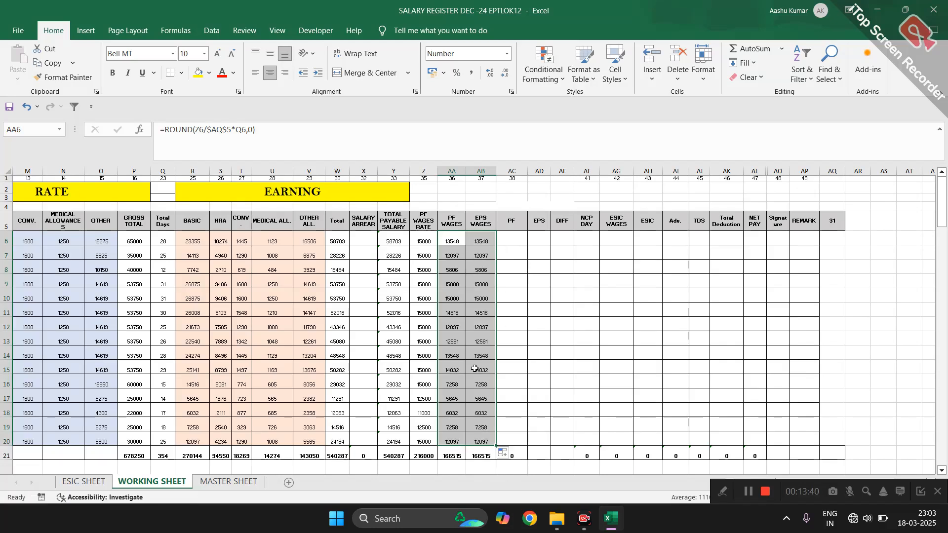
left_click(451, 240)
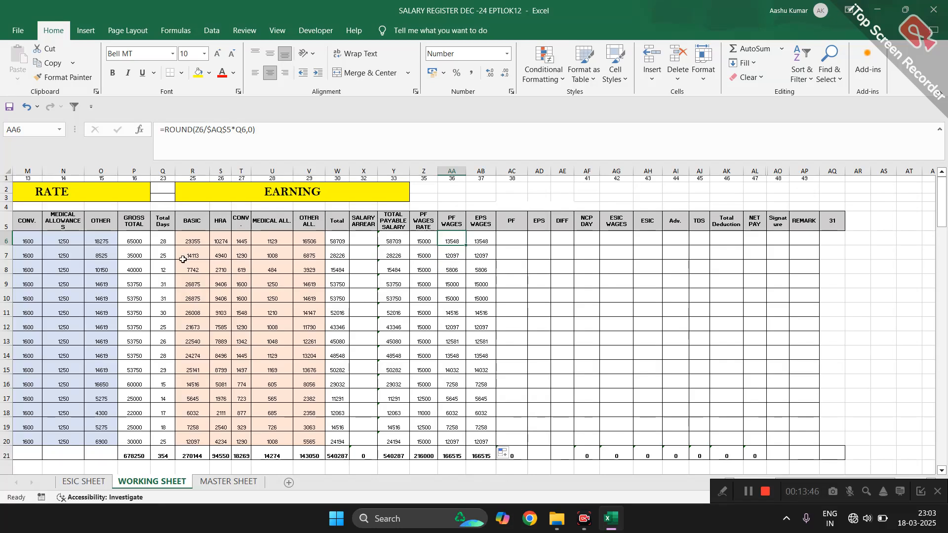
Step: Set the total days in Q6 to 31
left_click(163, 243)
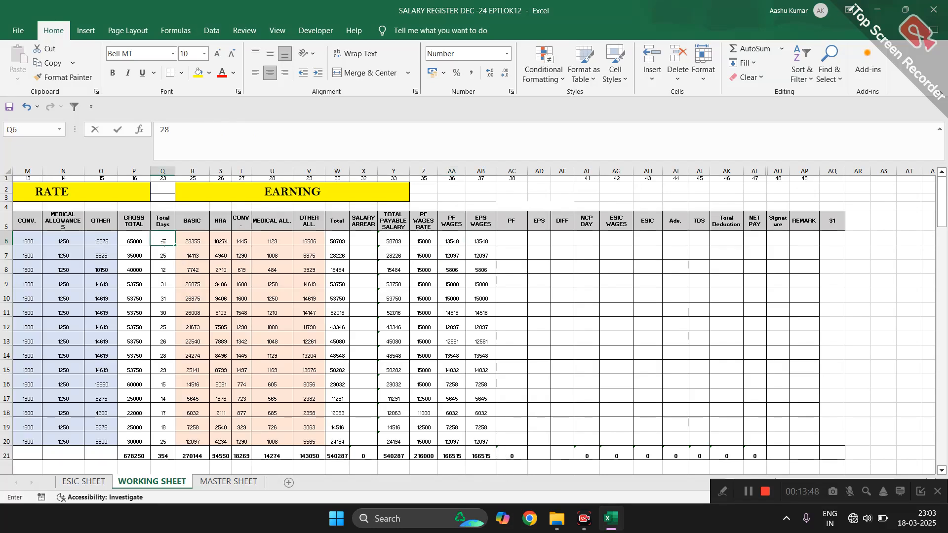
type("31")
key("Return")
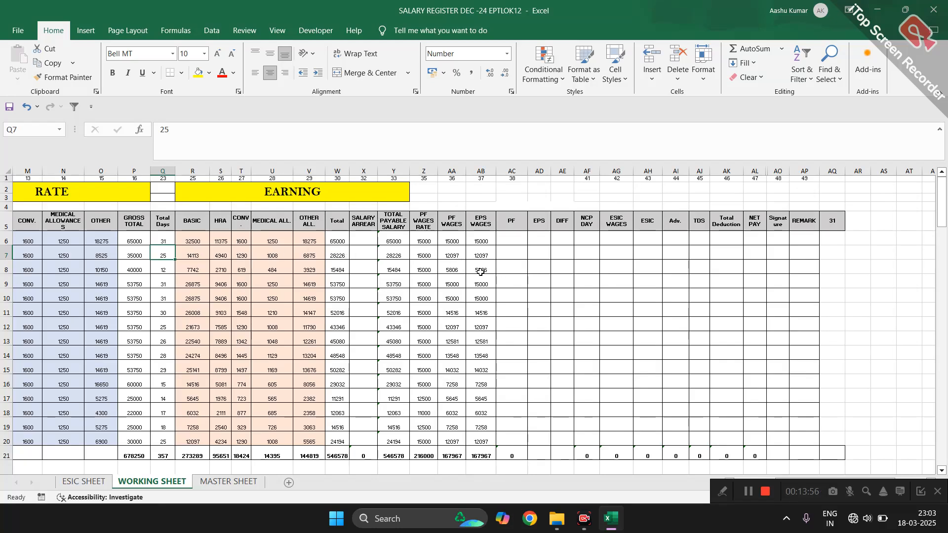
Step: Check the PF wages rate formulas in Z6 and Z17 against their basic rates, and the EPS wages formula in AB17
double_click(422, 242)
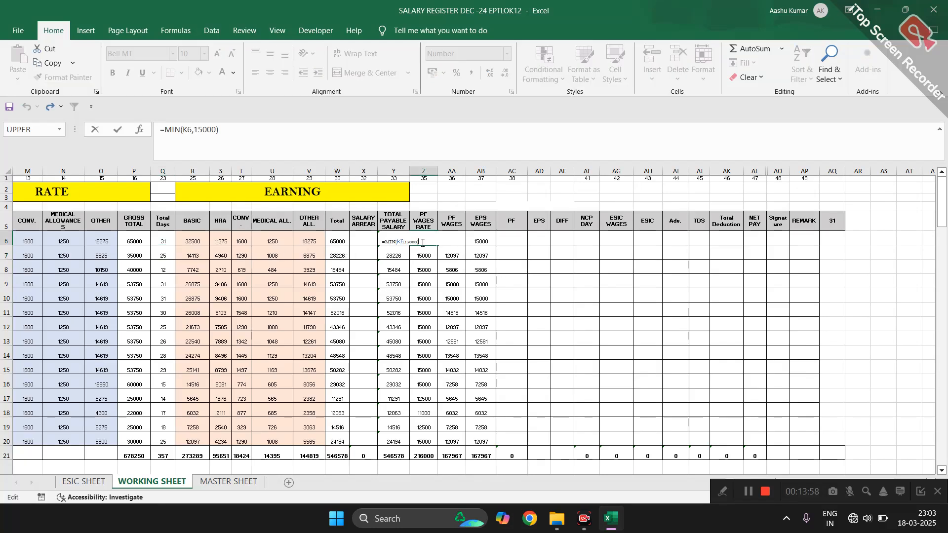
scroll(484, 267, "left", 5)
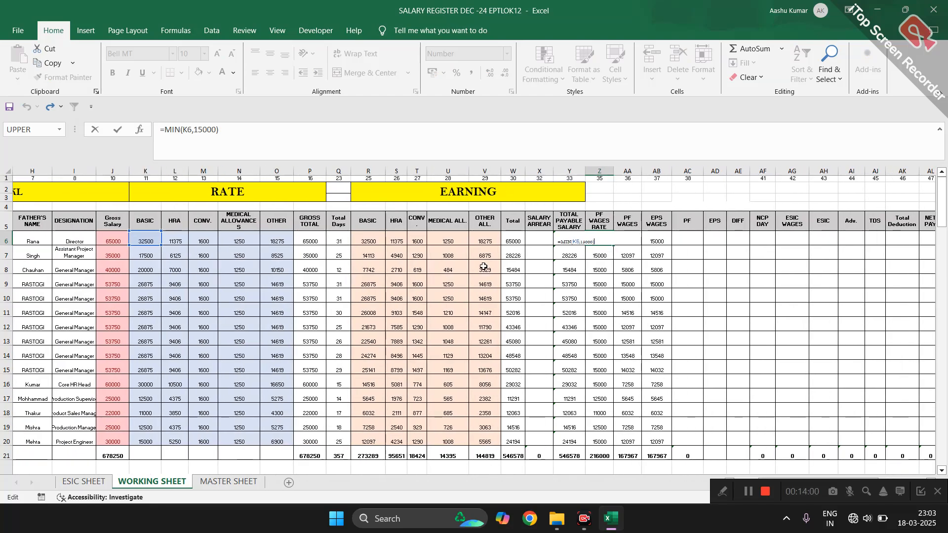
key("Escape")
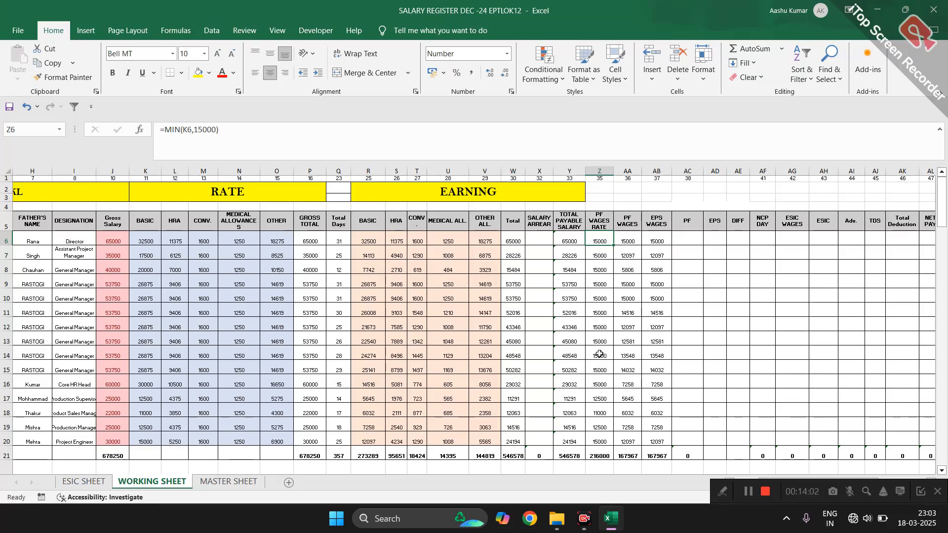
double_click(601, 399)
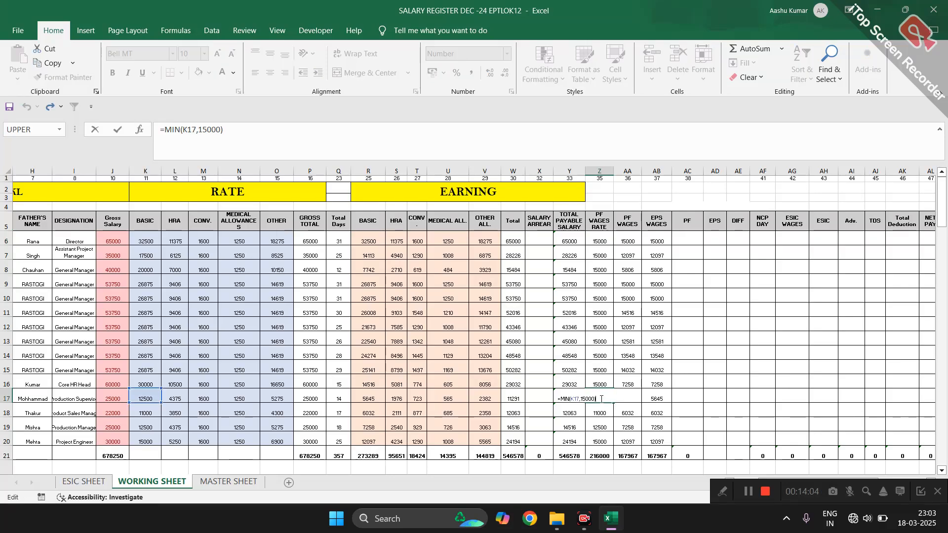
key("Escape")
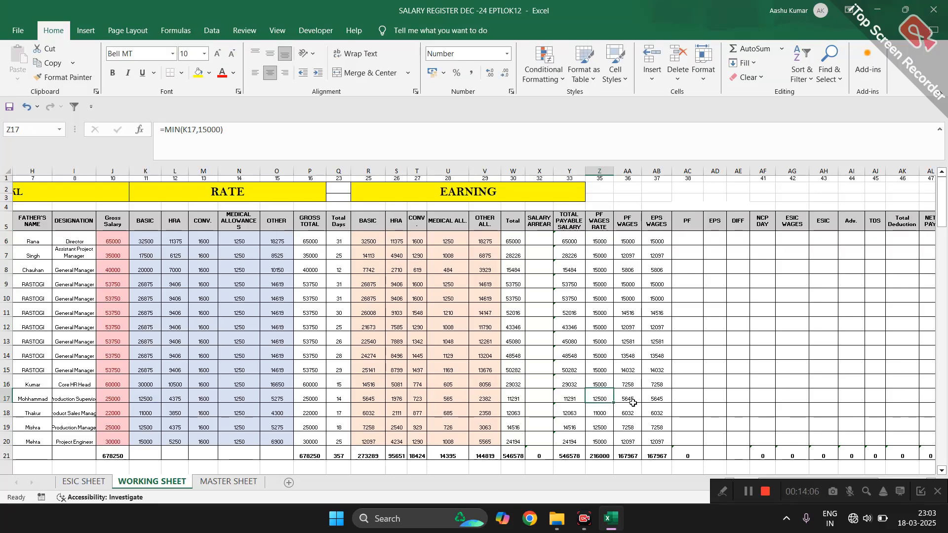
left_click(657, 397)
scroll(657, 398, "right", 3)
scroll(657, 398, "down", 1)
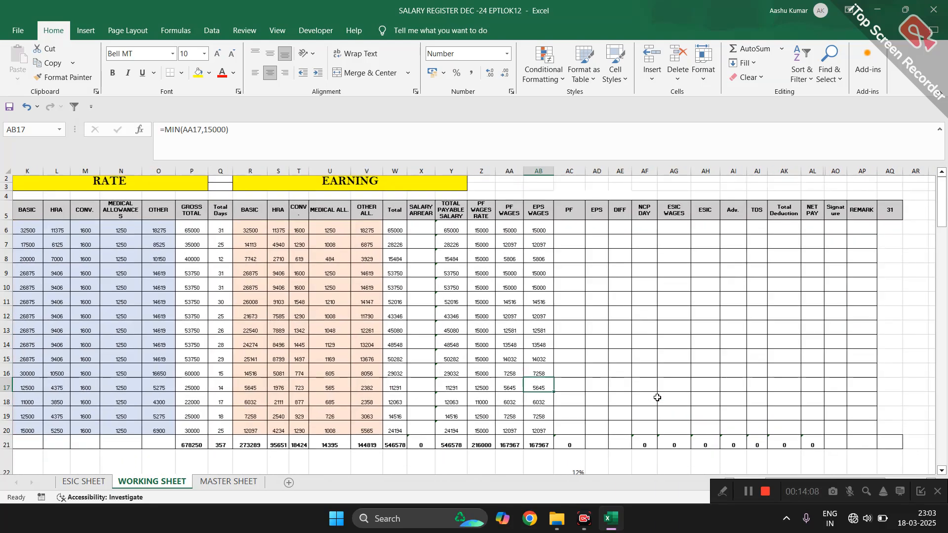
left_click(574, 228)
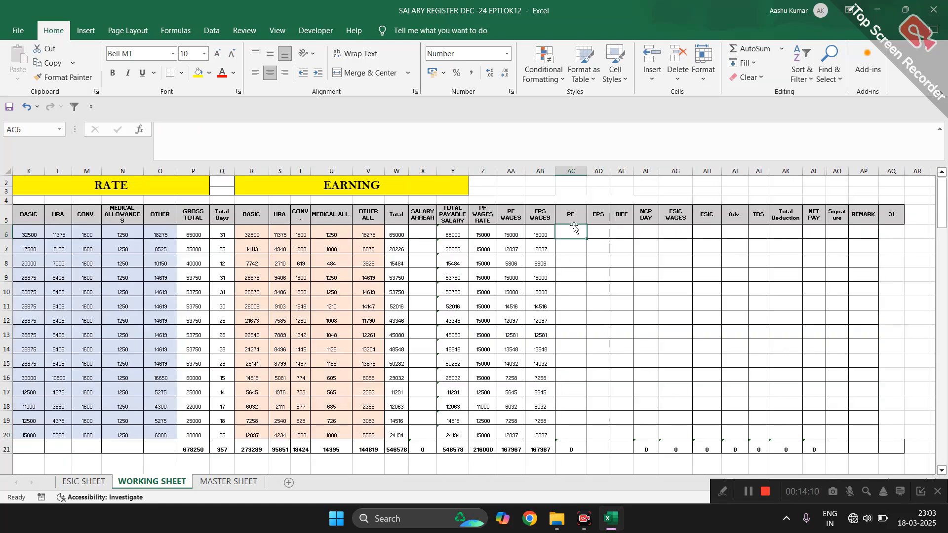
type("=ROUN")
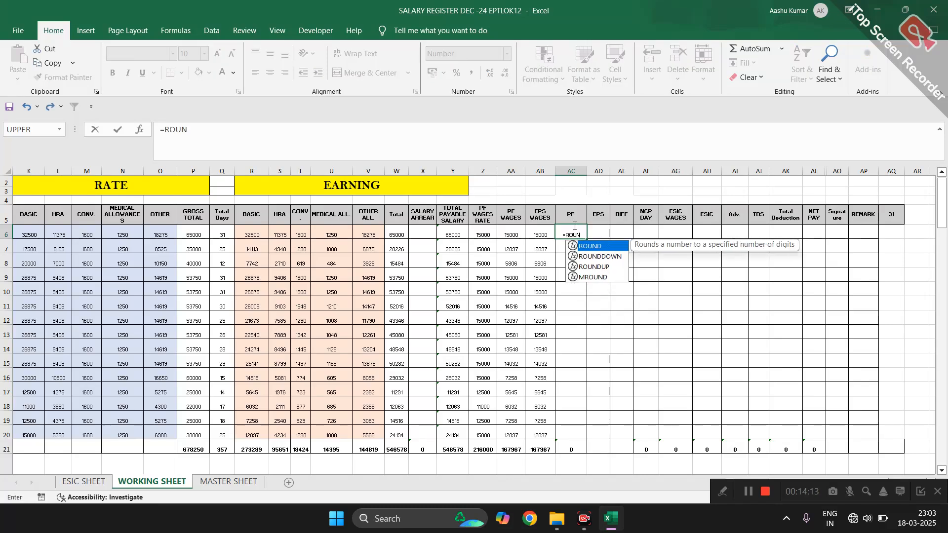
key("Tab")
key("Escape")
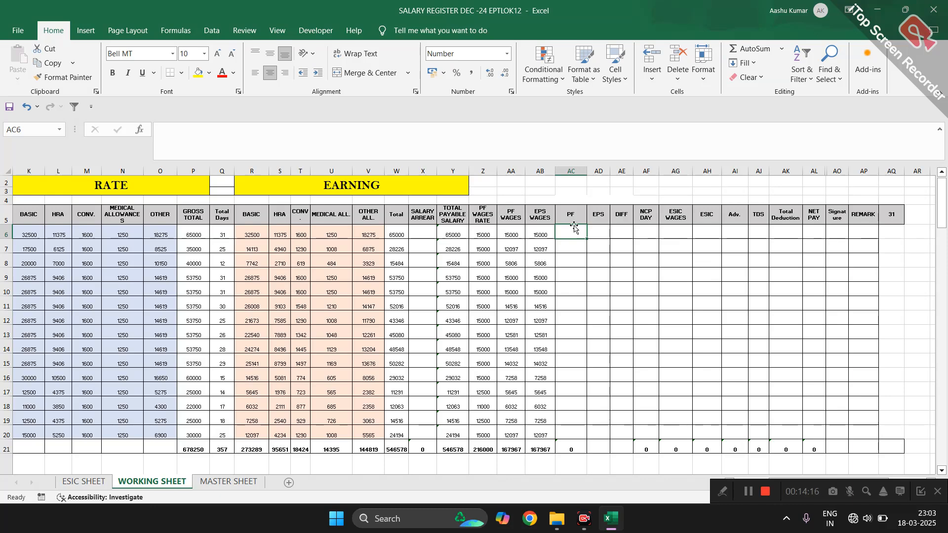
Step: Enter the PF formula =AA6*12% in AC6 and check it
type("=")
key("Left")
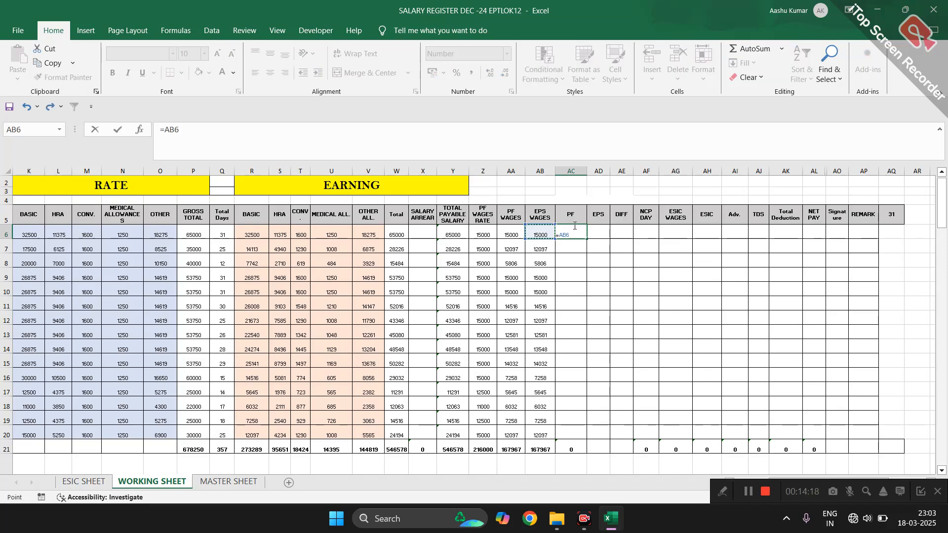
key("Left")
type("*")
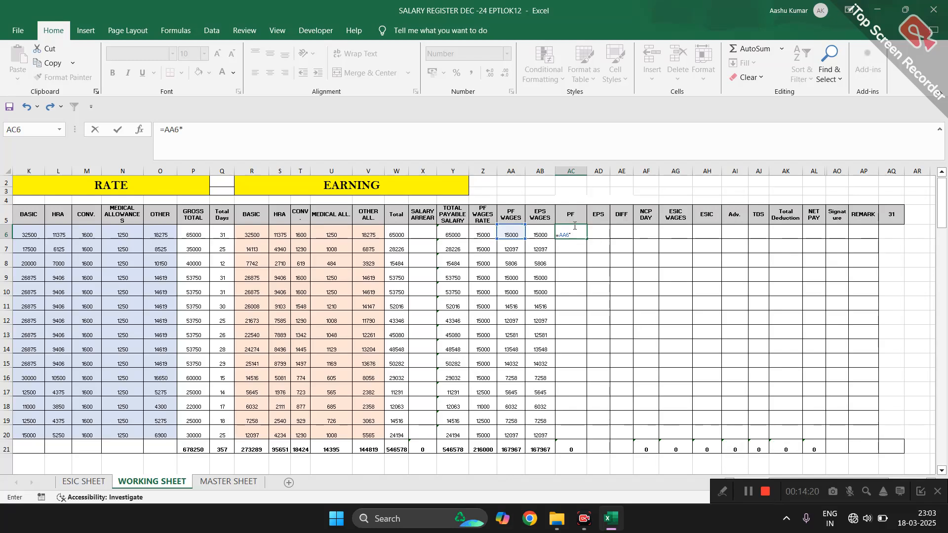
type("12%")
key("Return")
left_click(572, 230)
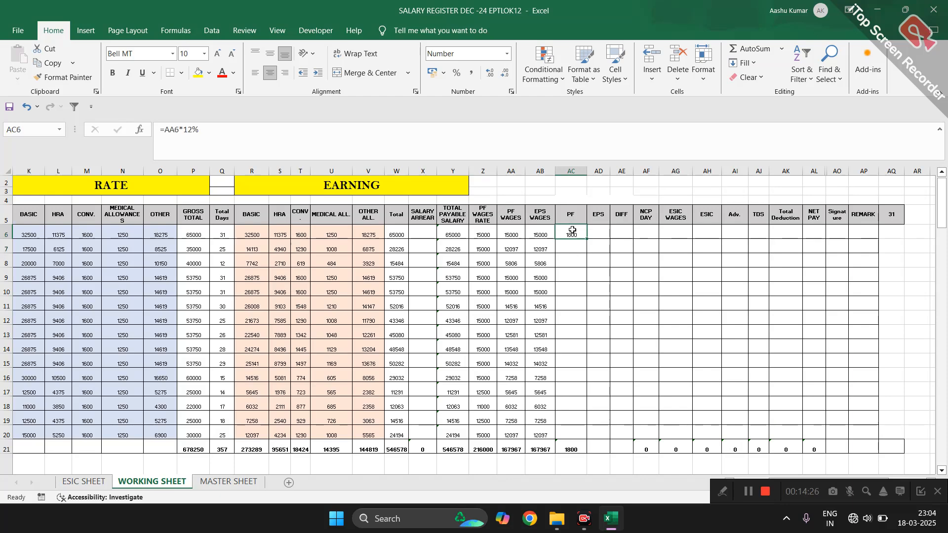
key("Delete")
type("ROUND")
key("Tab")
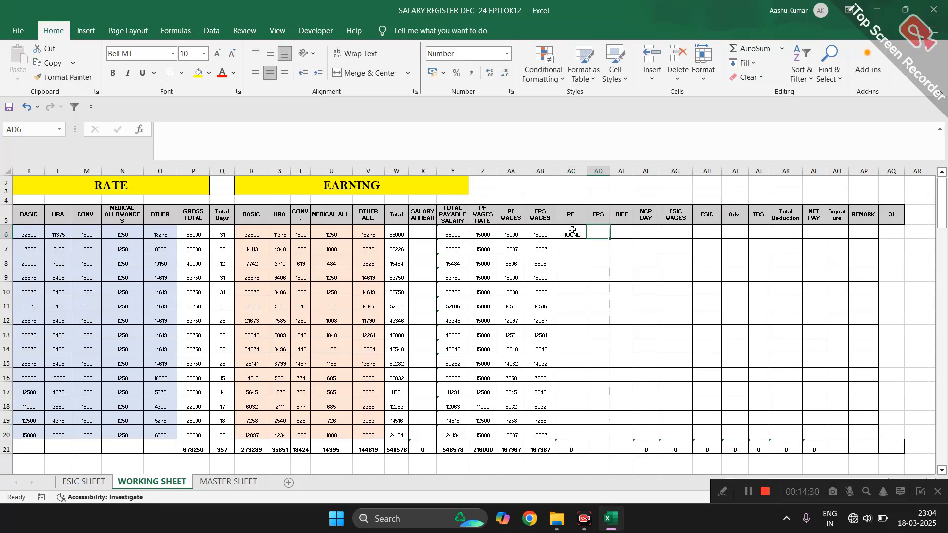
Step: Enter the rounded PF formula =ROUND(AA6*12%,0) in AC6 and fill it down to row 20
left_click(572, 230)
type("=")
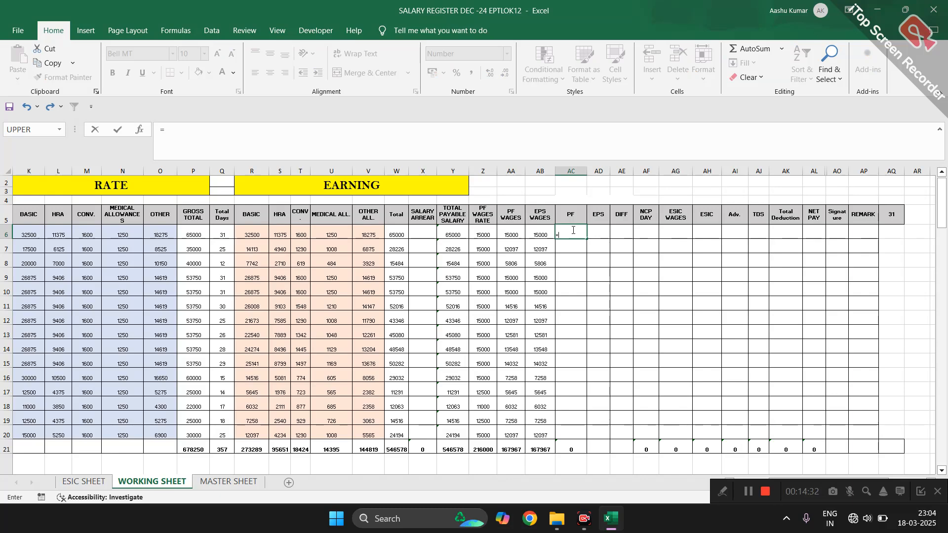
type("ROUND(")
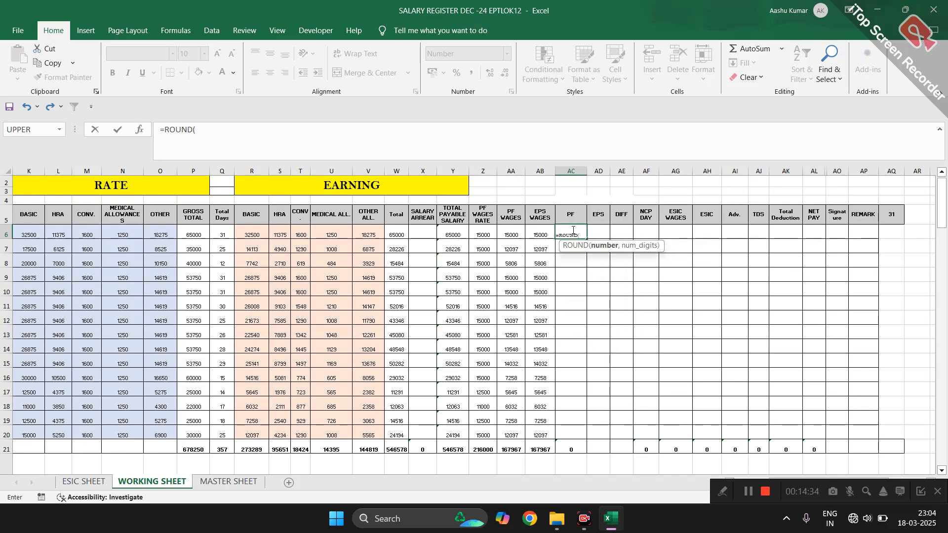
key("Left")
key("Left")
key("Left")
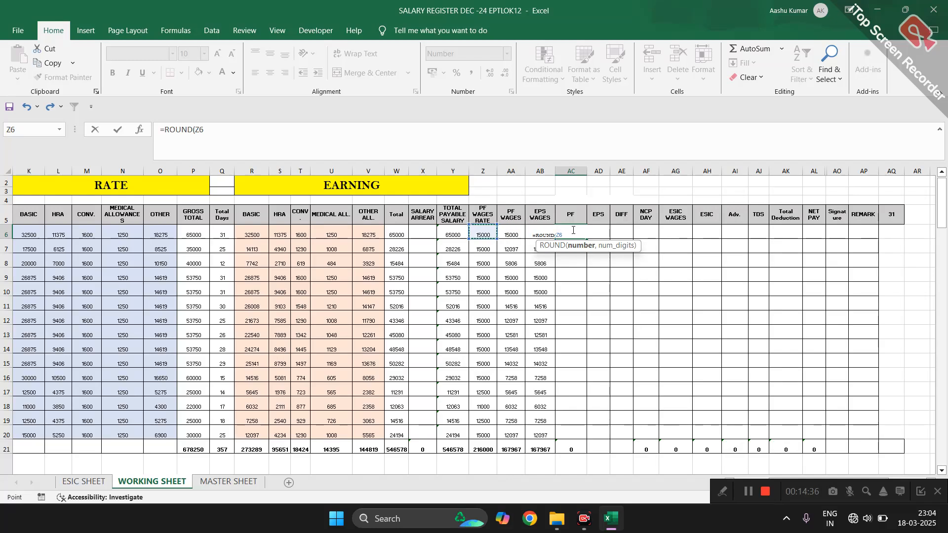
key("Right")
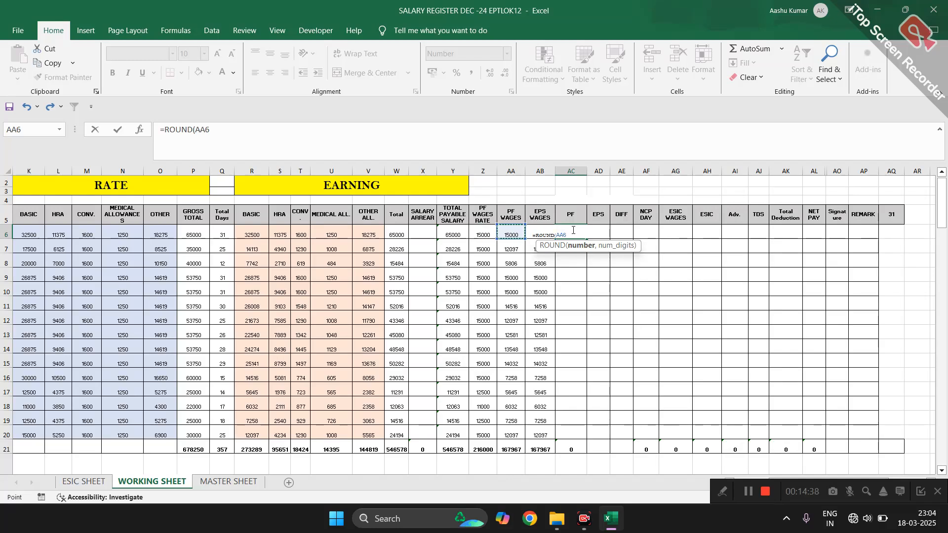
type("*12%,0")
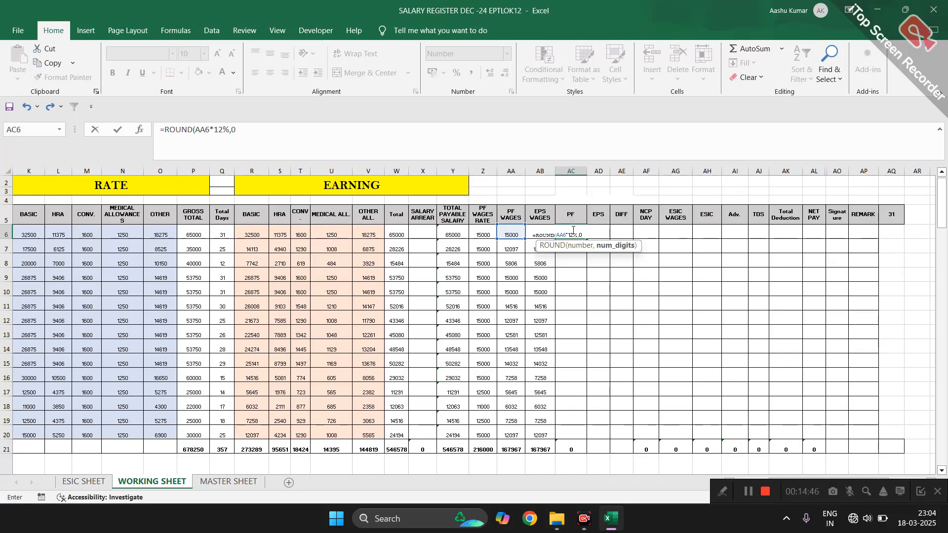
key("ctrl+Return")
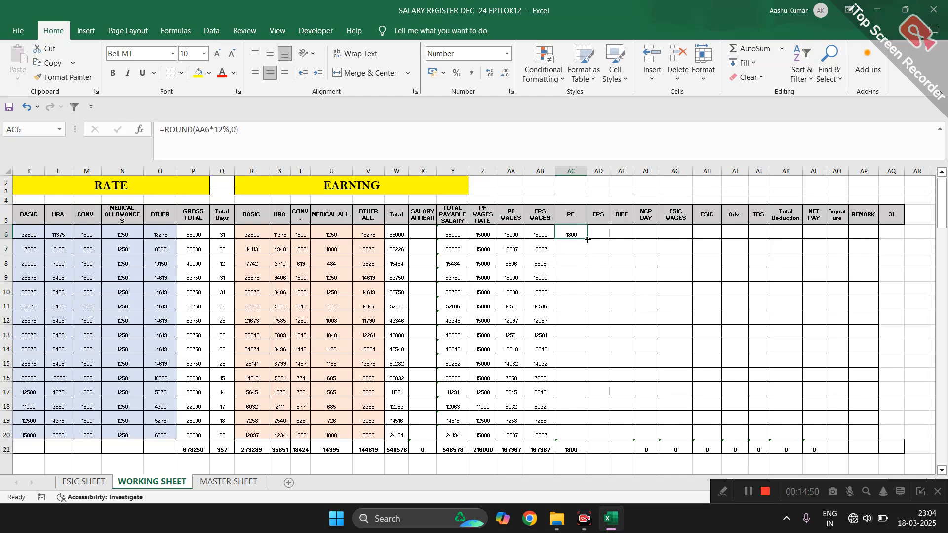
double_click(586, 239)
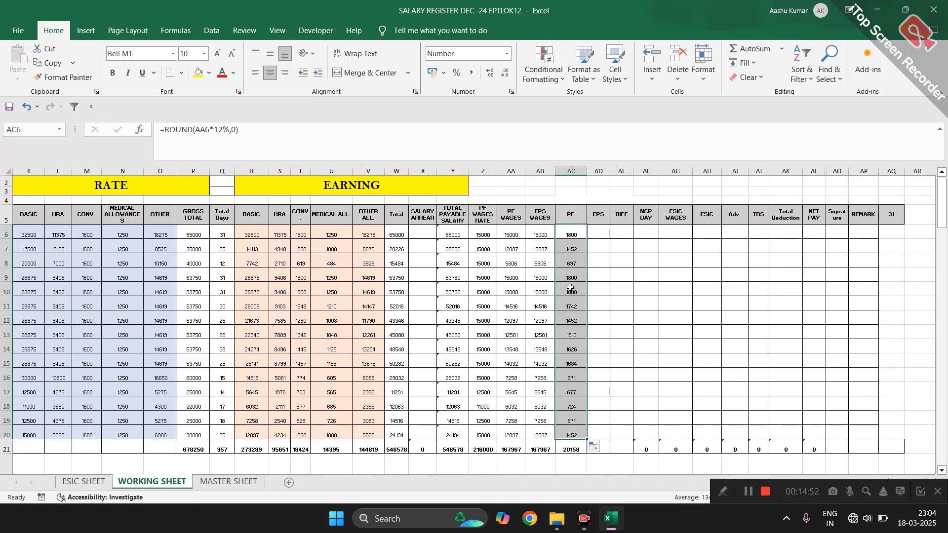
Step: Check the filled PF formulas in AC7, AC9 and AC11 against their PF wages cells
double_click(572, 250)
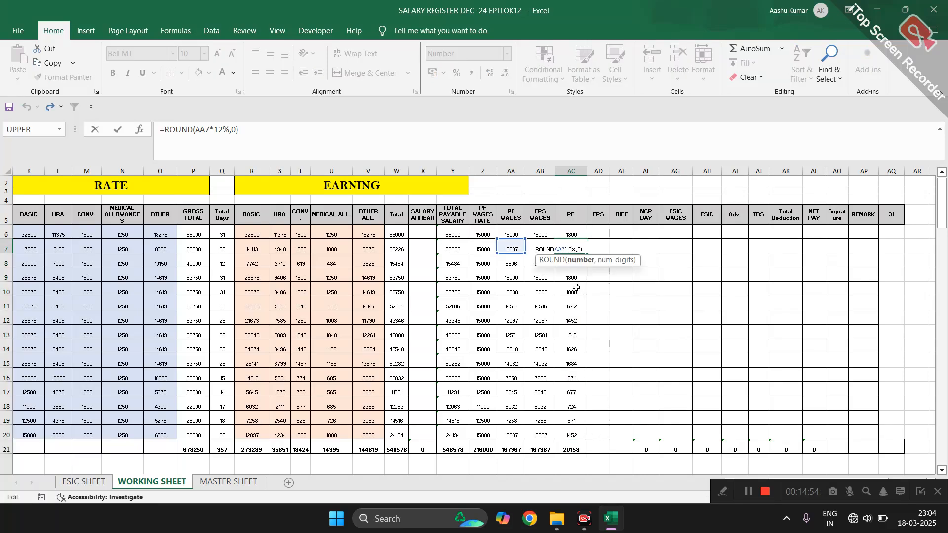
key("Escape")
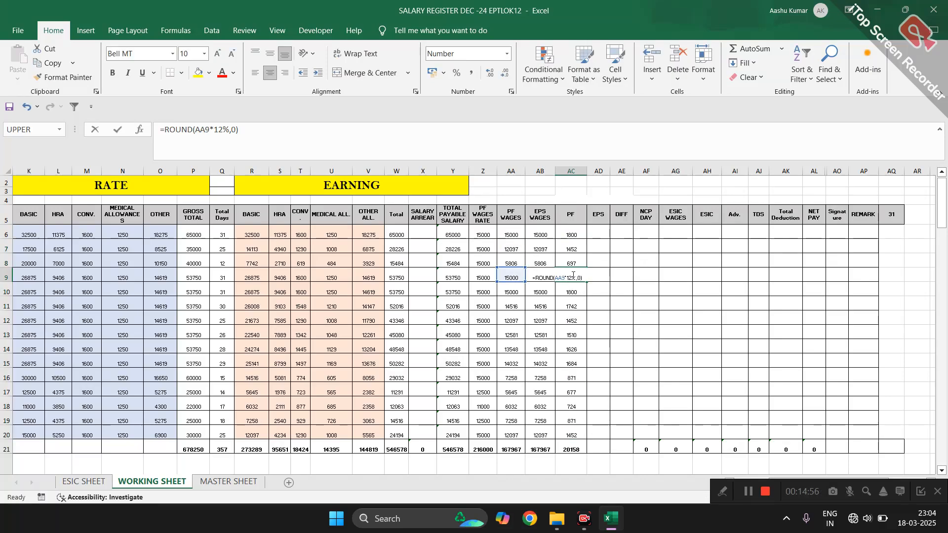
left_click(573, 306)
double_click(573, 306)
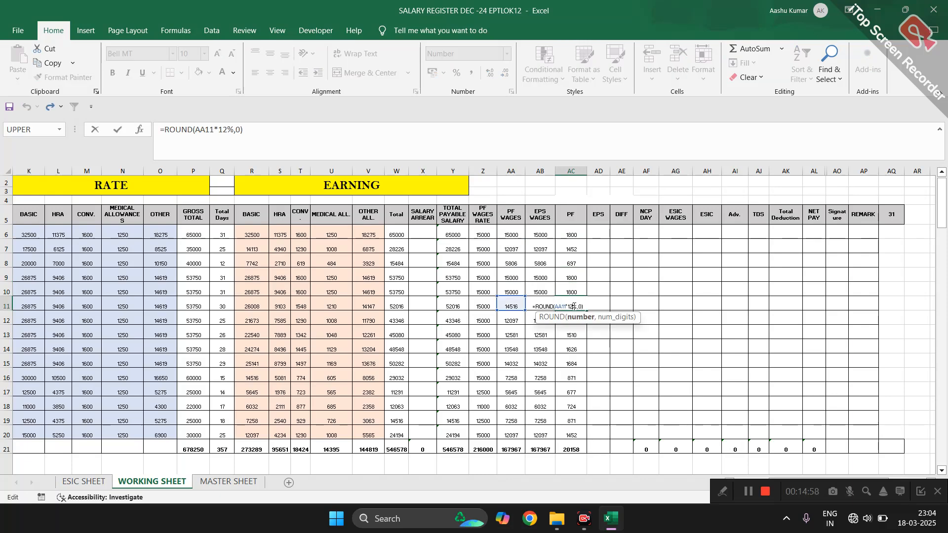
key("Escape")
Step: Note the contribution rates above the headers, 12% over PF in AC4 and 8.33% over EPS in AD4
left_click(598, 232)
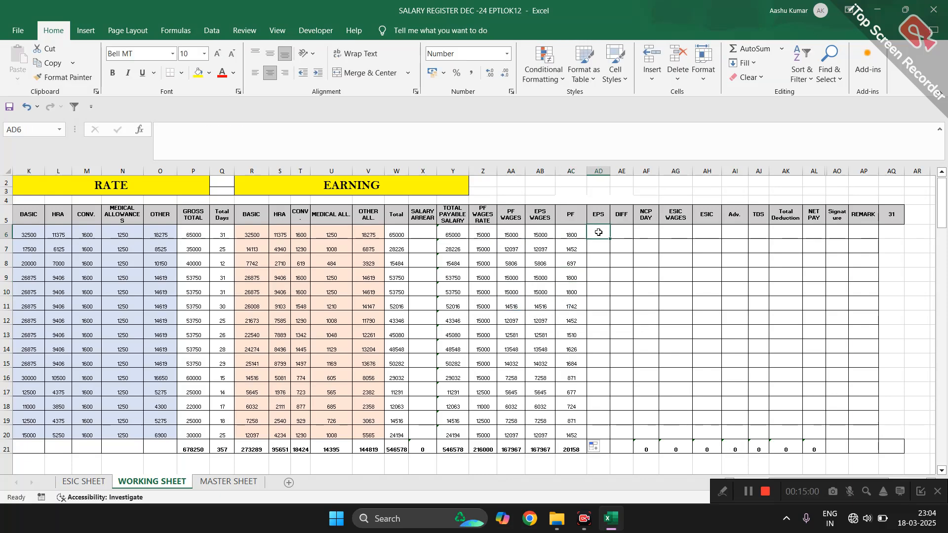
left_click(571, 200)
type("12%")
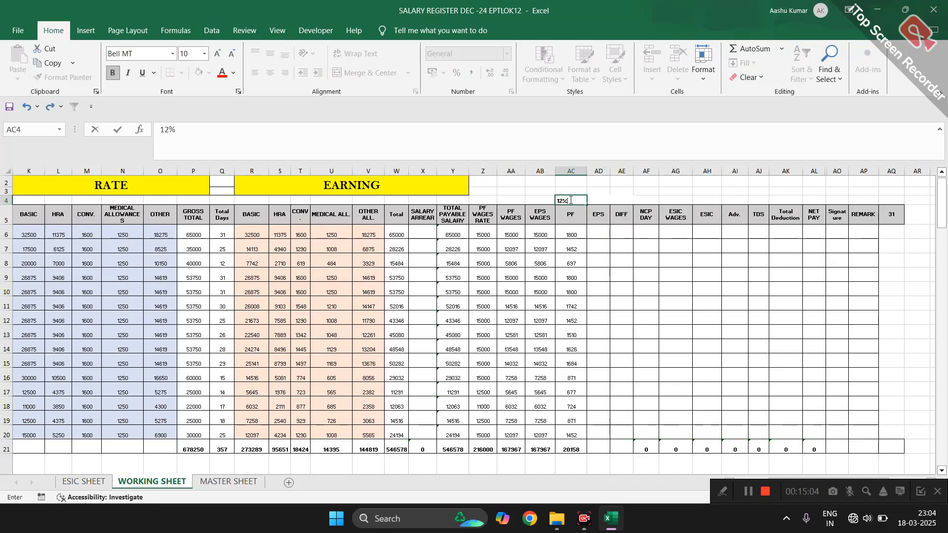
key("Tab")
type("8")
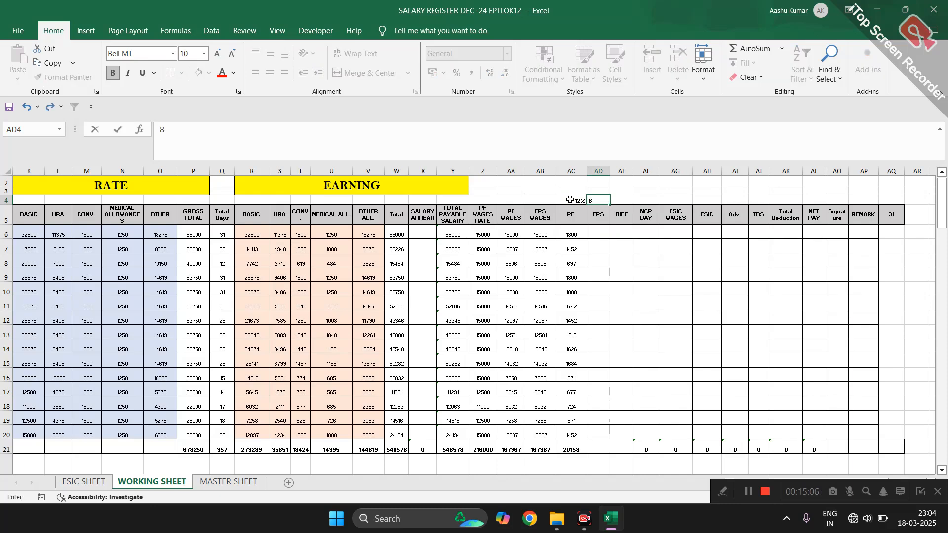
type(".33%")
key("Return")
Step: Enter the rounded EPS formula =ROUND(AB6*8.33%,0) in AD6
left_click(599, 231)
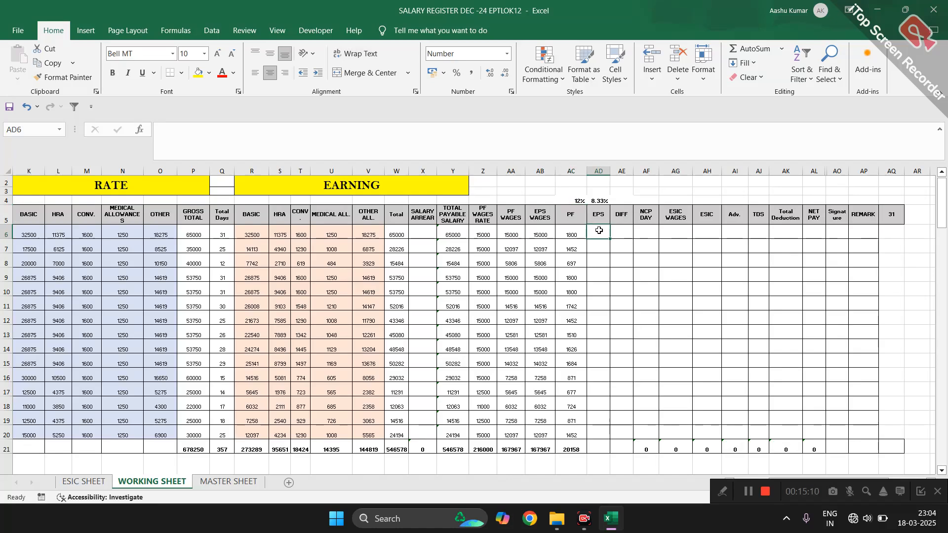
type("=ROUND(")
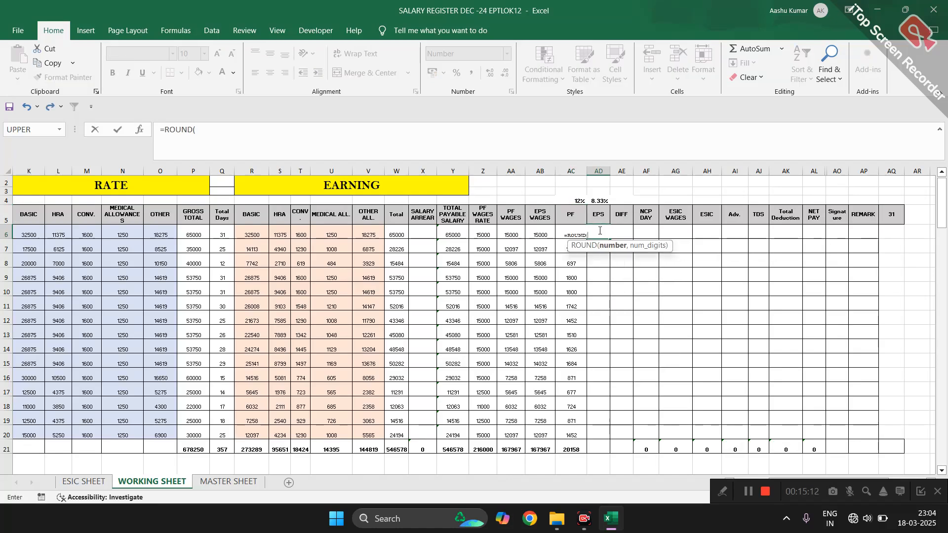
key("Left")
key("Left")
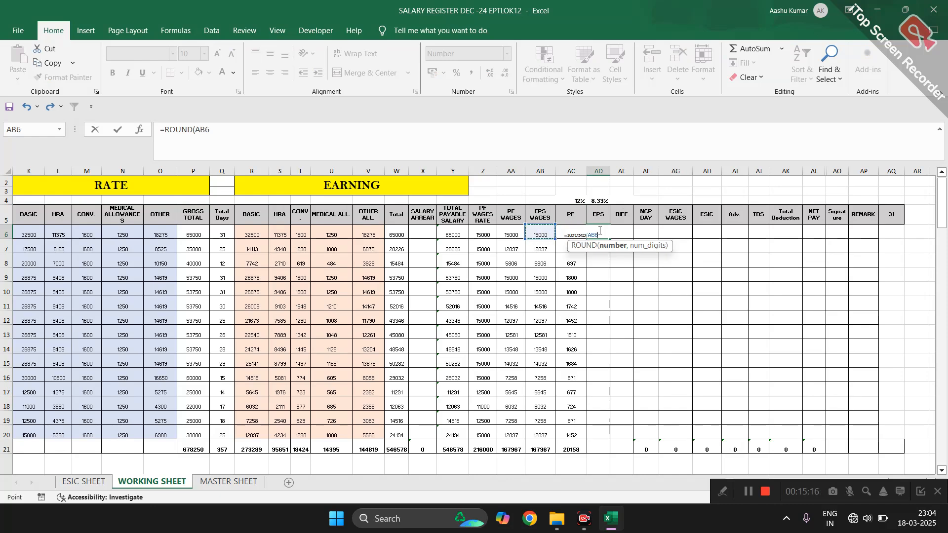
type("*8.33%,0")
key("Return")
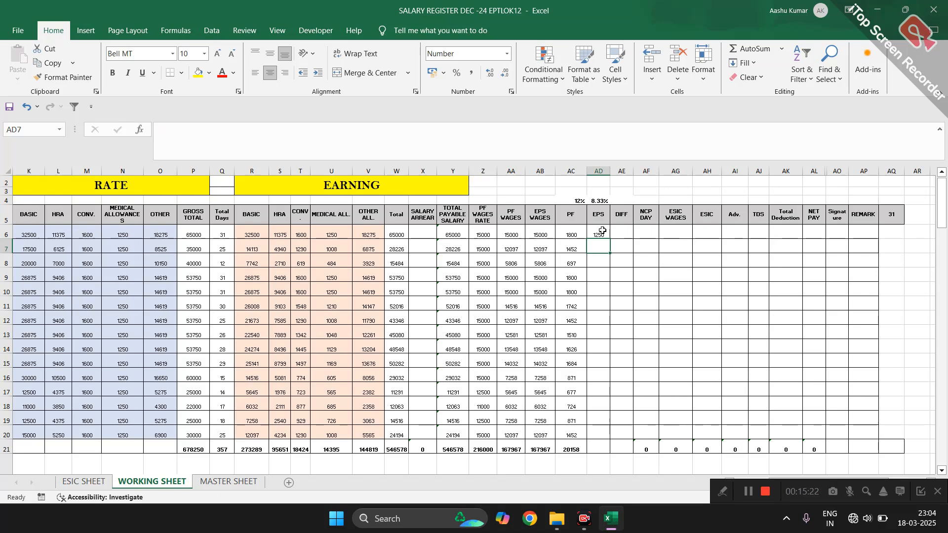
Step: Enter the DIFF formula =AC6-AD6 in AE6 and check its references
left_click(622, 235)
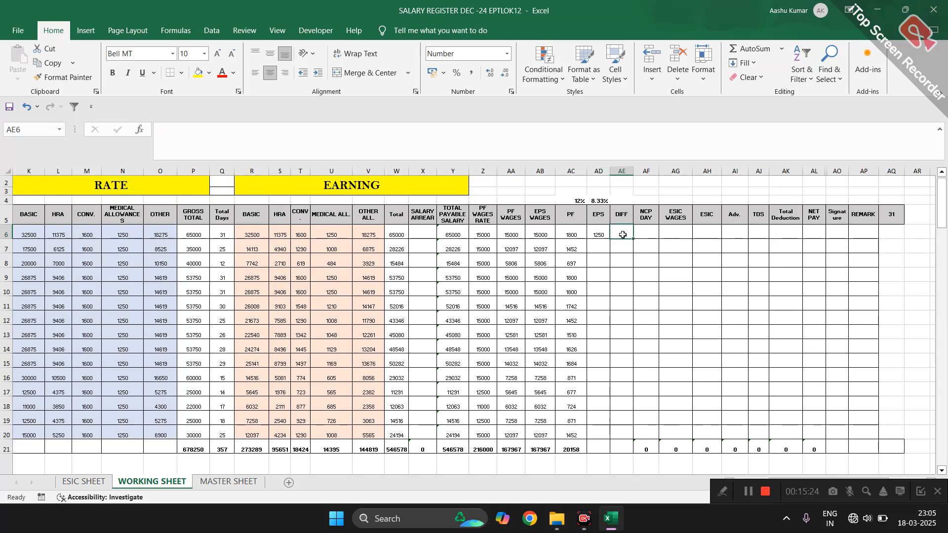
type("=")
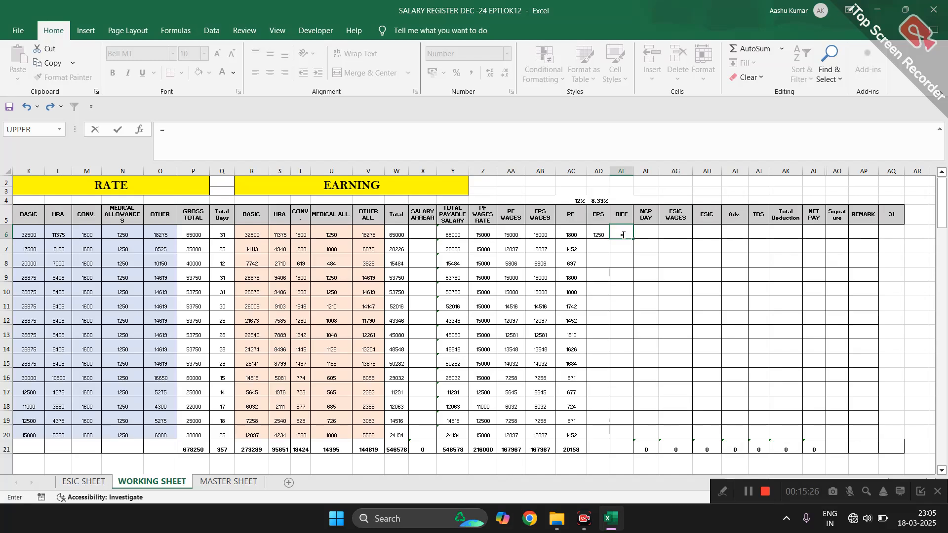
key("Left")
key("Left")
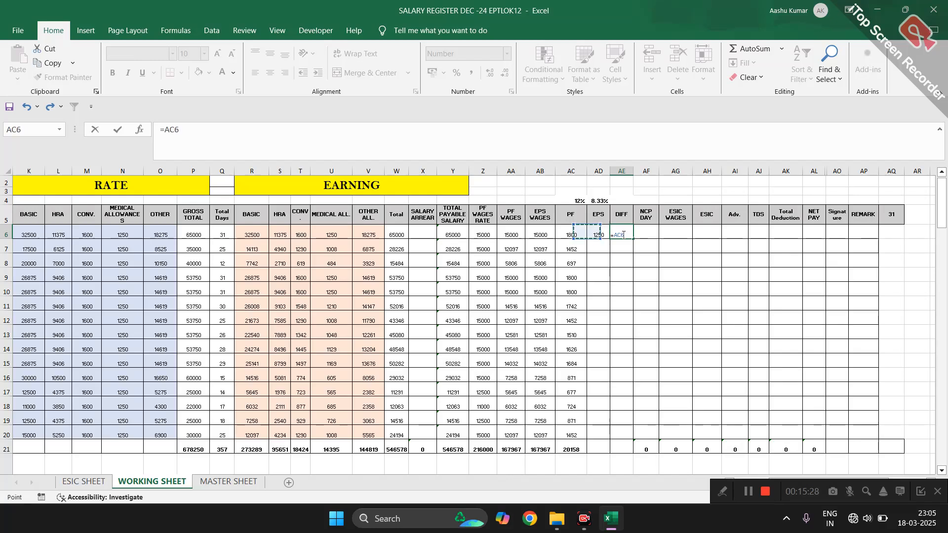
type("-")
key("Left")
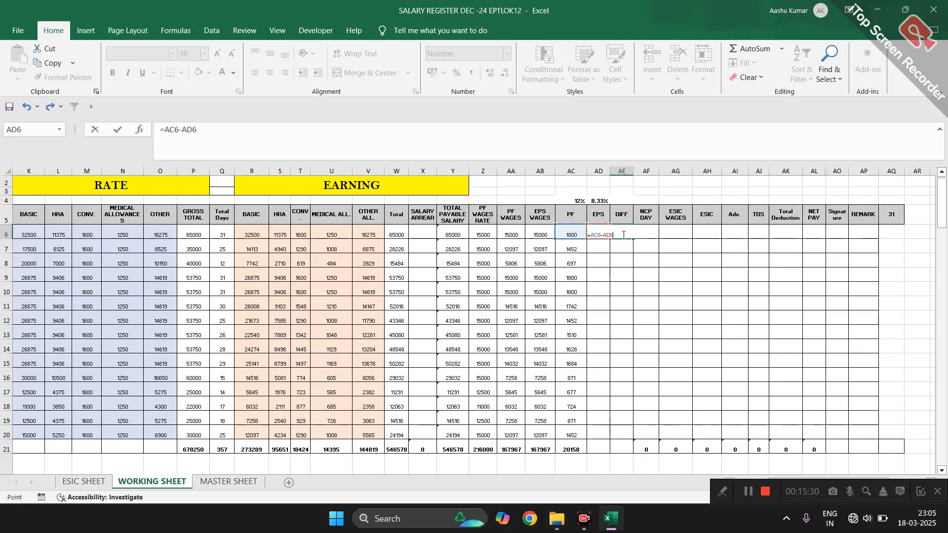
key("Return")
double_click(626, 232)
key("Return")
Step: Enter the NCP day formula in AF6, subtracting the total days in Q6 from 31
left_click(644, 231)
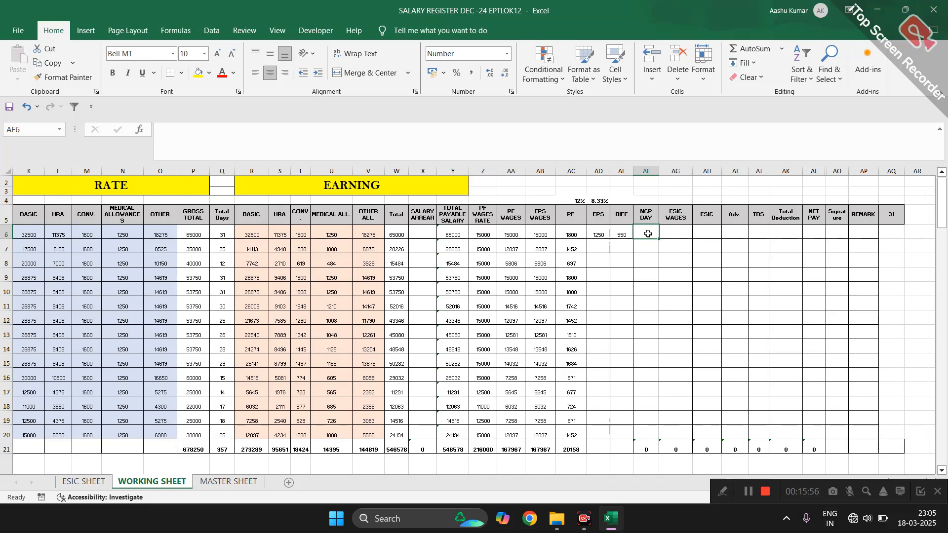
type("=")
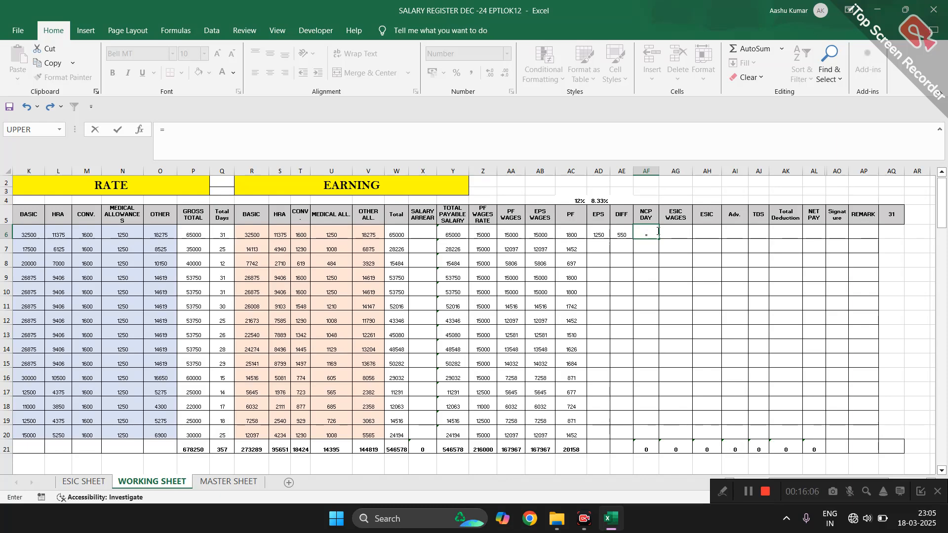
type("31-")
left_click(222, 235)
key("Return")
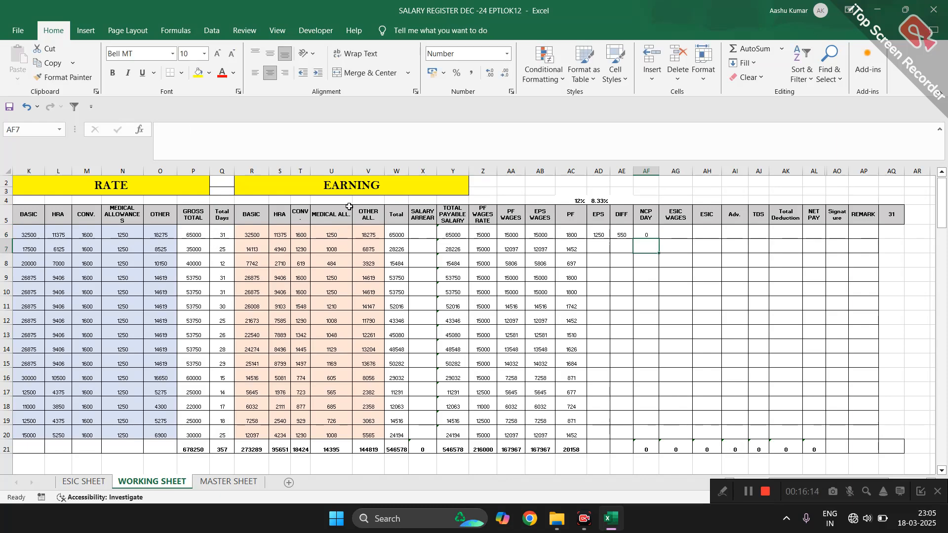
Step: Fill the EPS, DIFF and NCP day formulas from AD6:AF6 down to row 20 and check the formula in AF18
left_click_drag(600, 235, 645, 233)
double_click(658, 238)
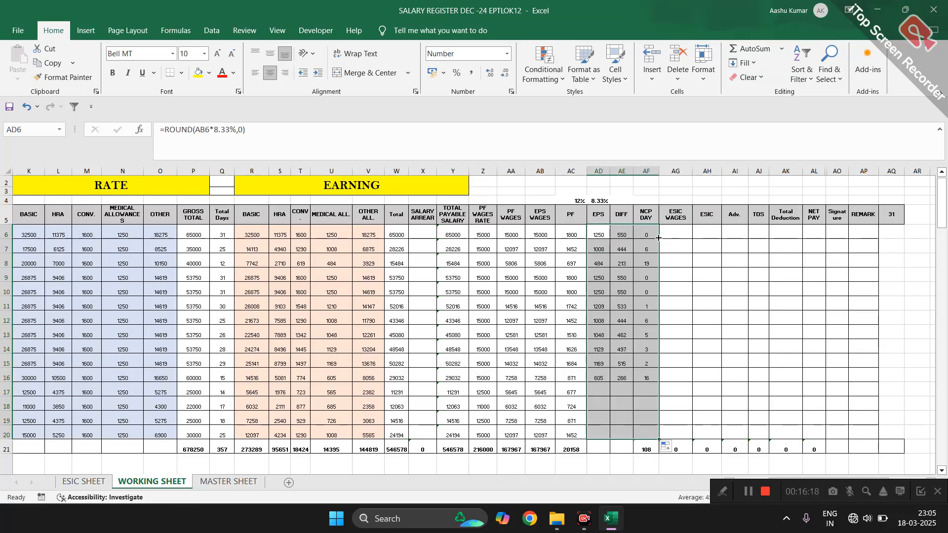
left_click(651, 392)
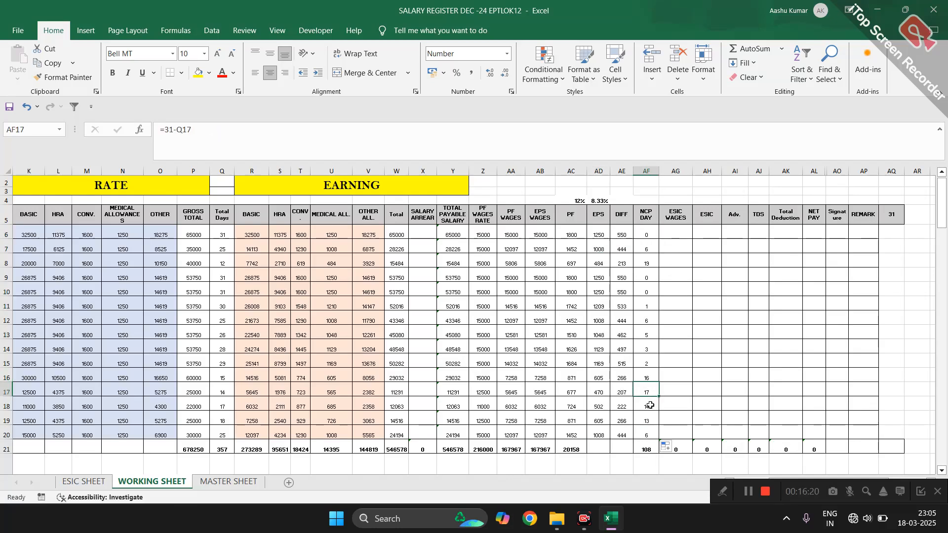
left_click(650, 407)
double_click(650, 406)
key("Escape")
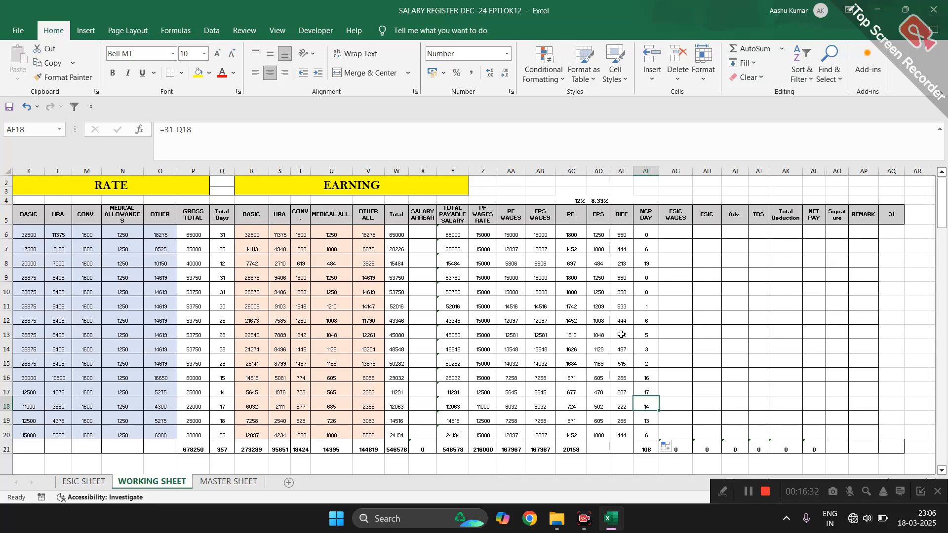
Step: Enter a sample NCP day calculation, =31-15, in AF23 below the table
scroll(622, 335, "down", 2)
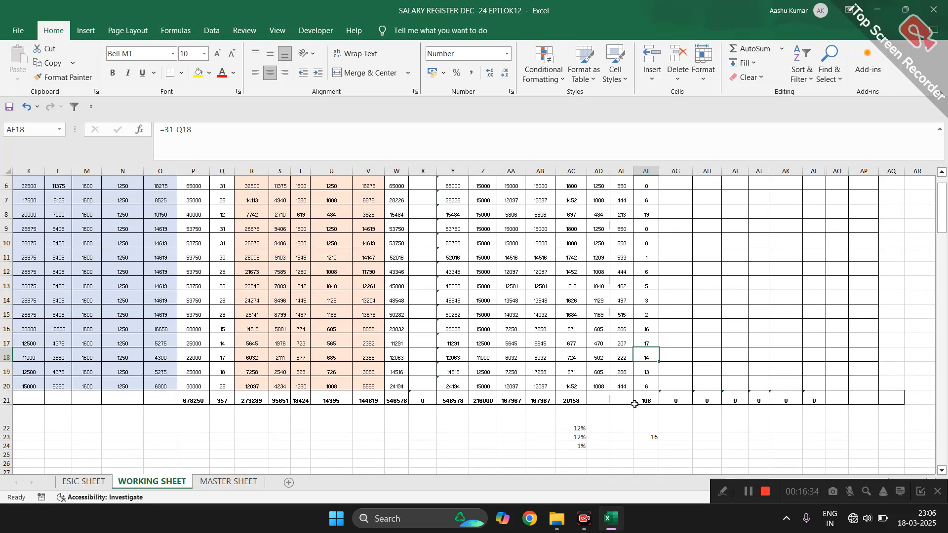
left_click(652, 438)
type("3")
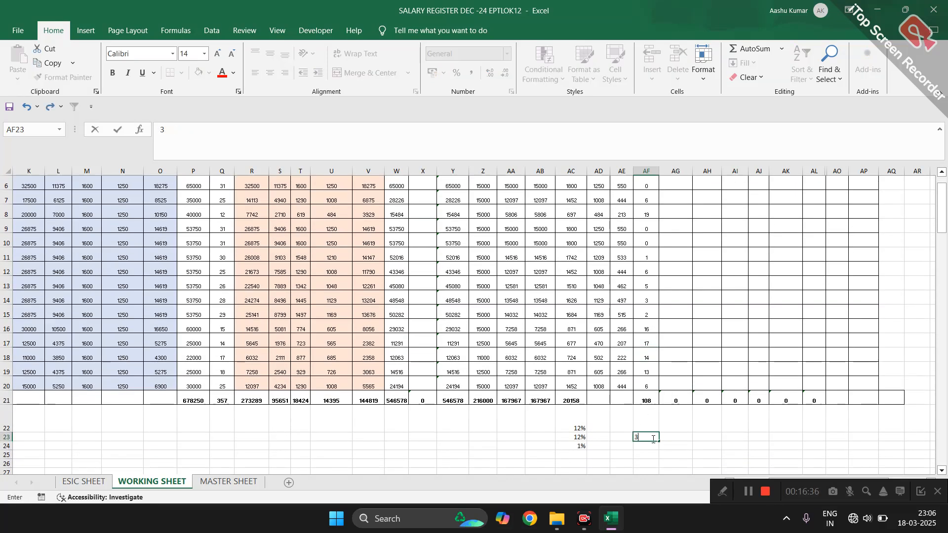
key("BackSpace")
type("=31-")
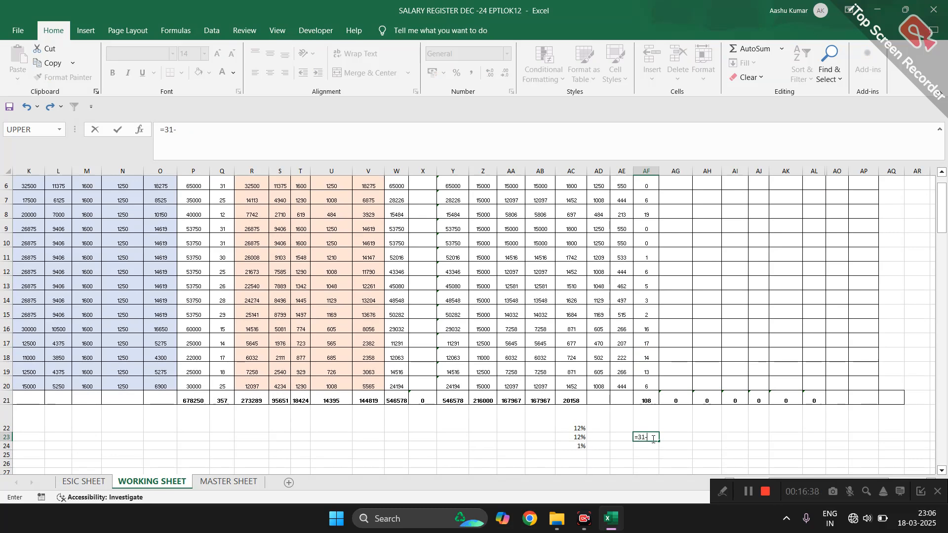
type("15")
key("Return")
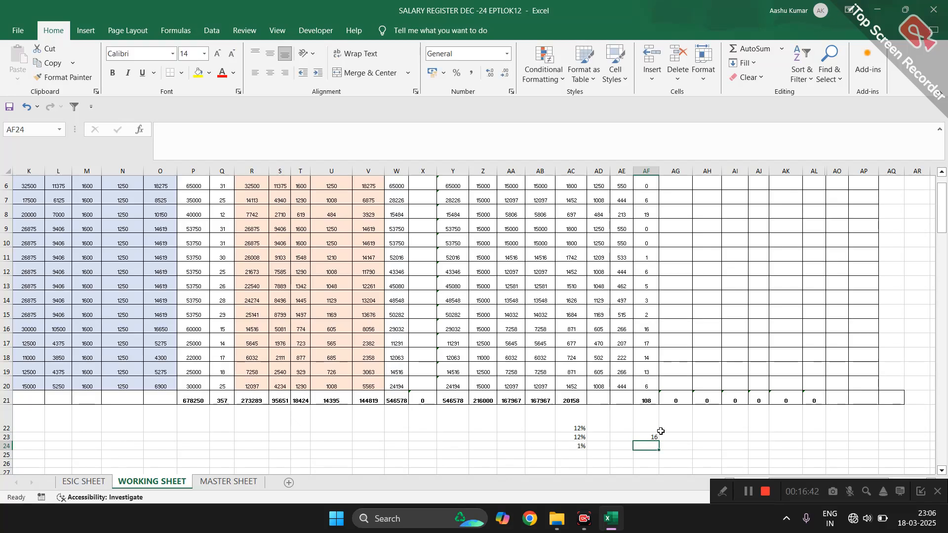
Step: Clear the sample calculation from AF23
left_click(652, 437)
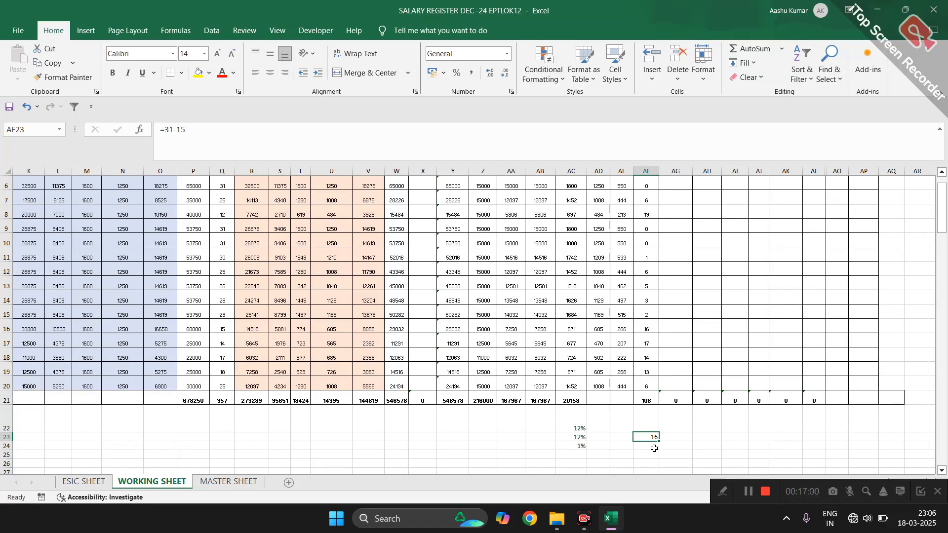
key("Delete")
scroll(651, 435, "up", 1)
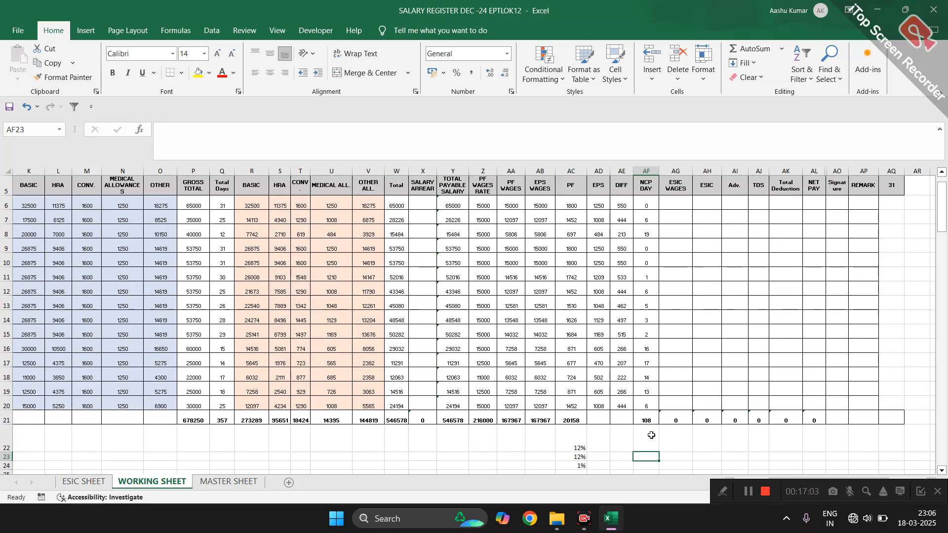
Step: Enter the ESIC wages formula =Y6 in AG6, referencing the total payable salary
left_click(667, 202)
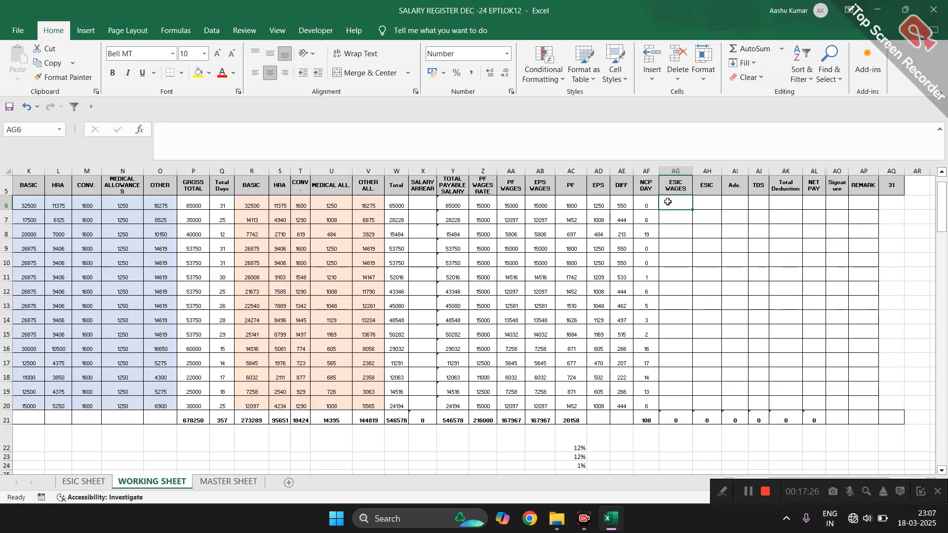
type("=")
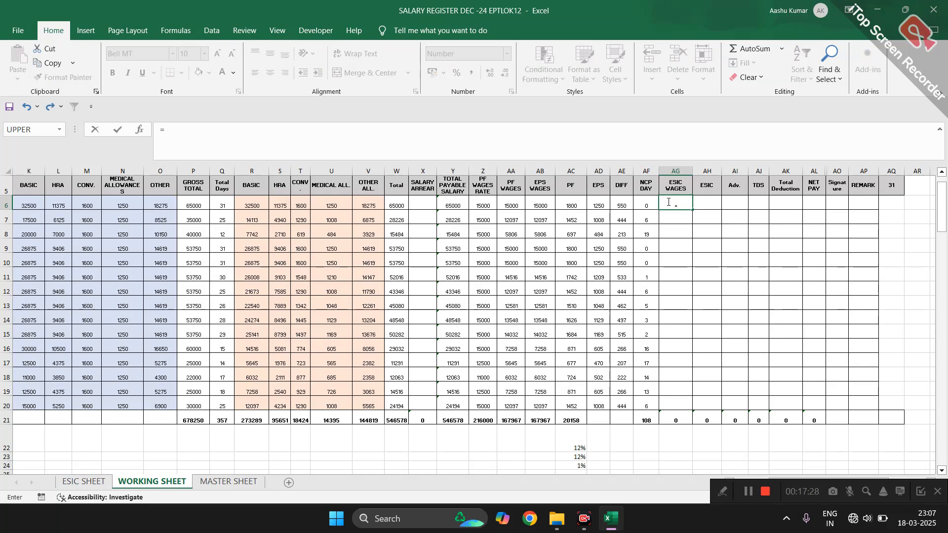
key("Left")
key("Left")
key("Left")
key("Left")
key("Left")
key("Left")
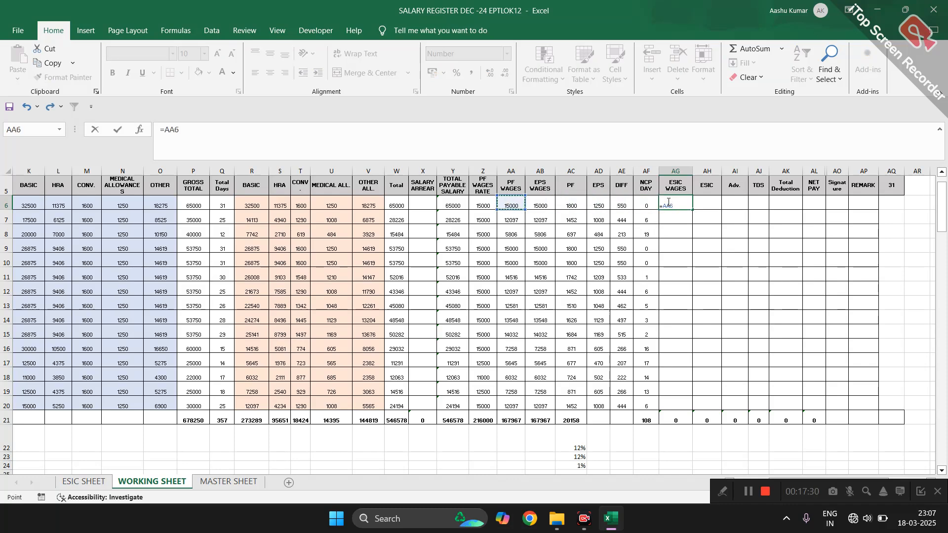
key("Return")
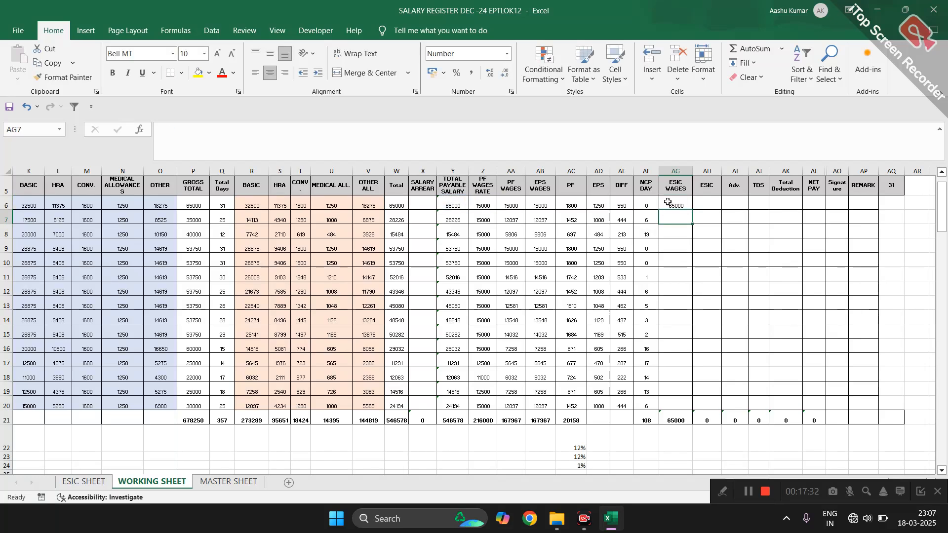
Step: Fill the ESIC wages formula from AG6 down to row 20 and clear AG6
left_click(669, 202)
double_click(695, 210)
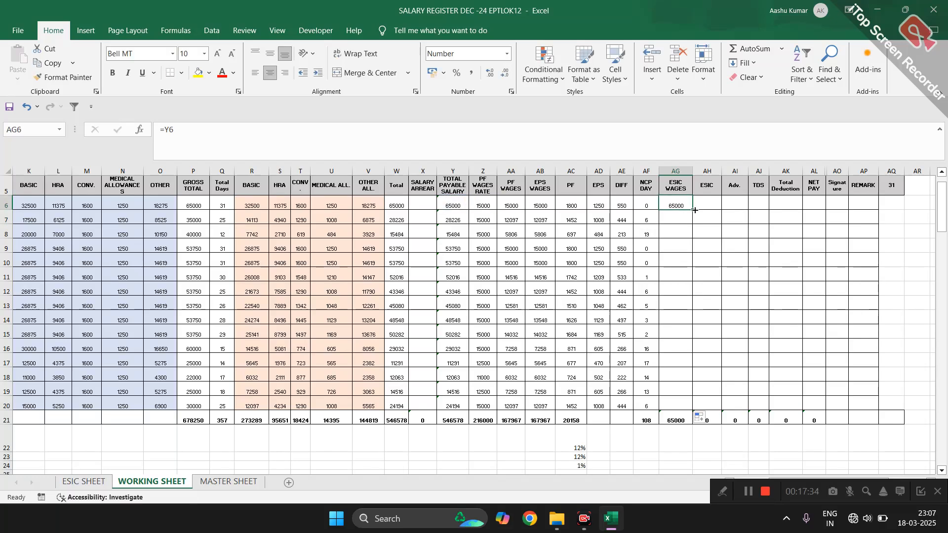
left_click(681, 205)
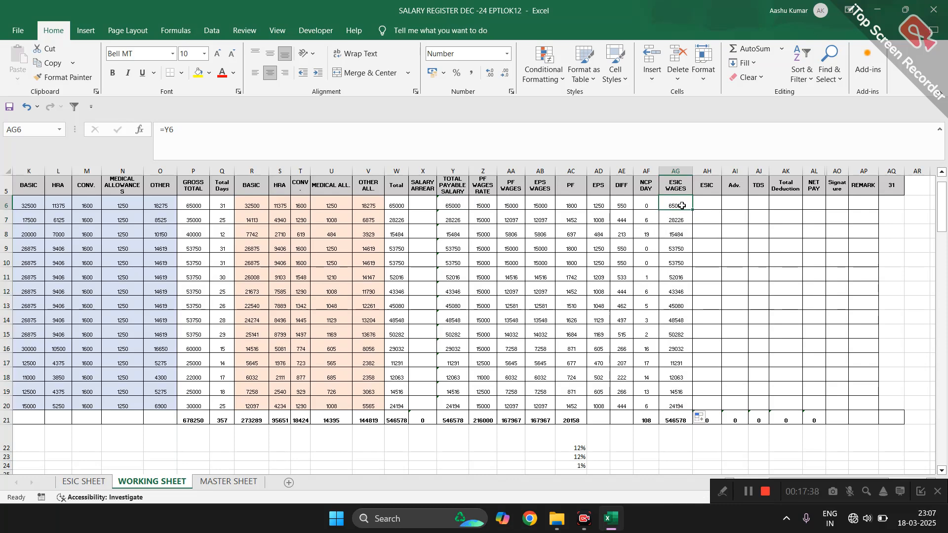
key("Delete")
Step: Create a copy of WORKING SHEET in the same workbook, placed before WORKING SHEET
right_click(130, 478)
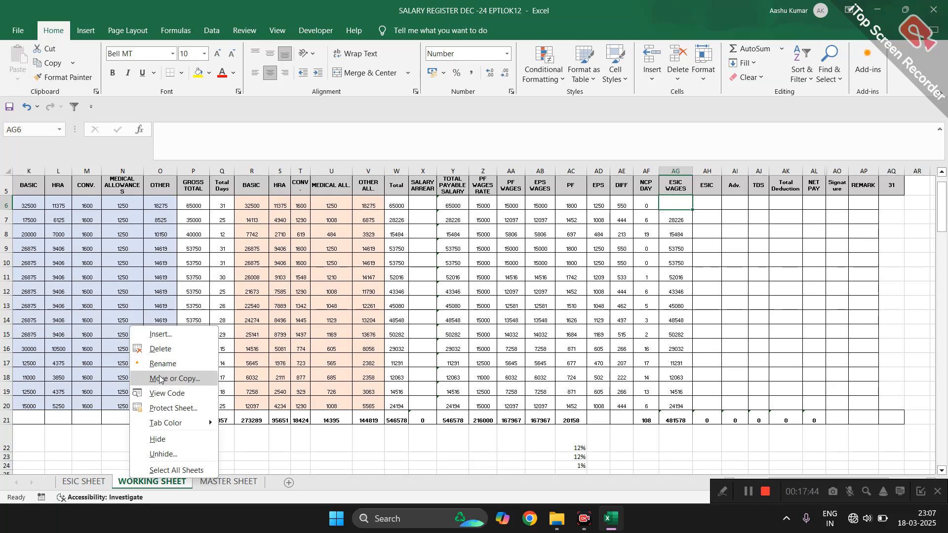
left_click(162, 379)
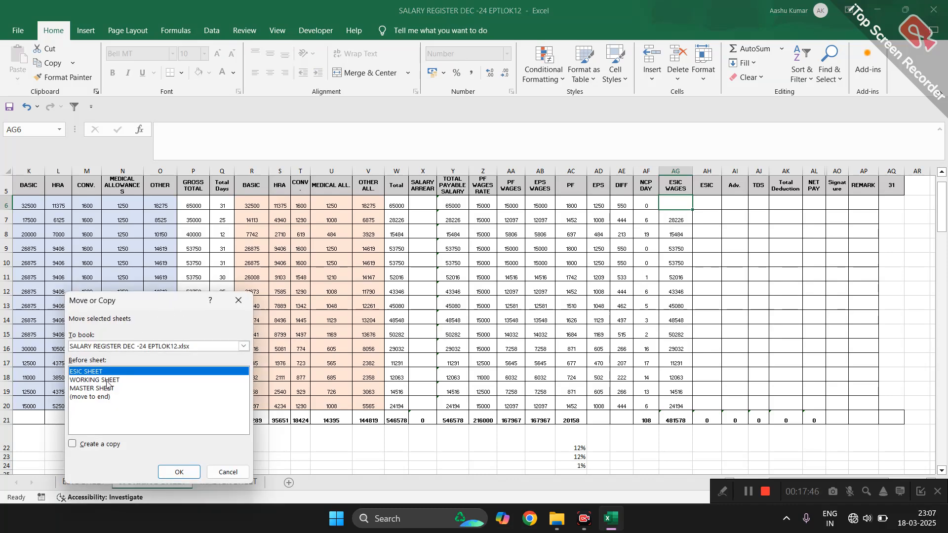
left_click(106, 381)
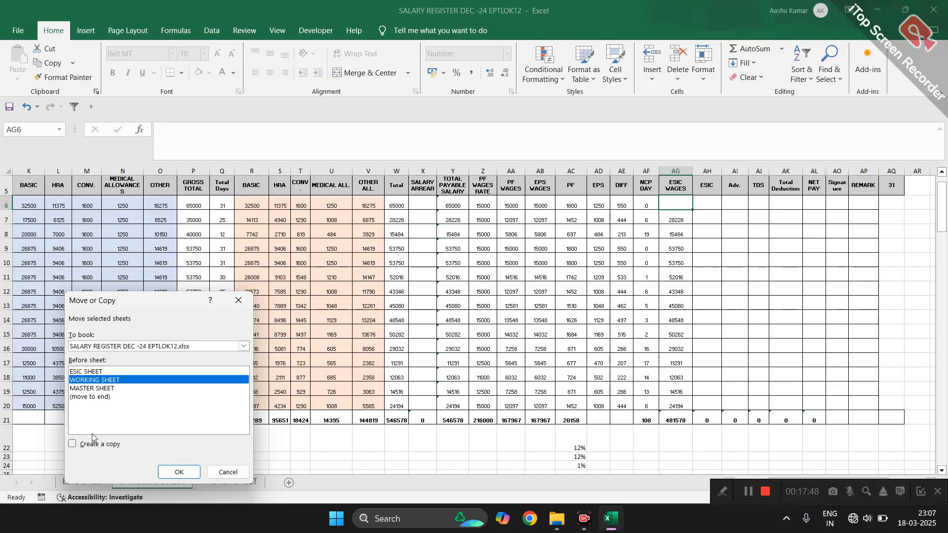
left_click(92, 447)
left_click(179, 472)
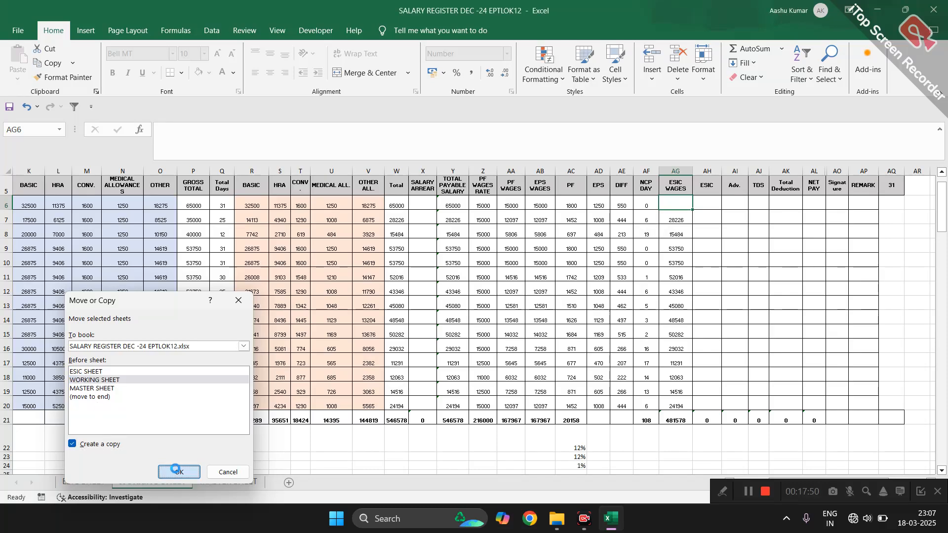
Step: Rename the copied worksheet as ESICSHEET
right_click(147, 488)
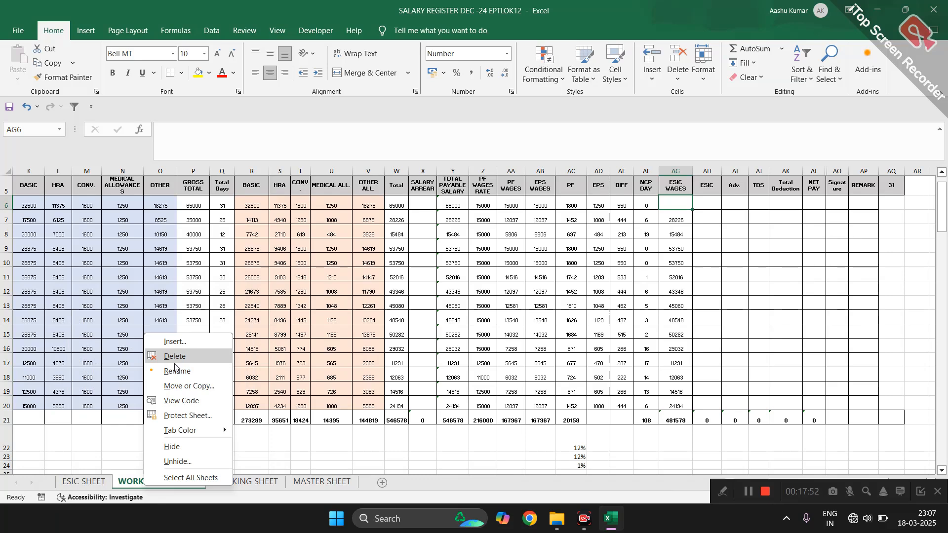
left_click(175, 371)
type("ESIC")
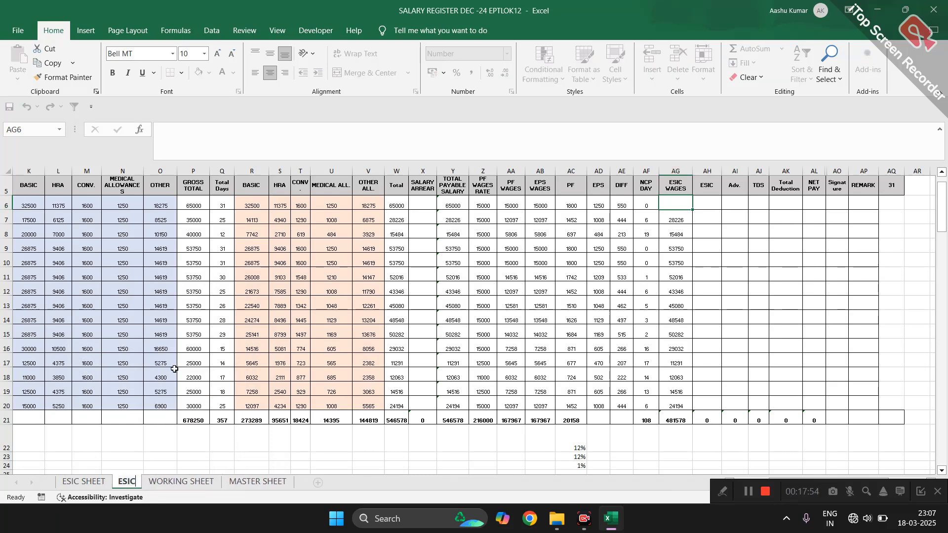
type("SHEET")
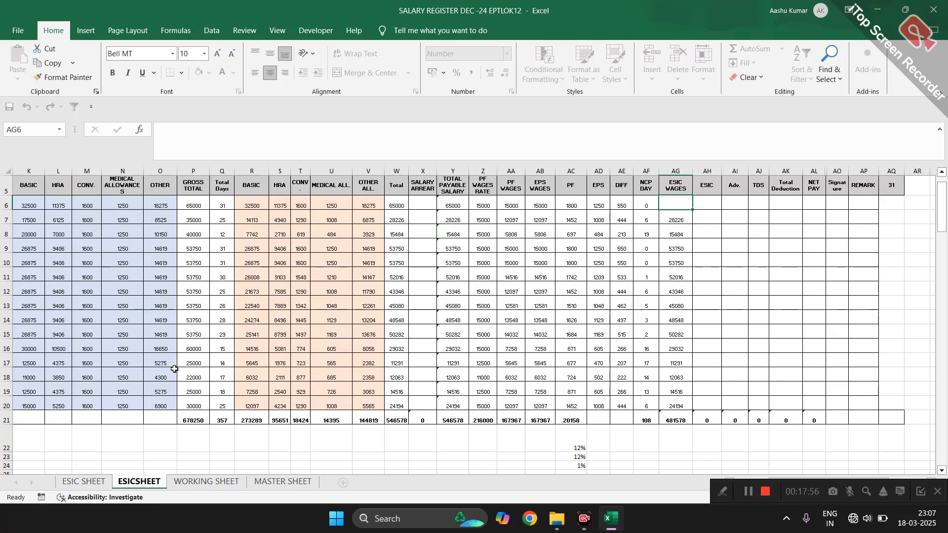
key("Return")
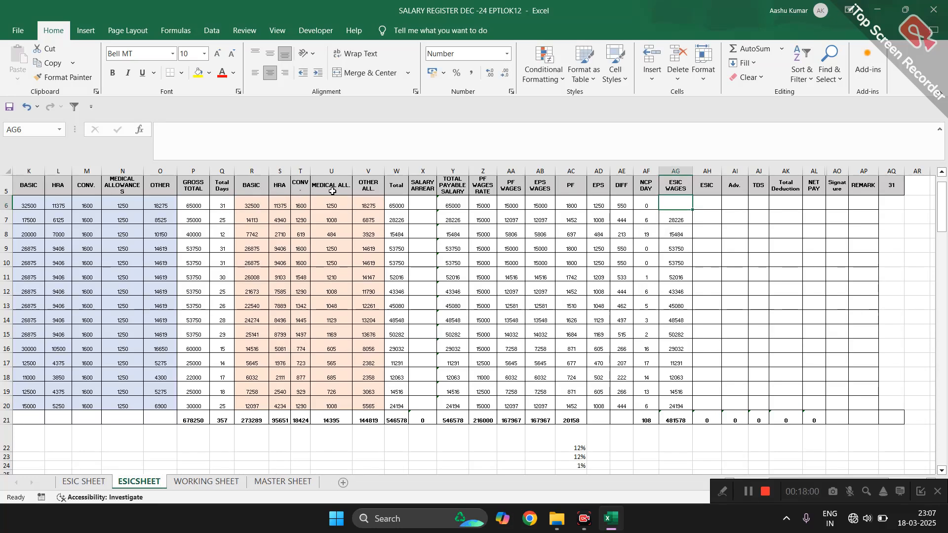
Step: Delete the first two employee rows, 6 and 7, from ESICSHEET
left_click(457, 205)
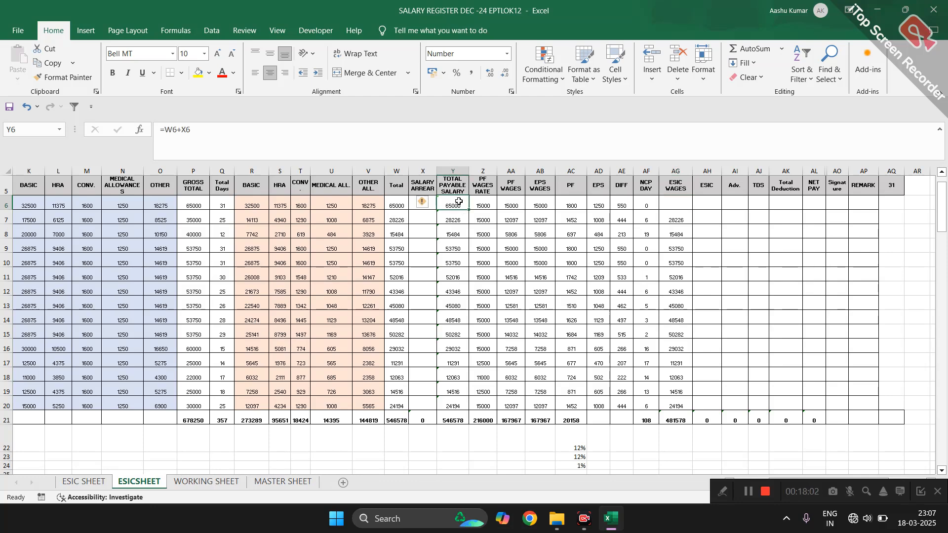
left_click_drag(457, 204, 459, 220)
key("shift+space")
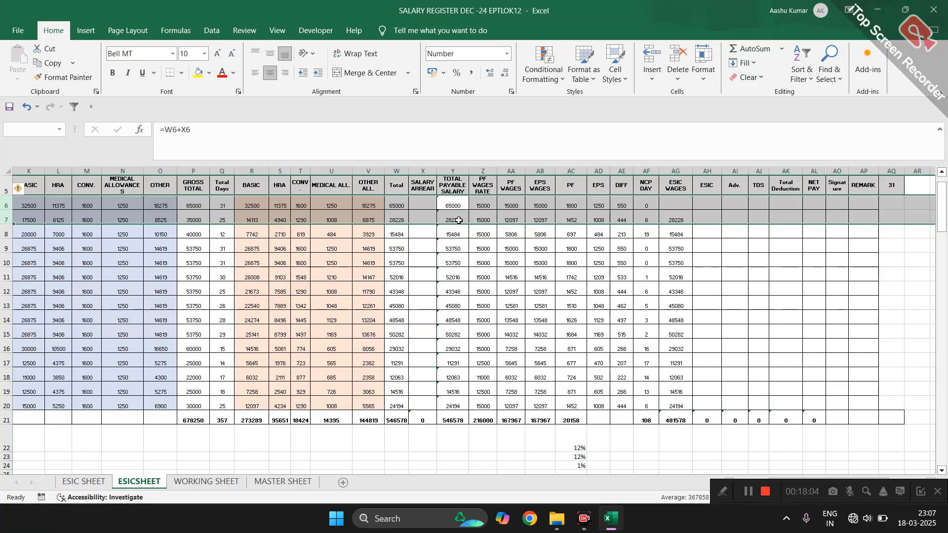
key("ctrl+minus")
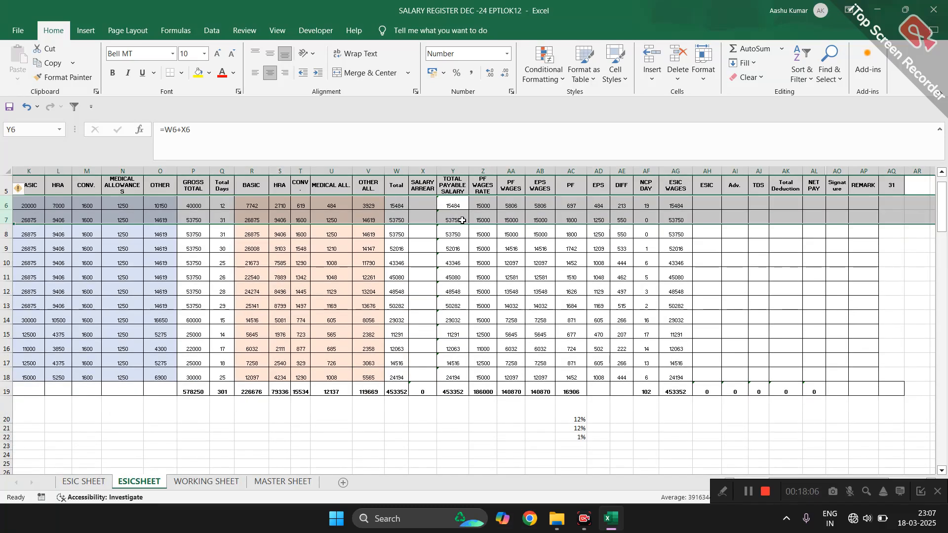
Step: Delete employee rows 7 to 14, the block with total payable salaries above 21000, from ESICSHEET
left_click(459, 222)
left_click_drag(458, 227, 460, 320)
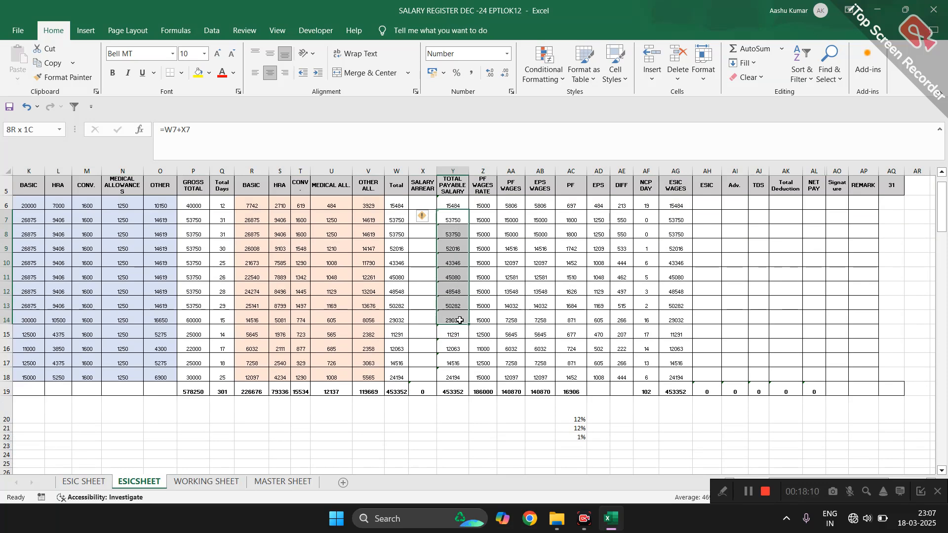
key("shift+space")
key("ctrl+minus")
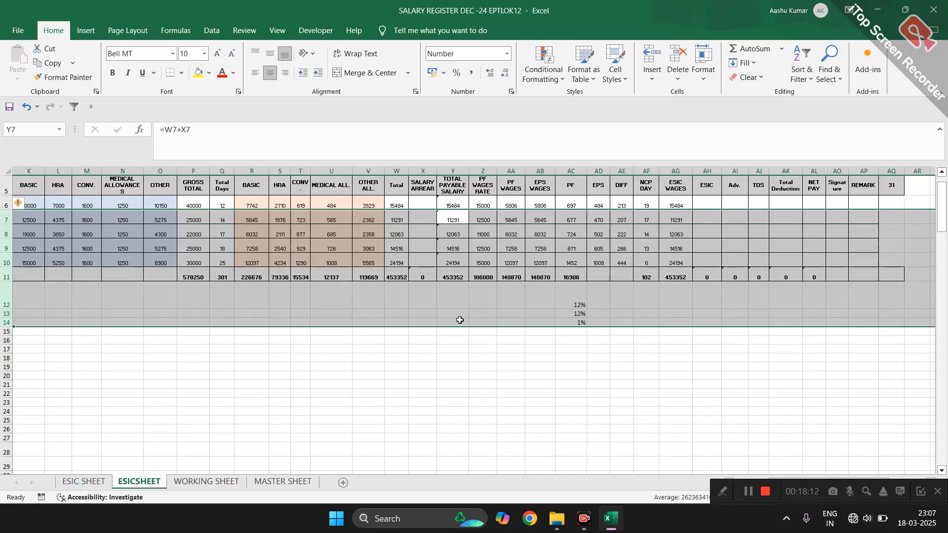
Step: Delete the last employee row, row 10, just above the totals in ESICSHEET
left_click(456, 263)
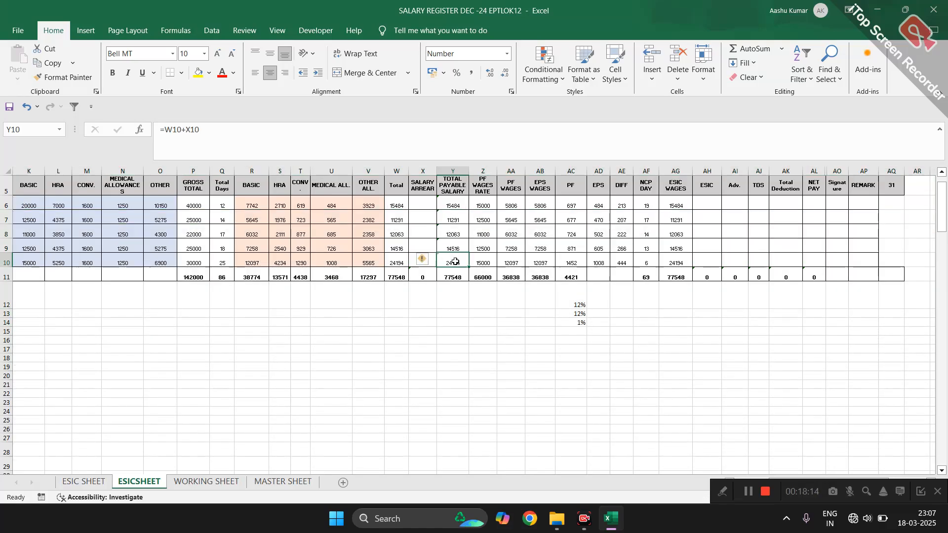
key("shift+space")
key("ctrl+minus")
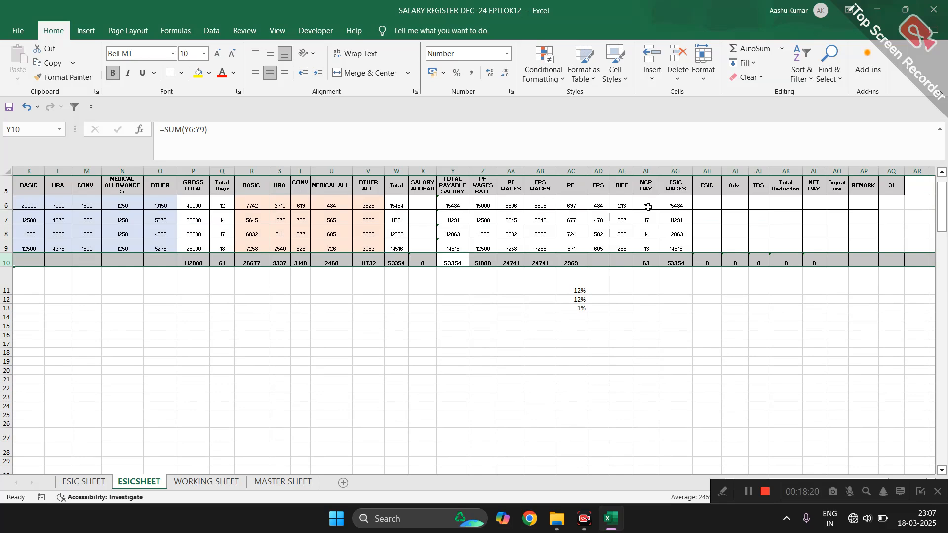
left_click(698, 202)
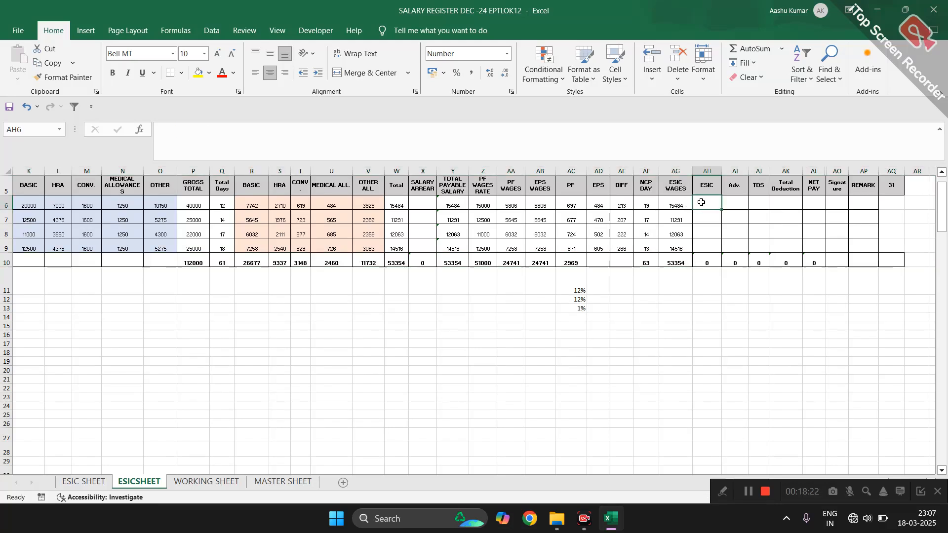
type("=")
key("Left")
key("Left")
key("Left")
key("Left")
key("Left")
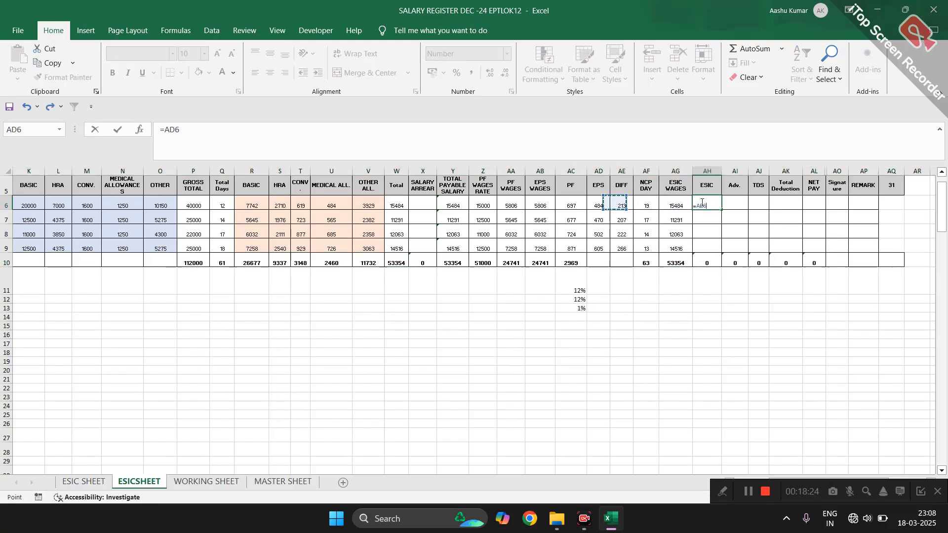
key("Escape")
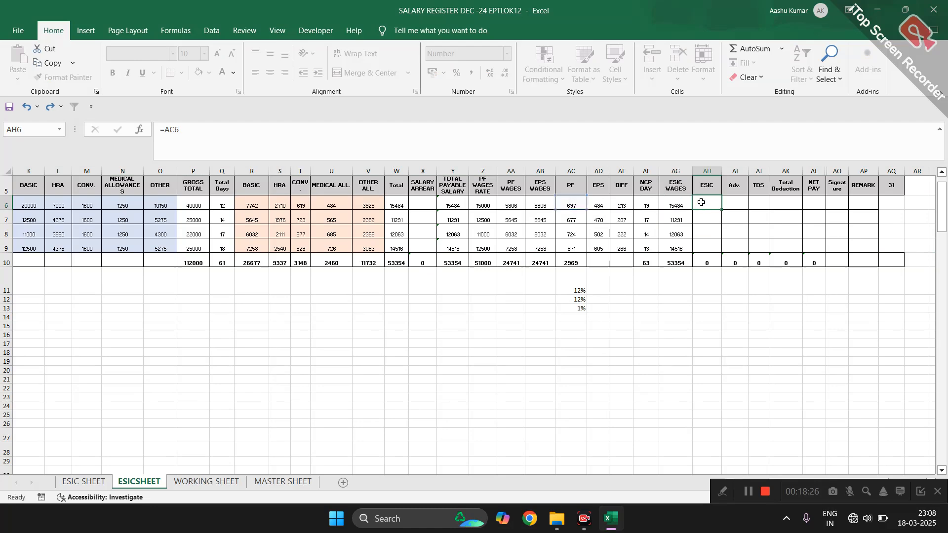
key("Left")
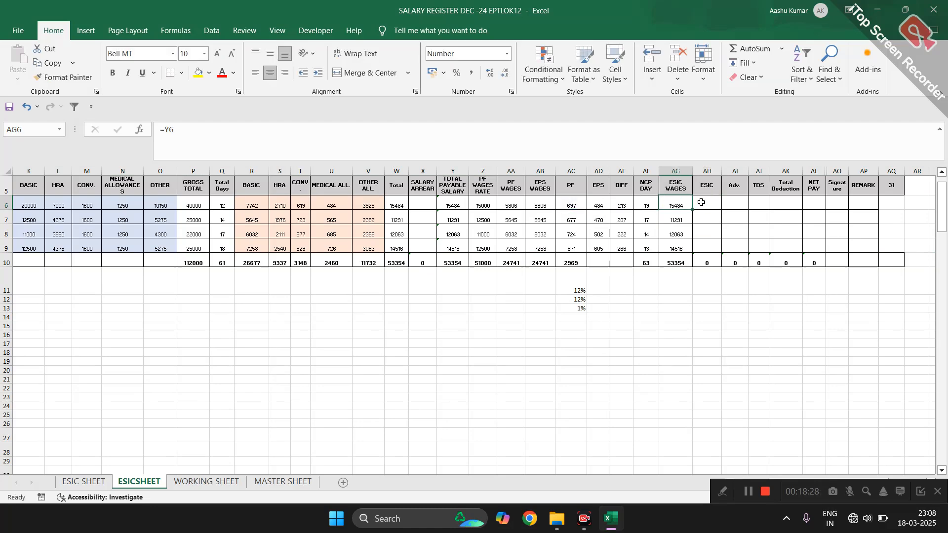
Step: Enter =ROUND(AG60.75%,0) as the ESIC contribution formula in AH6
left_click(703, 203)
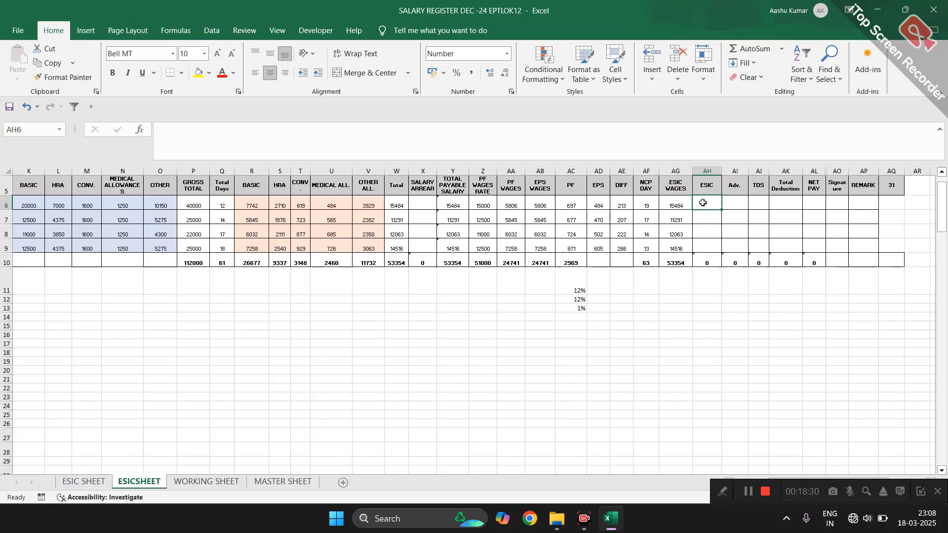
scroll(702, 203, "up", 2)
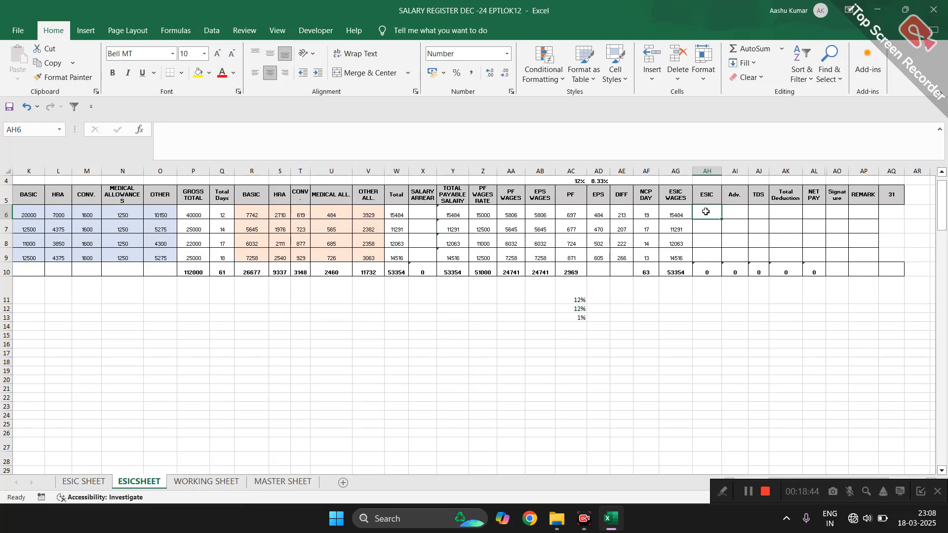
type("=ROUND(")
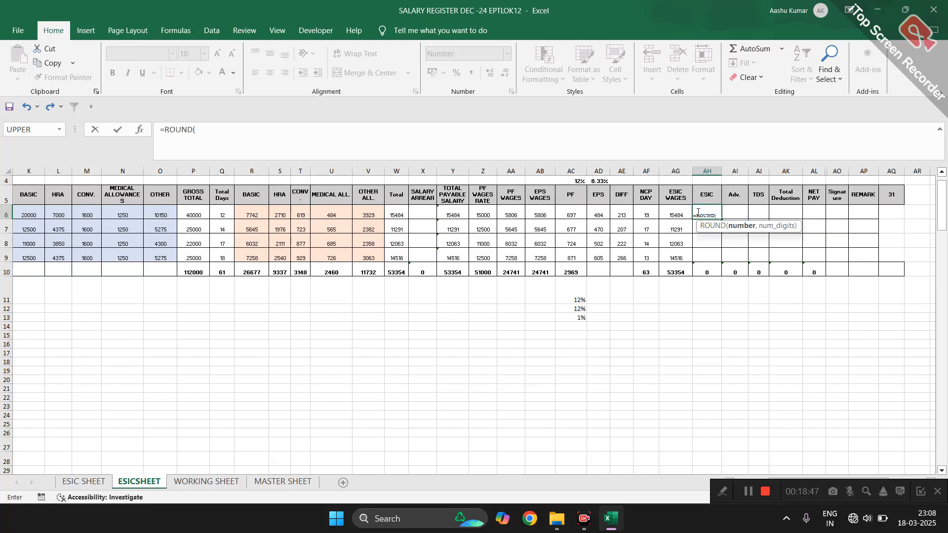
left_click(668, 215)
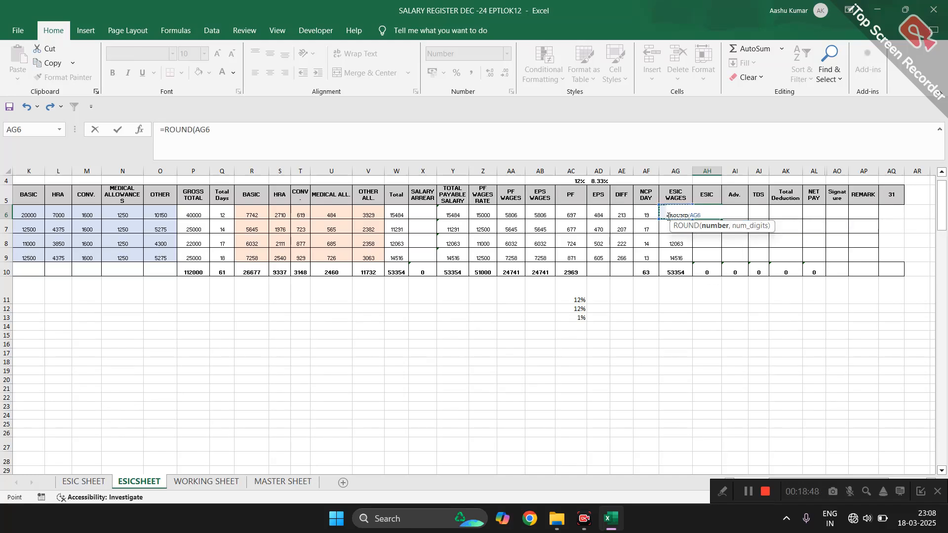
type("0.75%,")
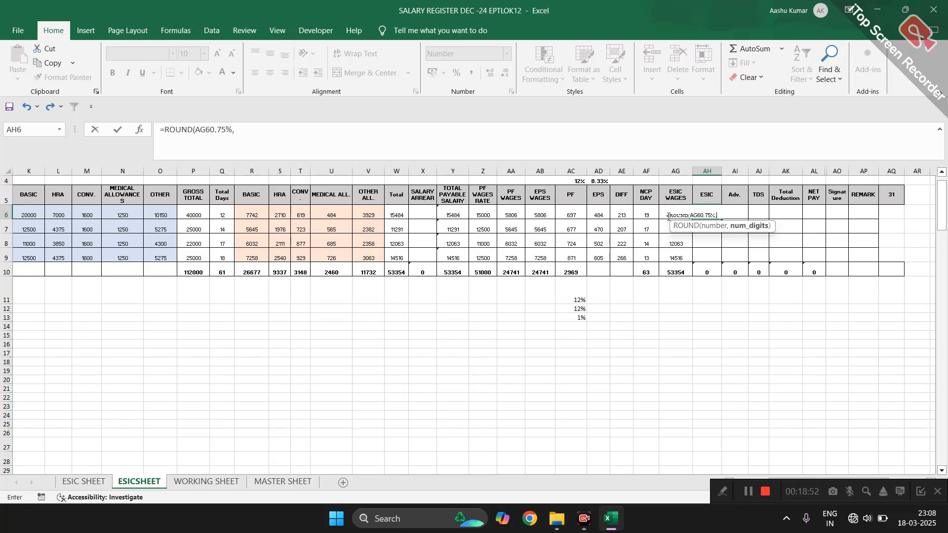
type("0")
key("Return")
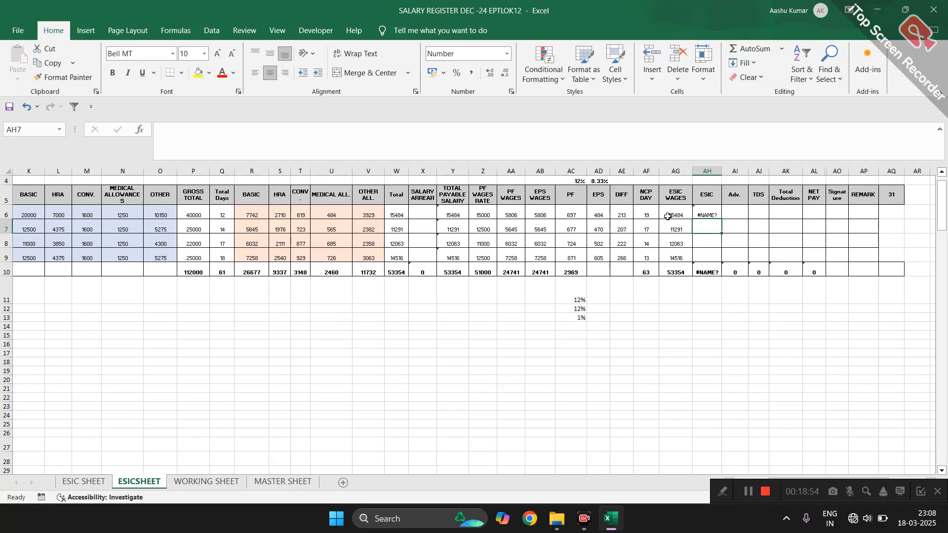
Step: Correct the ESIC formula in AH6 to =ROUND(AG6*0.75%,0), multiplying the ESIC wages by the rate
left_click(709, 211)
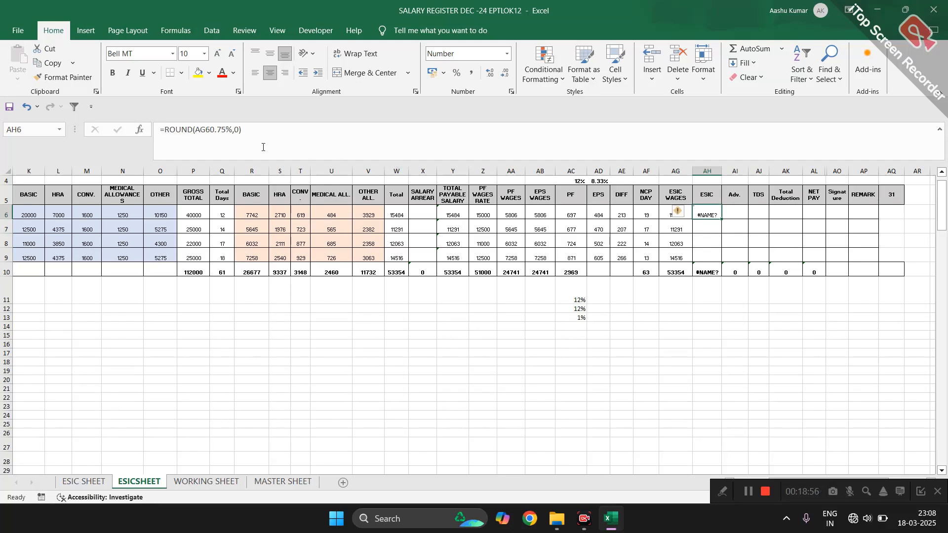
left_click(209, 131)
type("*")
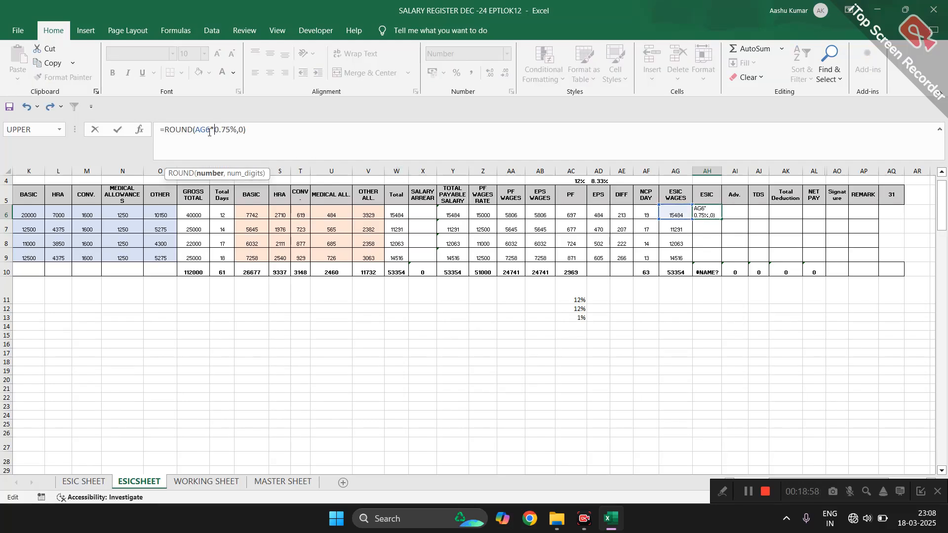
key("Return")
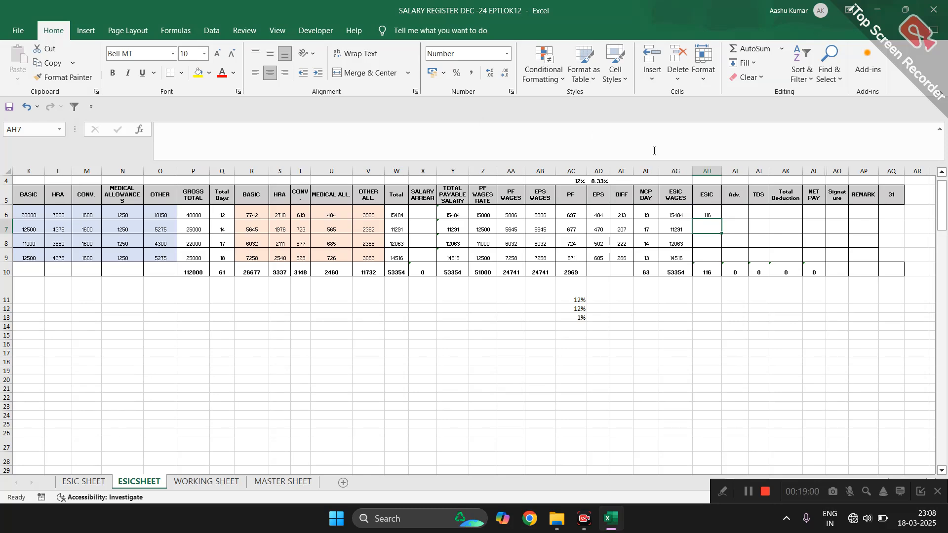
double_click(707, 215)
key("ctrl+Return")
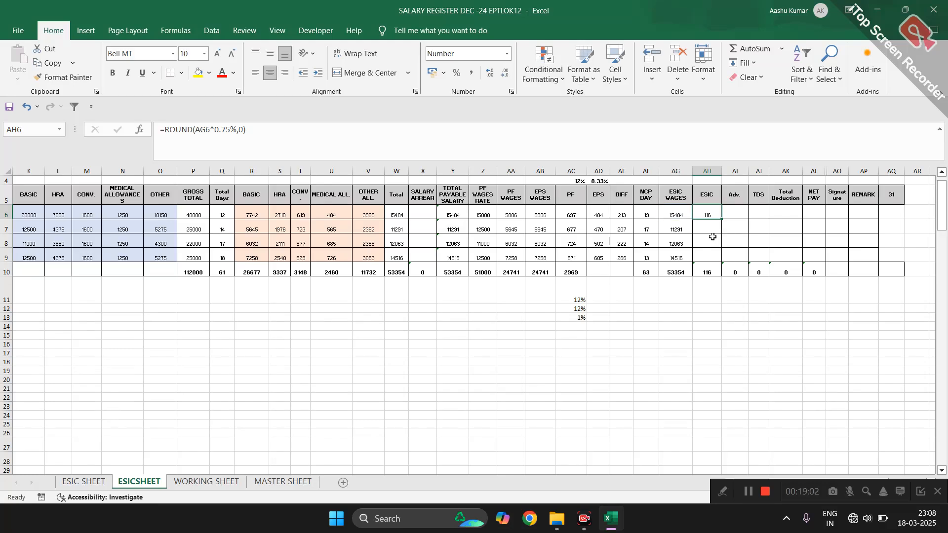
Step: Fill the ESIC contribution formula from AH6 down through AH9 in ESICSHEET
double_click(722, 219)
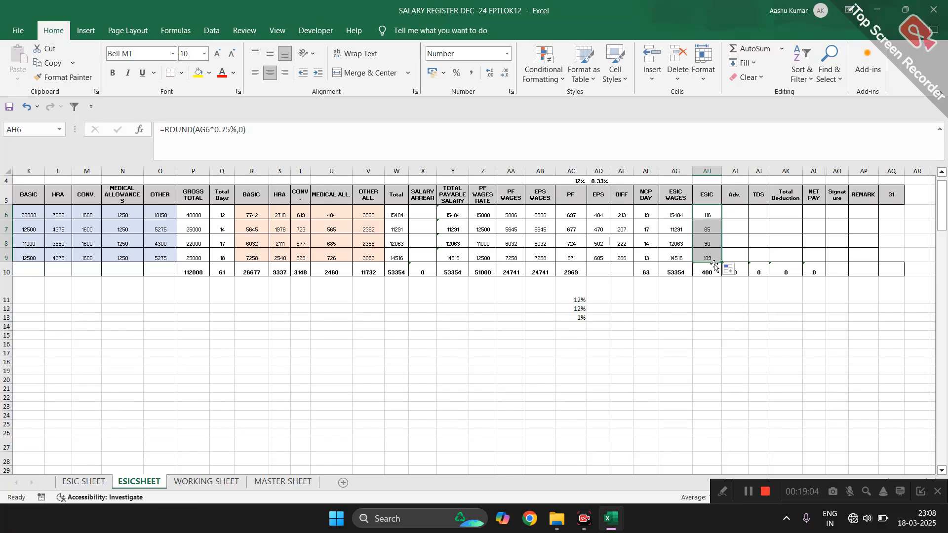
left_click(739, 211)
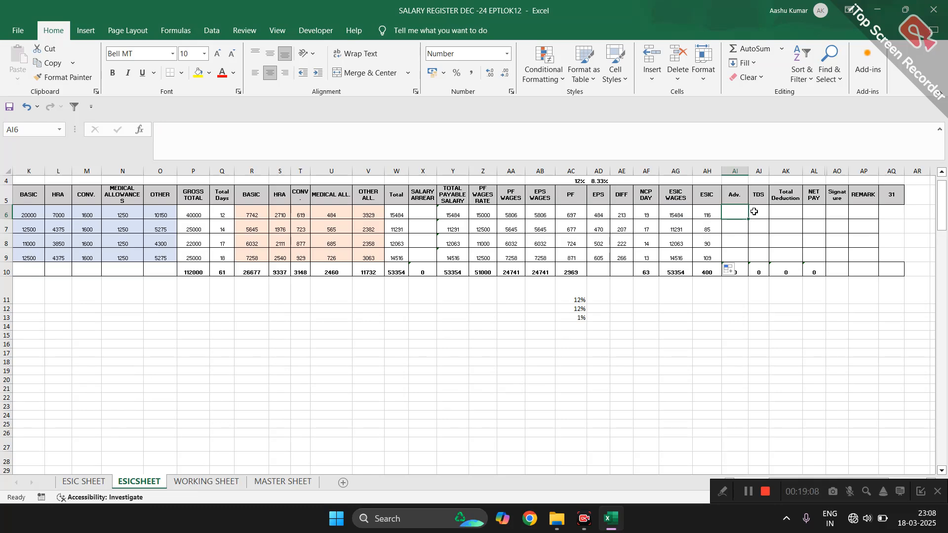
left_click(757, 211)
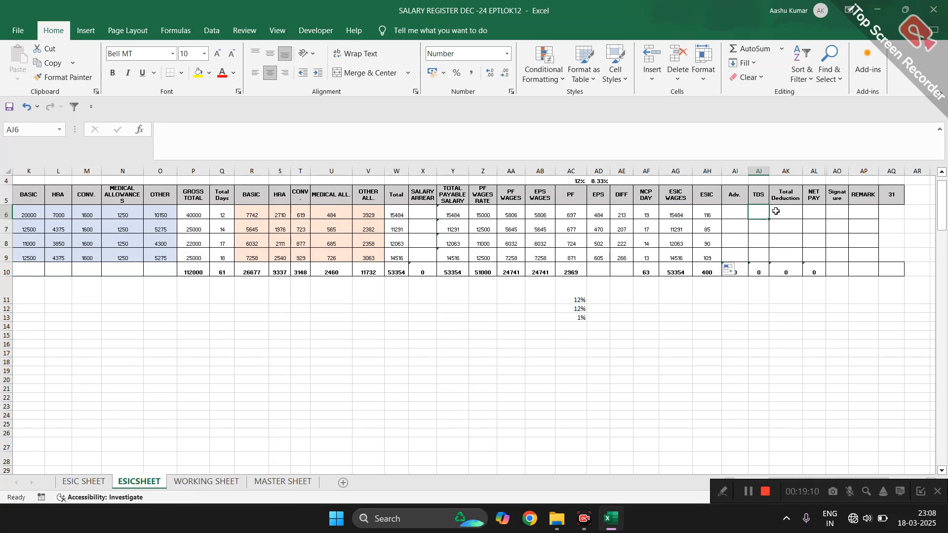
left_click(776, 211)
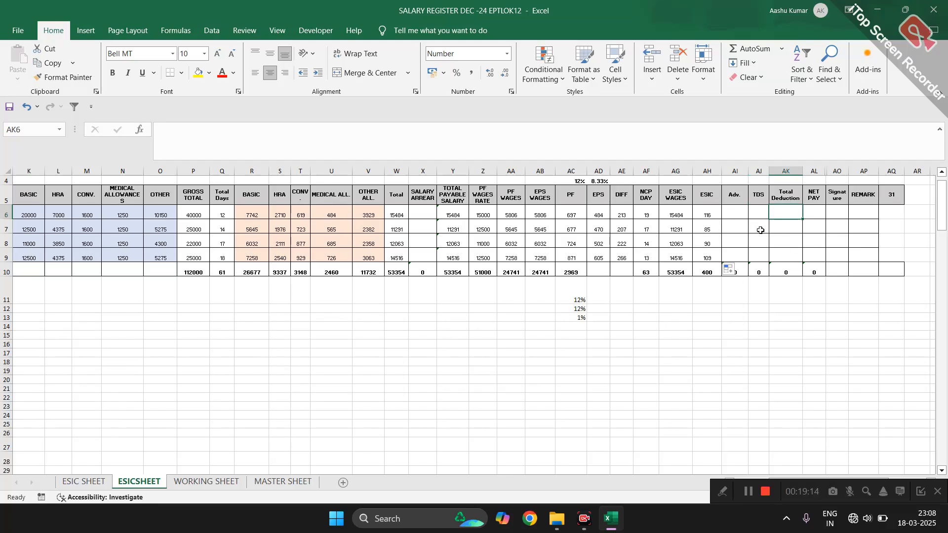
left_click(732, 225)
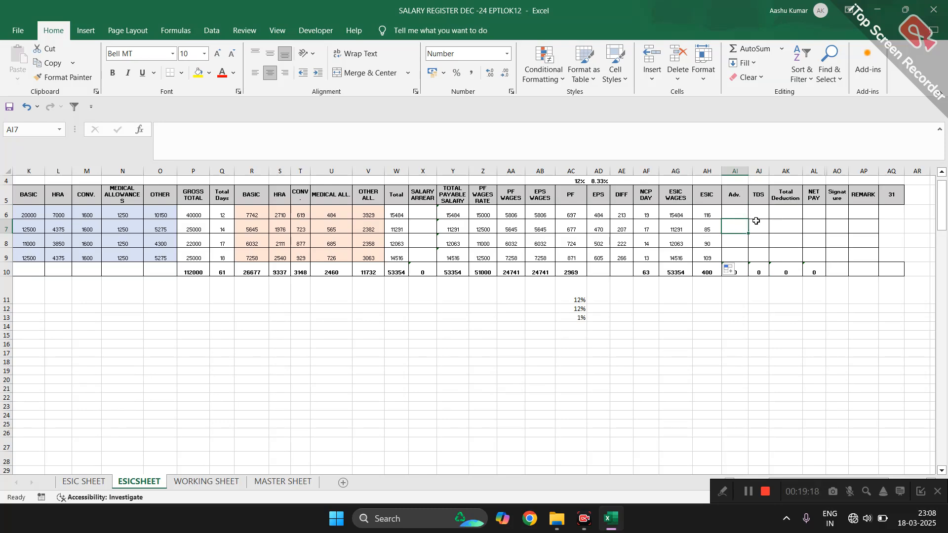
left_click(757, 223)
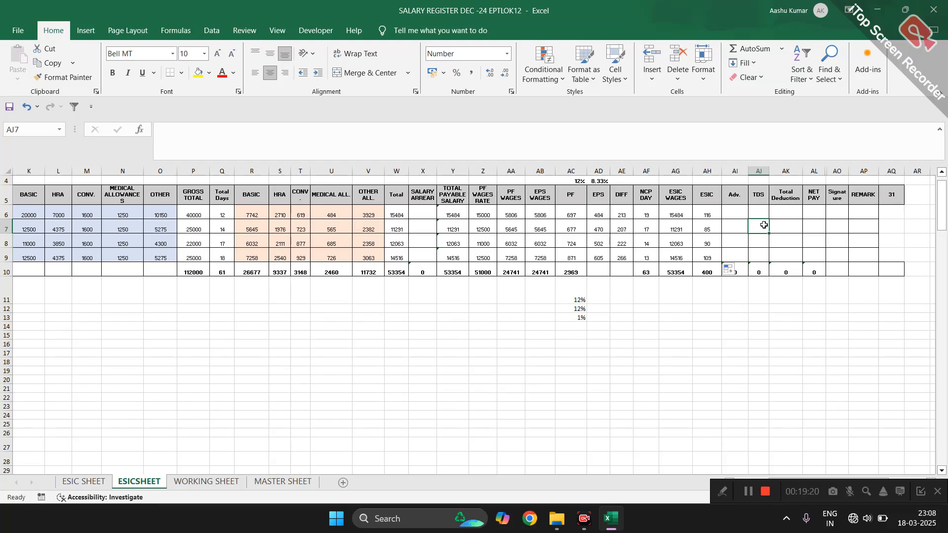
left_click(785, 225)
Step: Enter the Total Deduction formula +AC6+AH6+AI6+AJ6 in AK6, adding PF, ESIC, advance and TDS
left_click(787, 209)
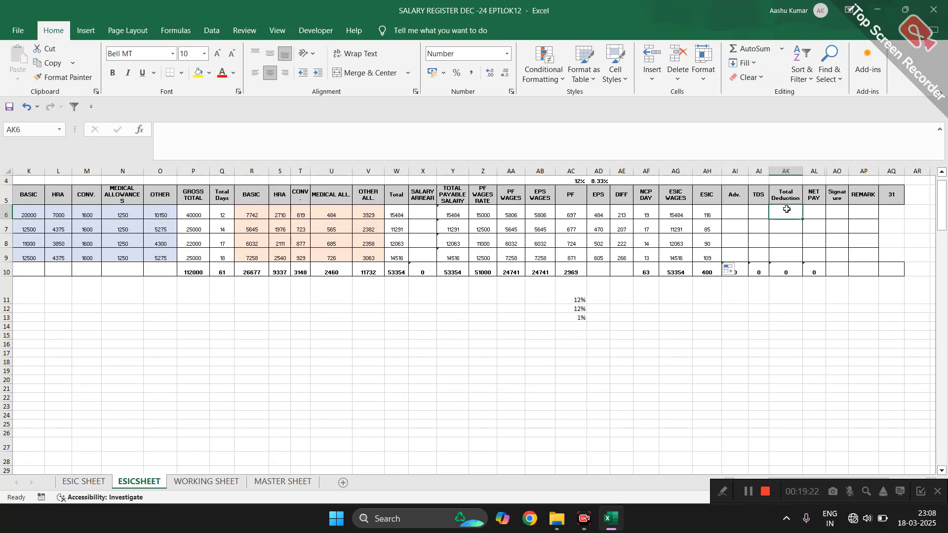
type("+")
key("Left")
key("Left")
key("Left")
key("Left")
key("Left")
key("Left")
key("Left")
key("Left")
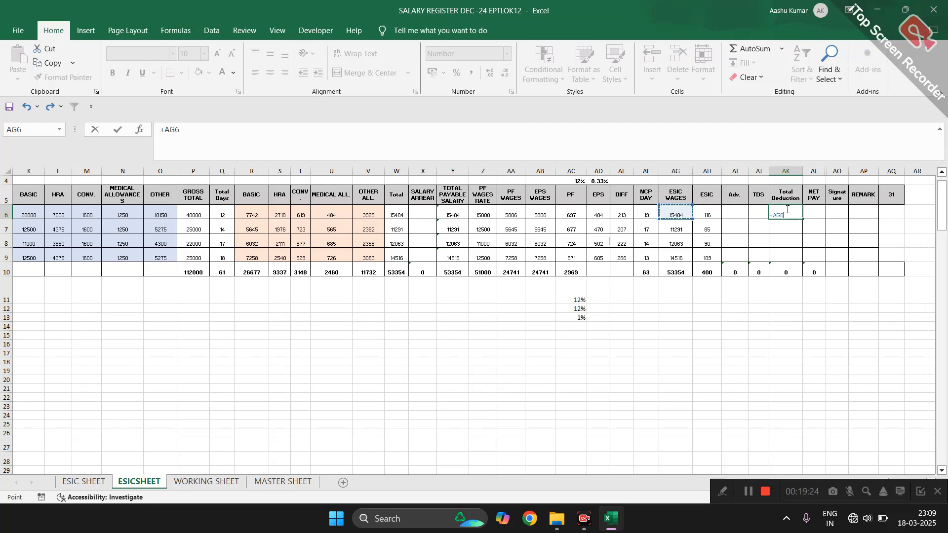
type("+")
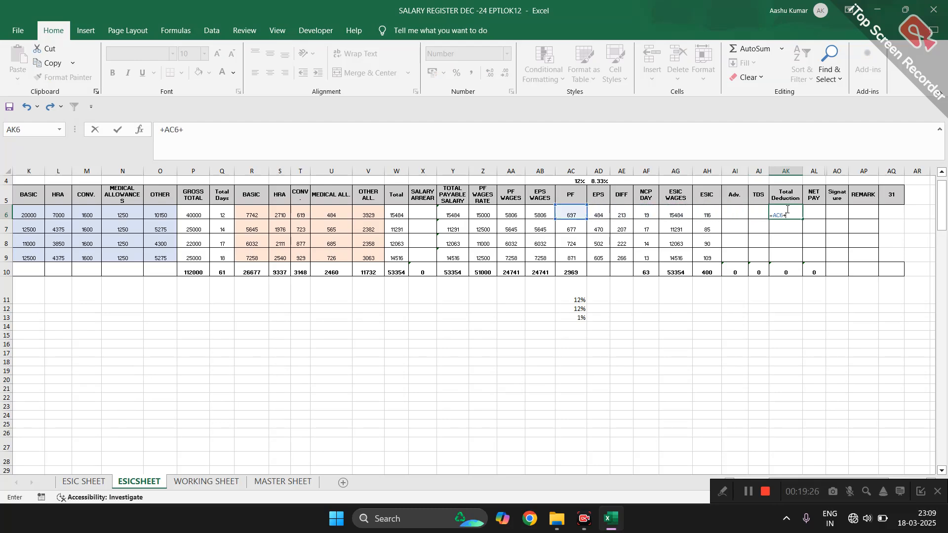
key("Left")
key("Left")
key("Left")
key("Left")
key("Right")
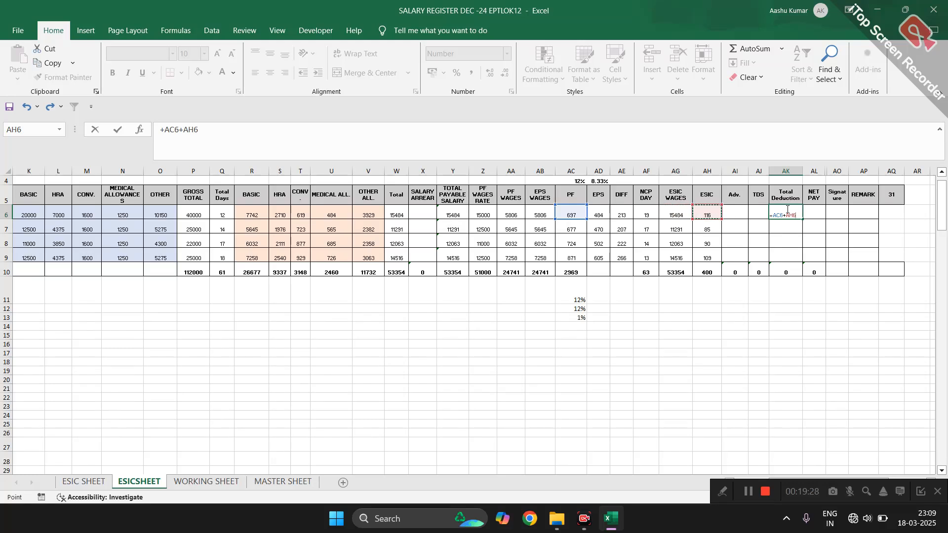
type("+")
key("Left")
key("Left")
key("Left")
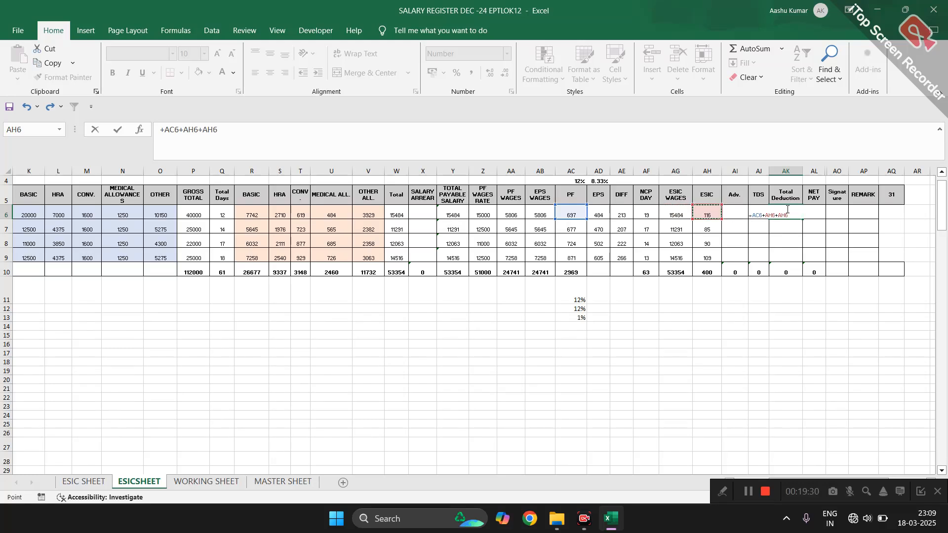
key("Right")
type("+")
key("Left")
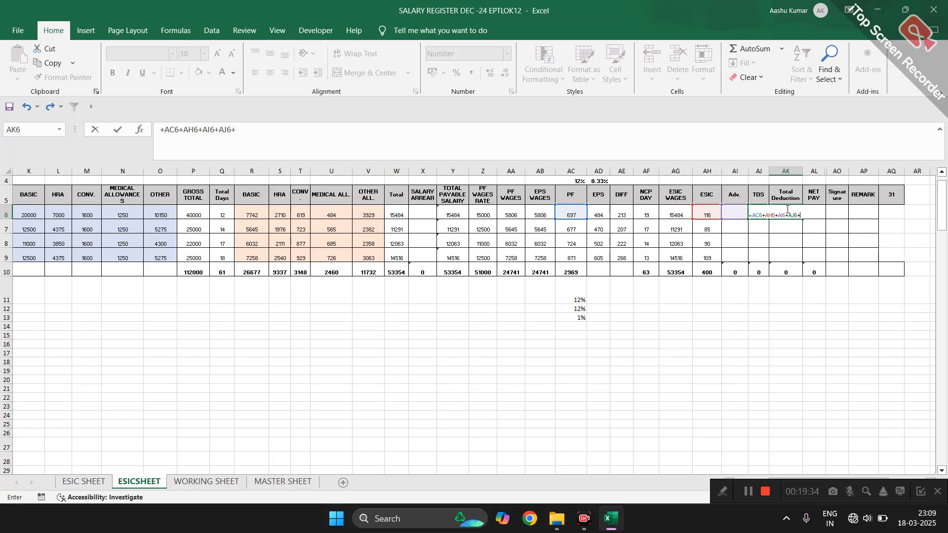
key("Return")
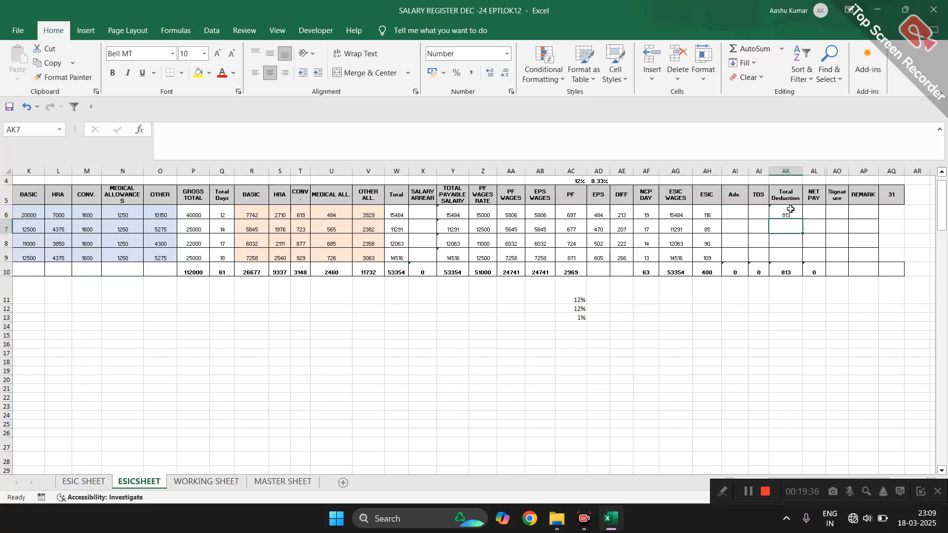
Step: Check the cell references in AK6's Total Deduction formula and fill it down through AK9
double_click(787, 215)
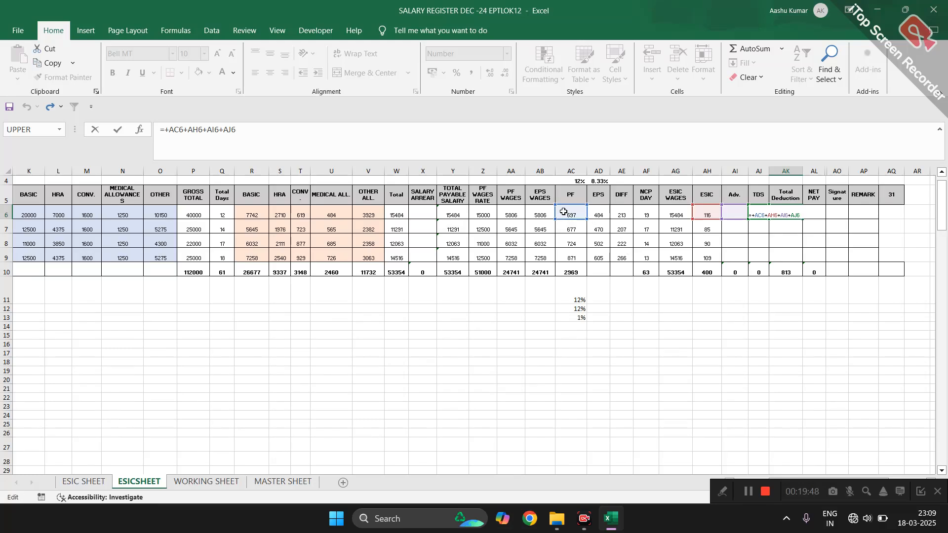
key("ctrl+Return")
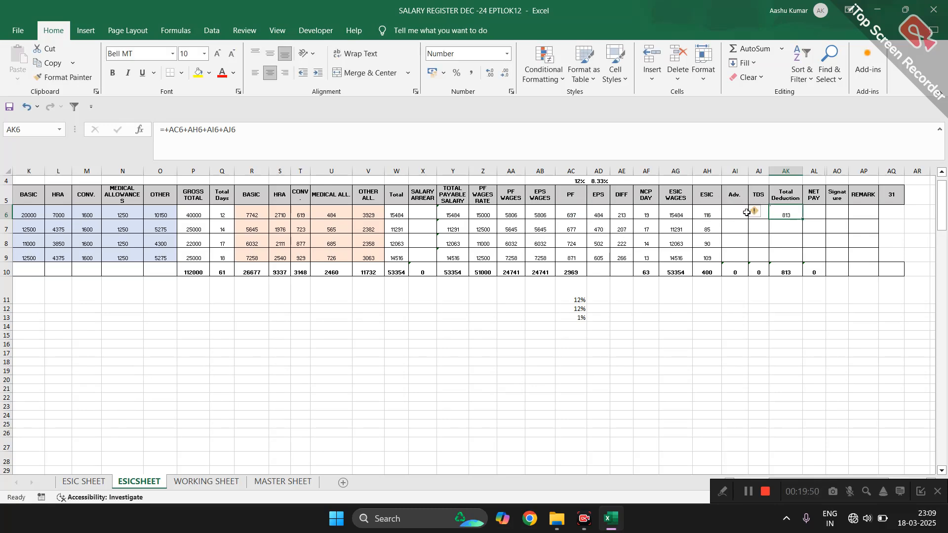
double_click(792, 220)
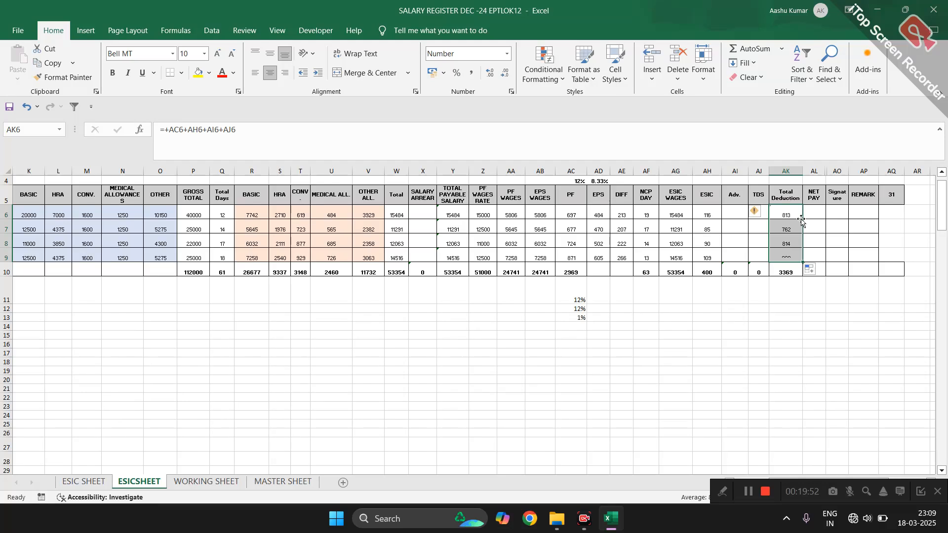
Step: Enter =Y6-AK6 as the net pay formula in AL6 and fill it down through AL9
left_click(810, 211)
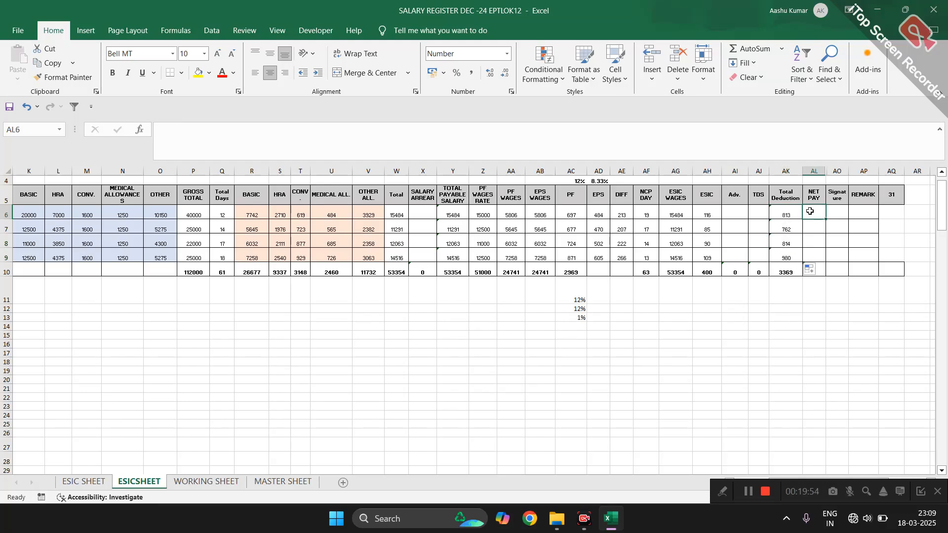
type("=")
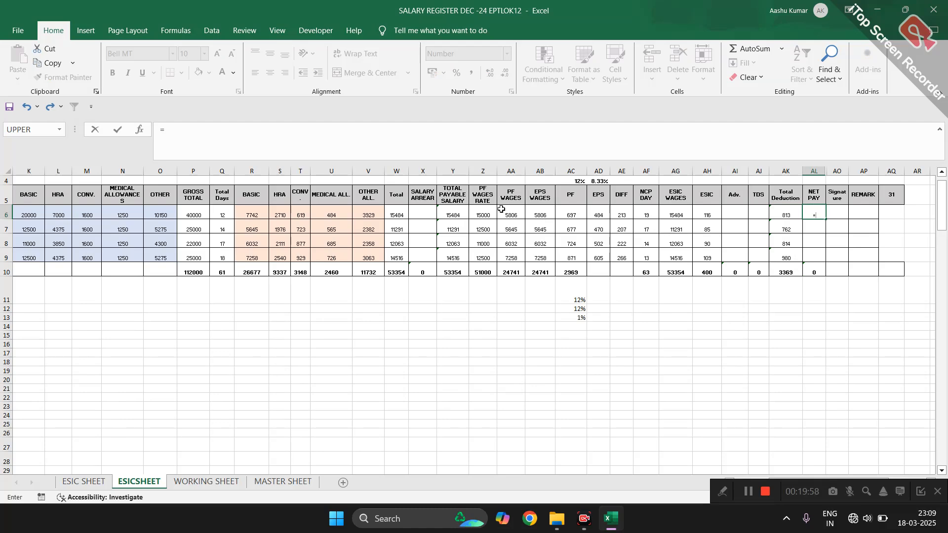
left_click(458, 214)
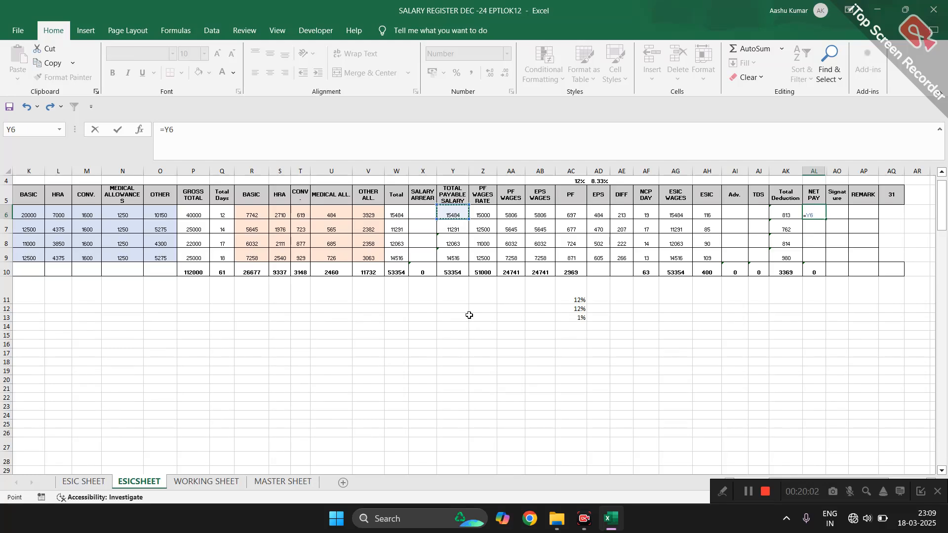
type("-")
left_click(781, 218)
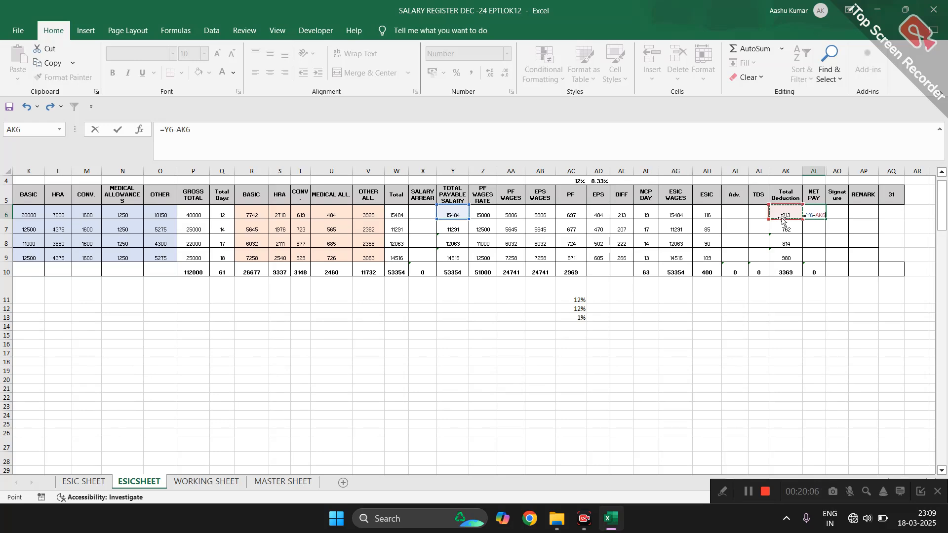
key("Return")
left_click(817, 215)
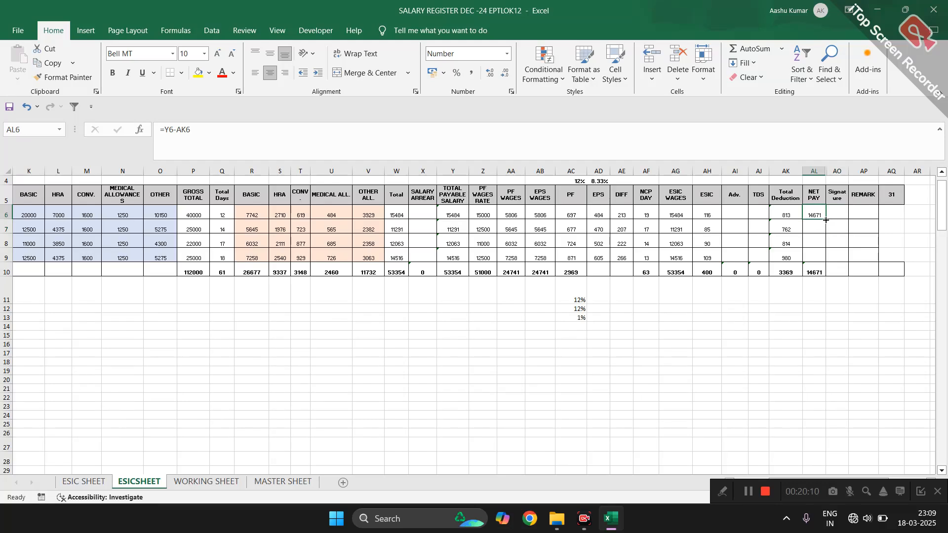
left_click_drag(826, 220, 822, 261)
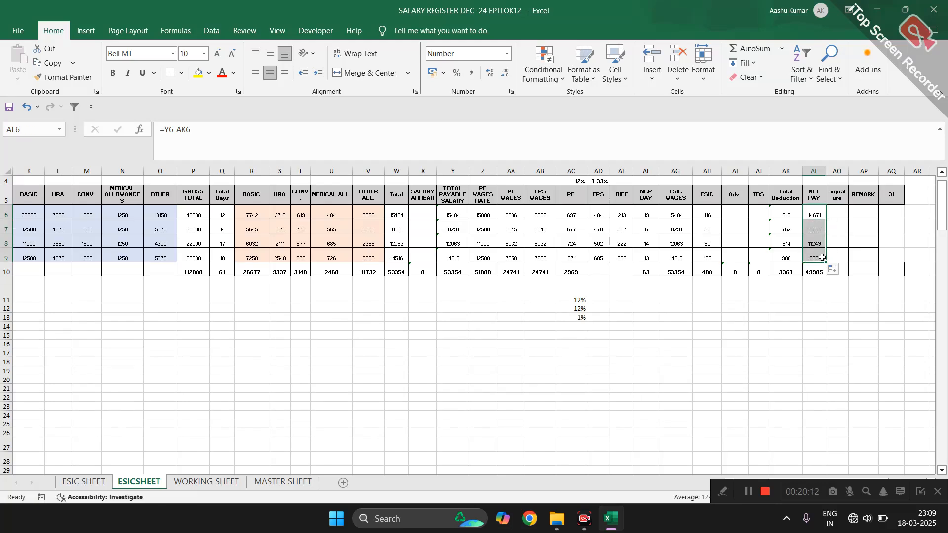
Step: Examine the month-days cell AQ5 and how the basic earning formula in R6 refers to it
left_click(814, 216)
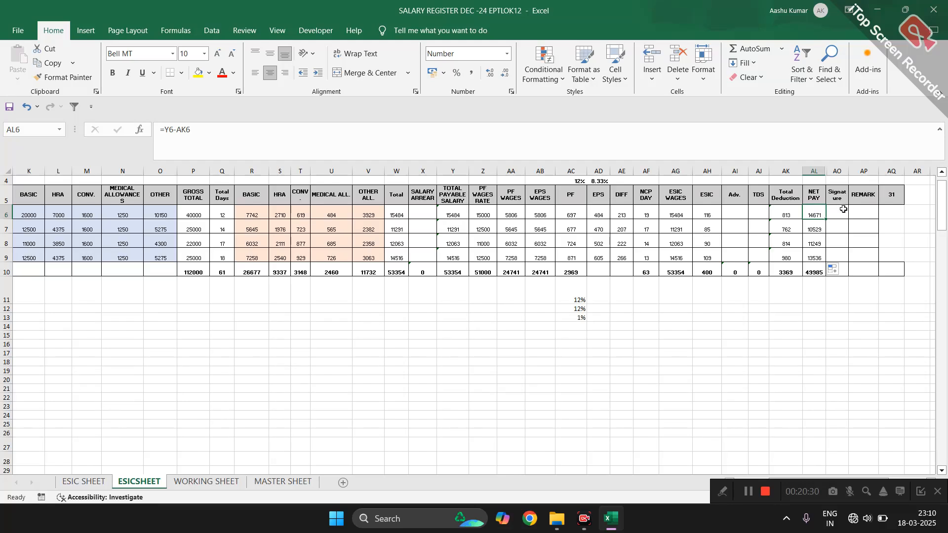
left_click(833, 210)
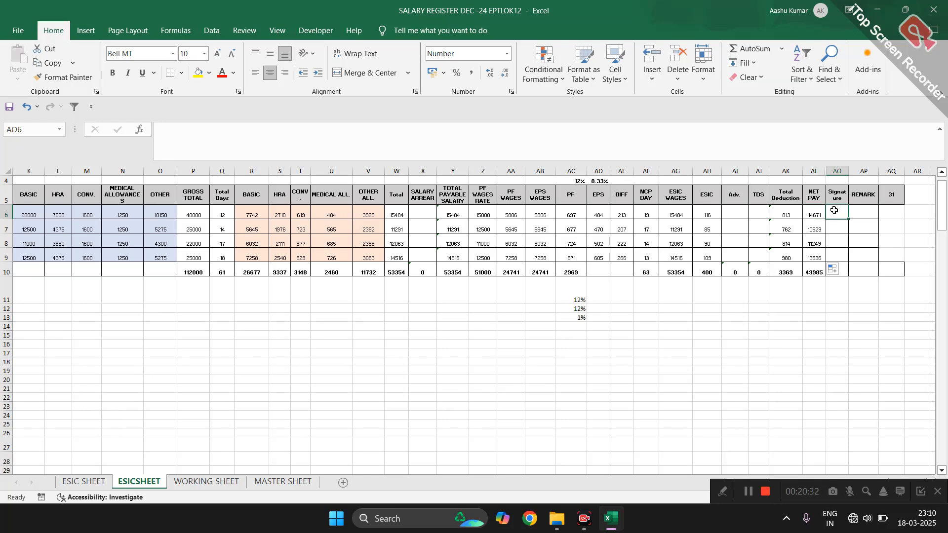
left_click(864, 210)
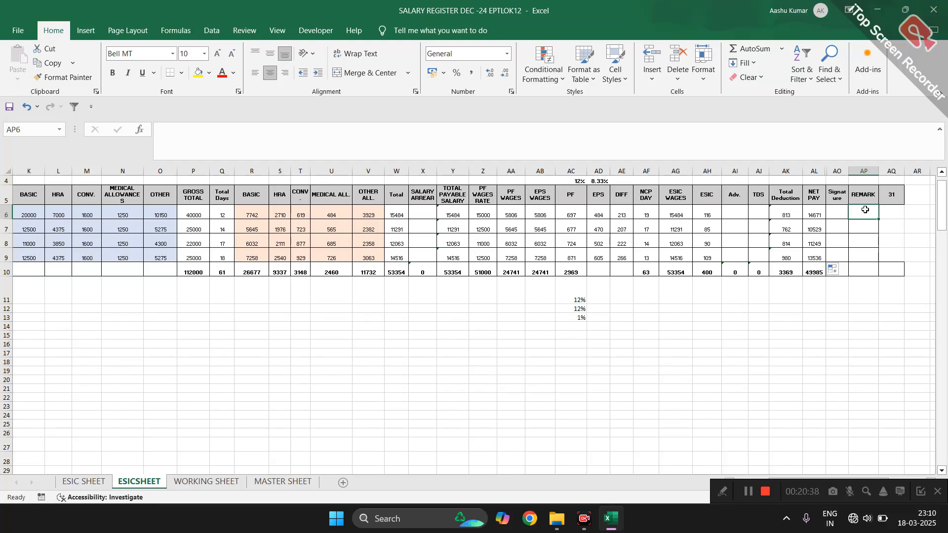
left_click(886, 195)
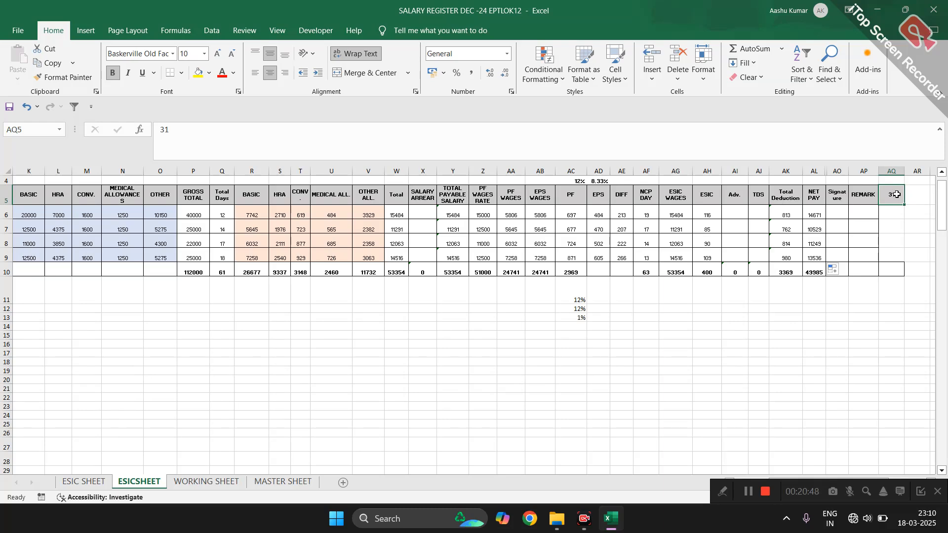
left_click(479, 214)
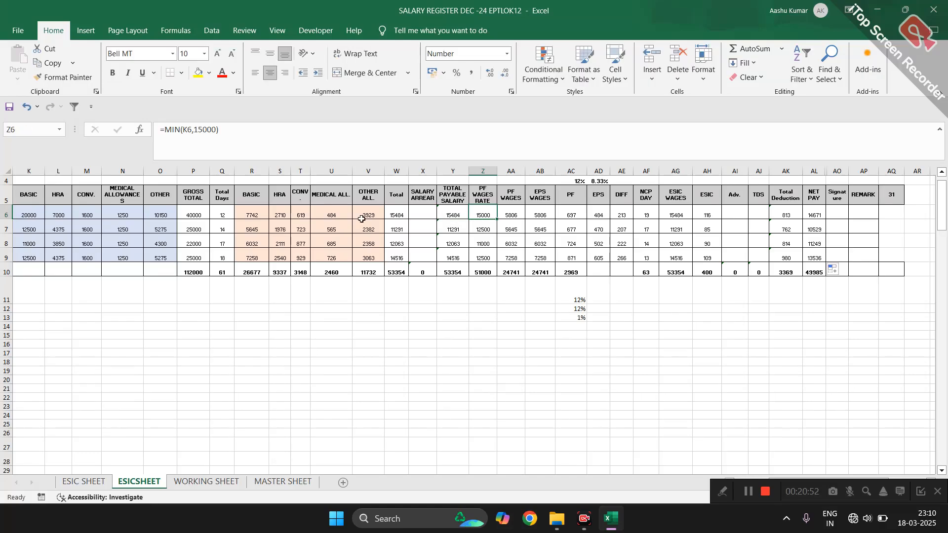
scroll(261, 219, "up", 1)
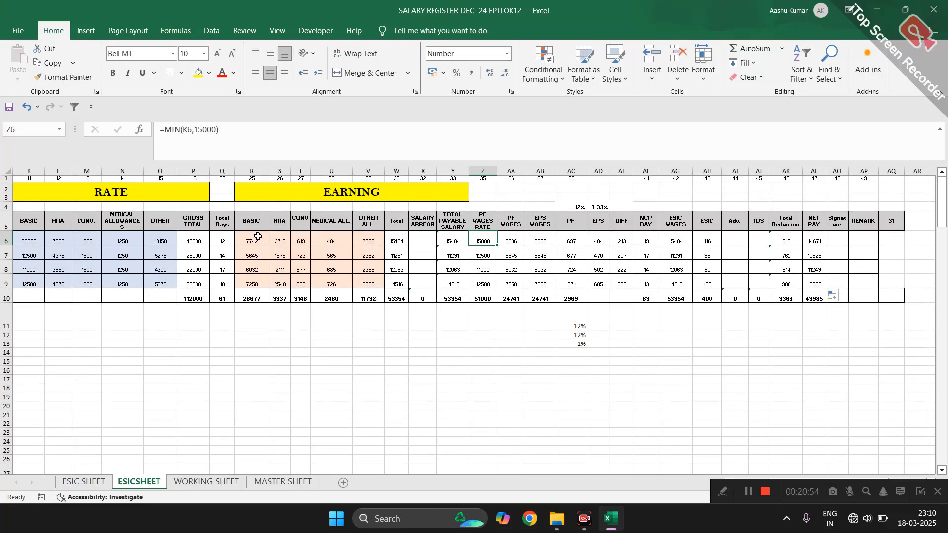
left_click(258, 237)
double_click(257, 238)
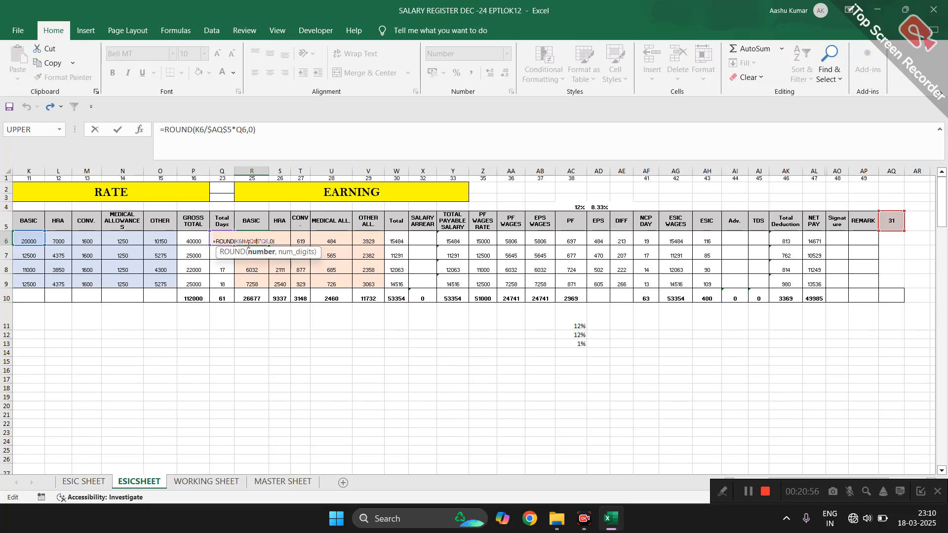
key("Escape")
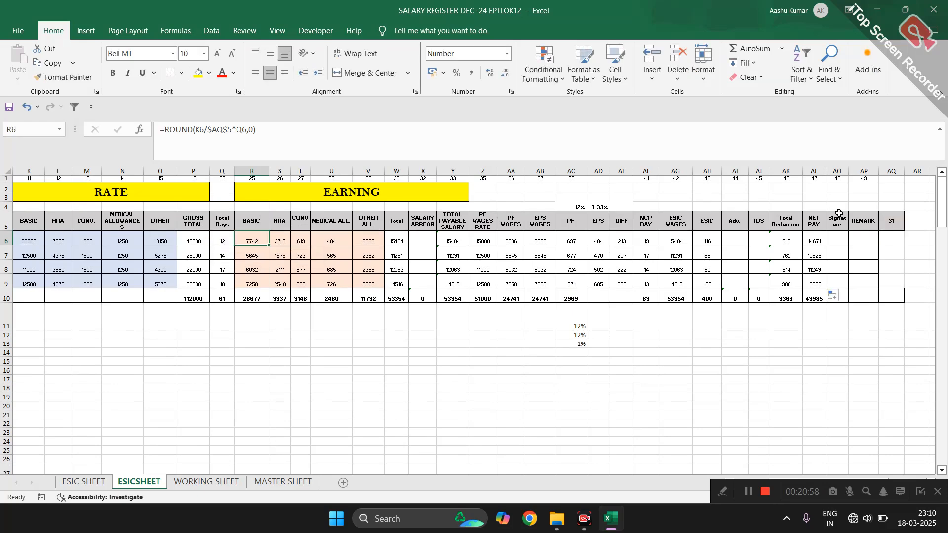
Step: Set the number of days in the month in AQ5 of ESICSHEET to 28
left_click(890, 221)
type("28")
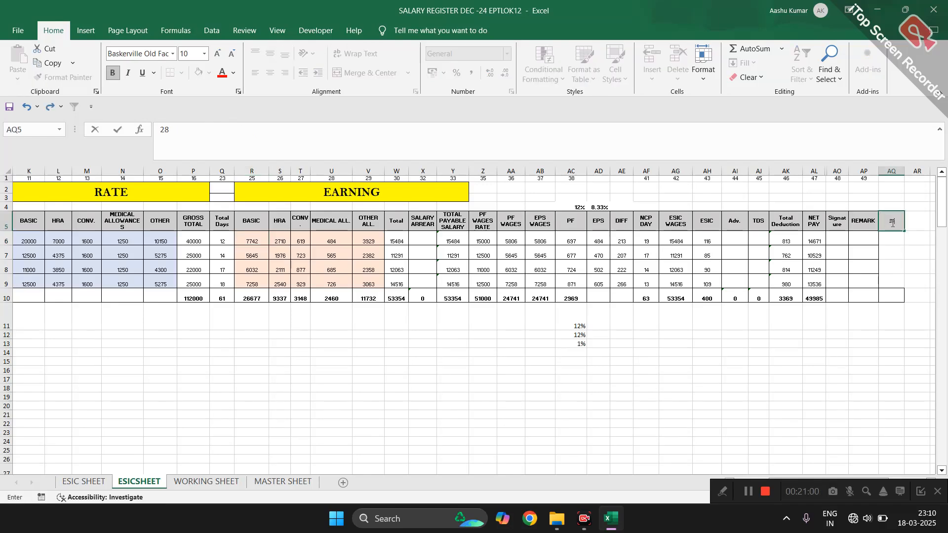
key("Return")
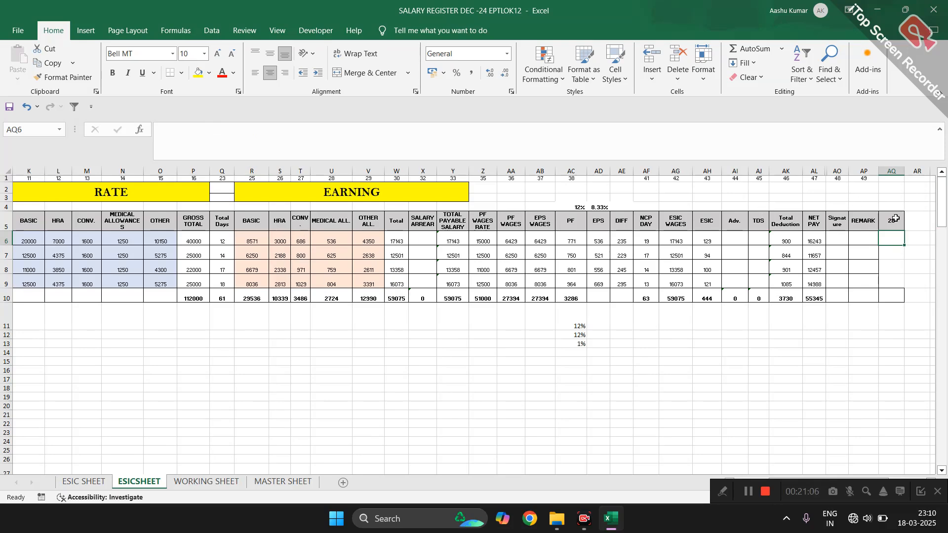
scroll(599, 275, "left", 2)
scroll(599, 275, "right", 2)
Step: Open WORKING SHEET and review its employee details and title rows from the first column
left_click(190, 481)
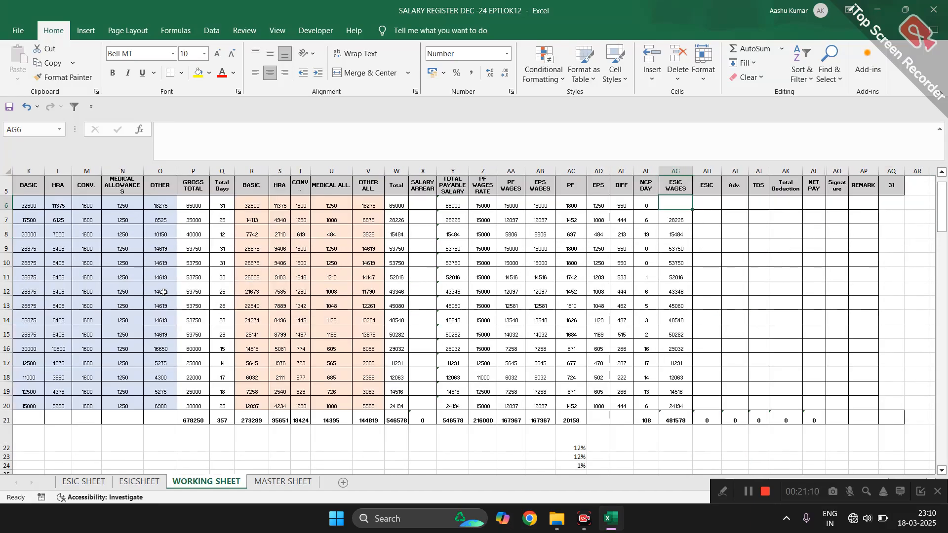
scroll(163, 270, "left", 5)
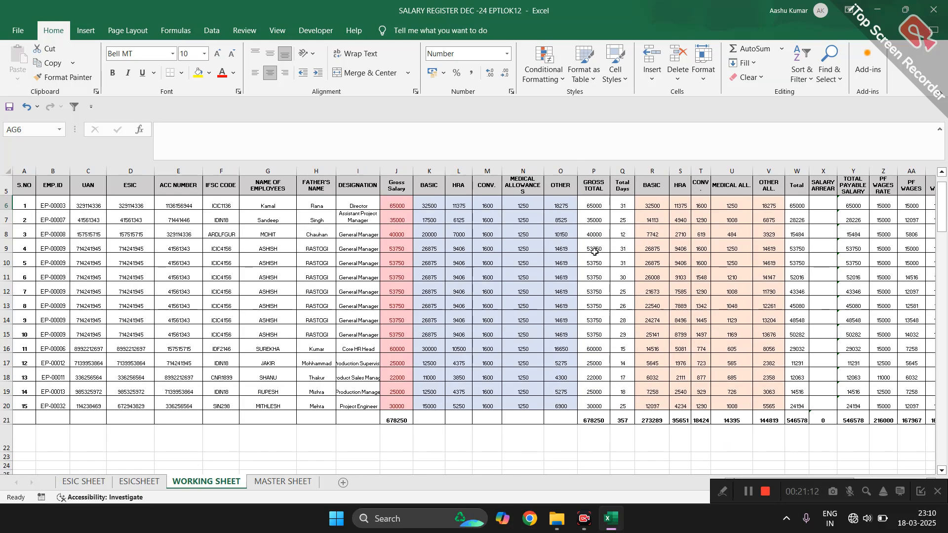
scroll(594, 252, "up", 2)
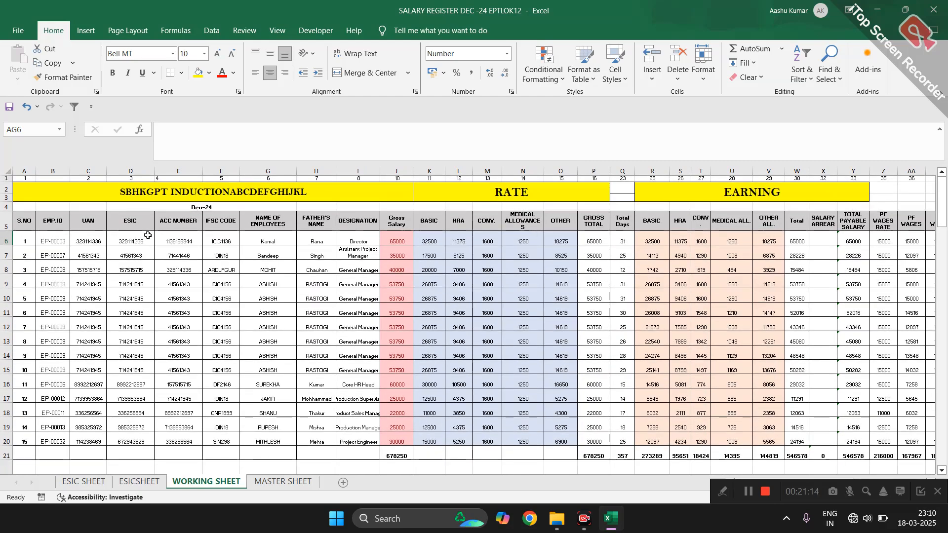
Step: Review the WORKING SHEET columns from employee details and rates through earnings, PF, ESIC wages and net pay
scroll(479, 238, "right", 2)
scroll(479, 237, "right", 1)
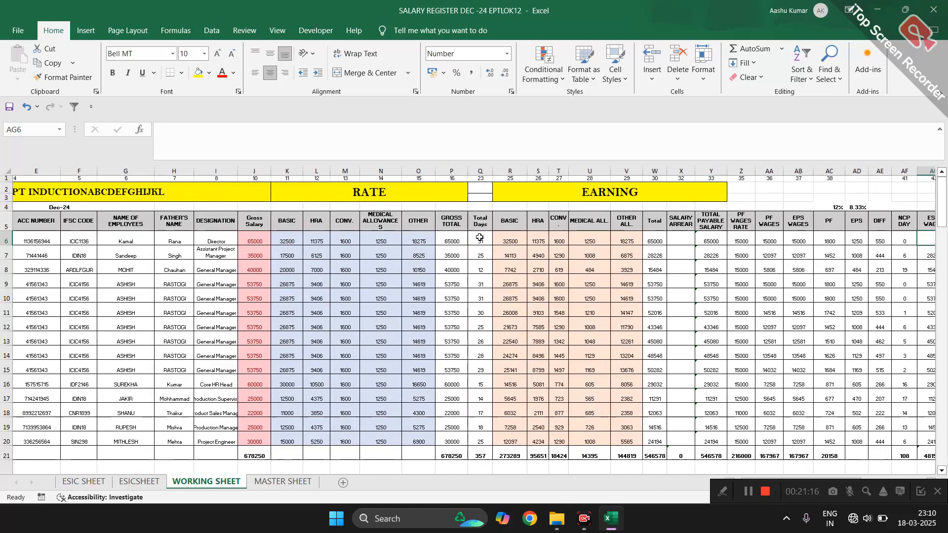
scroll(178, 267, "left", 3)
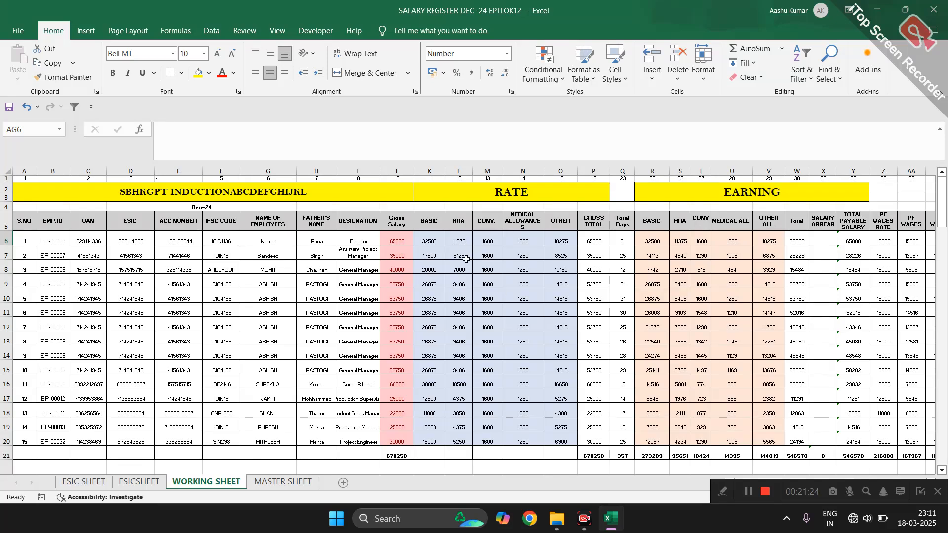
scroll(504, 275, "right", 3)
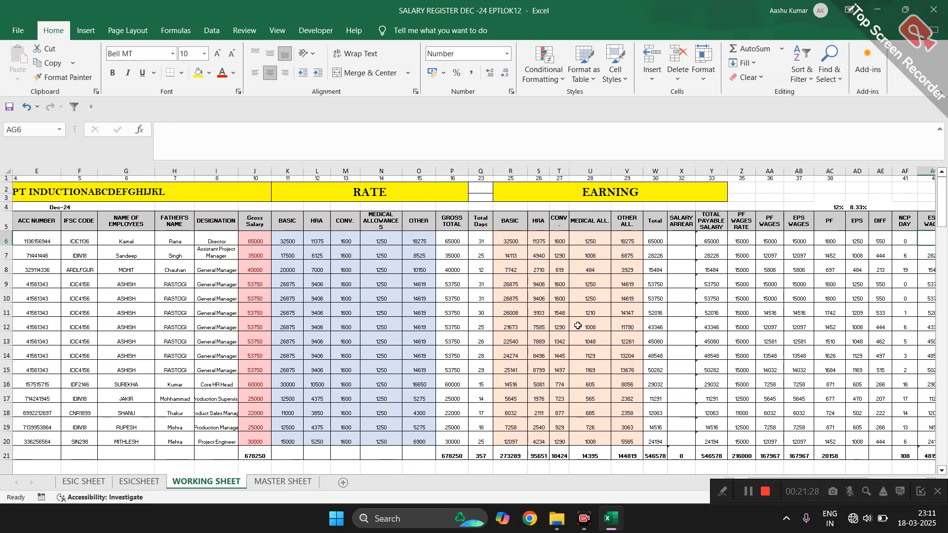
scroll(601, 266, "right", 1)
scroll(601, 266, "right", 4)
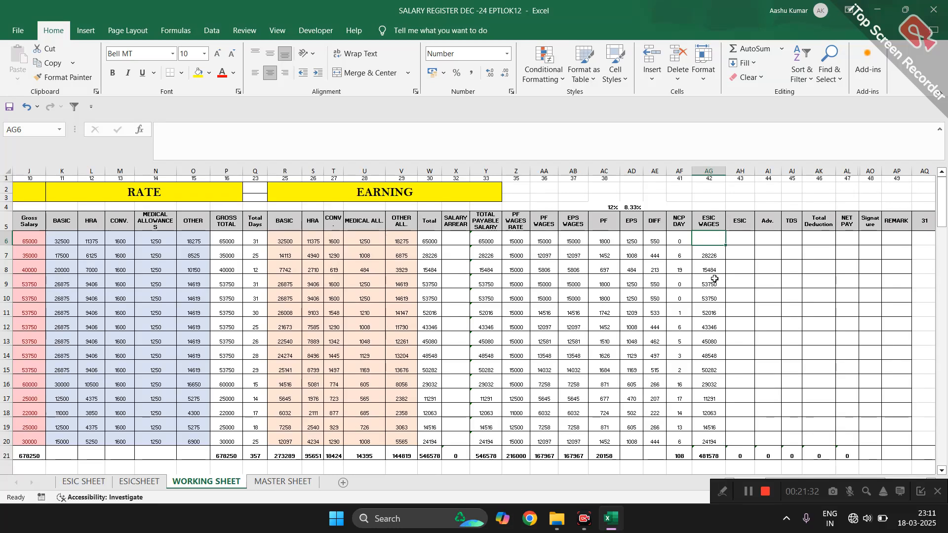
left_click(745, 254)
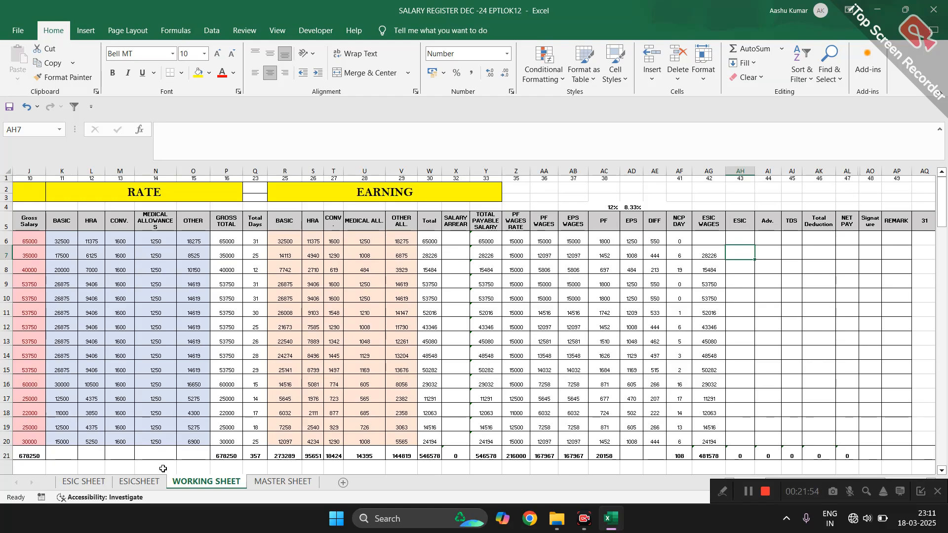
scroll(117, 316, "left", 3)
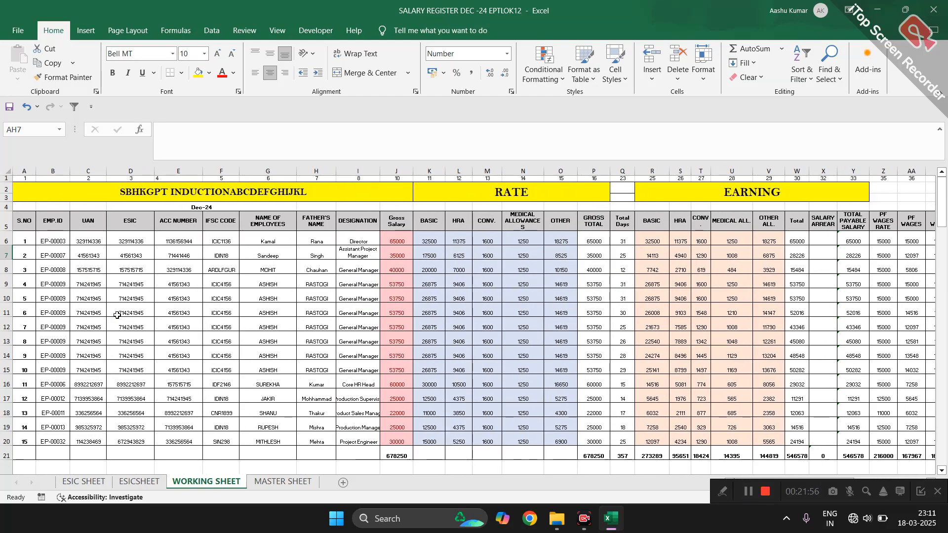
scroll(391, 291, "right", 3)
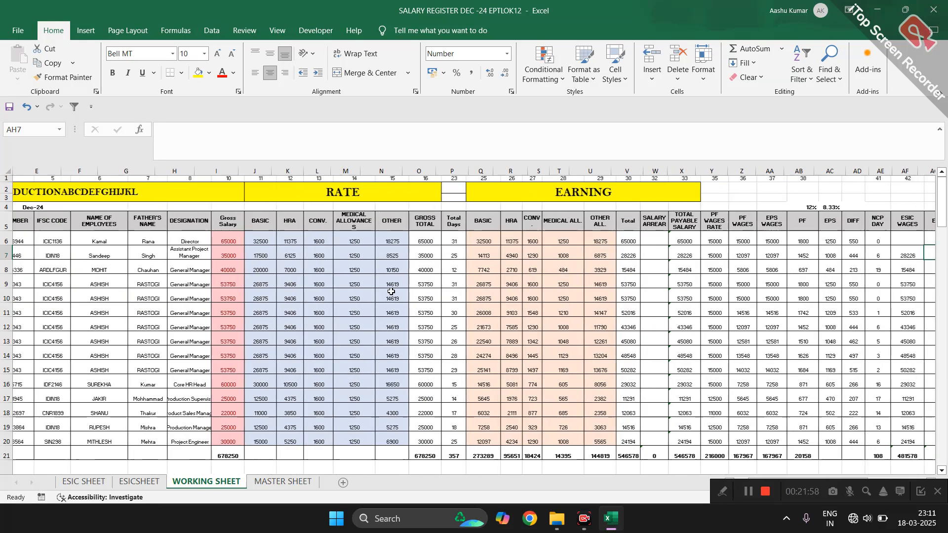
scroll(391, 291, "right", 1)
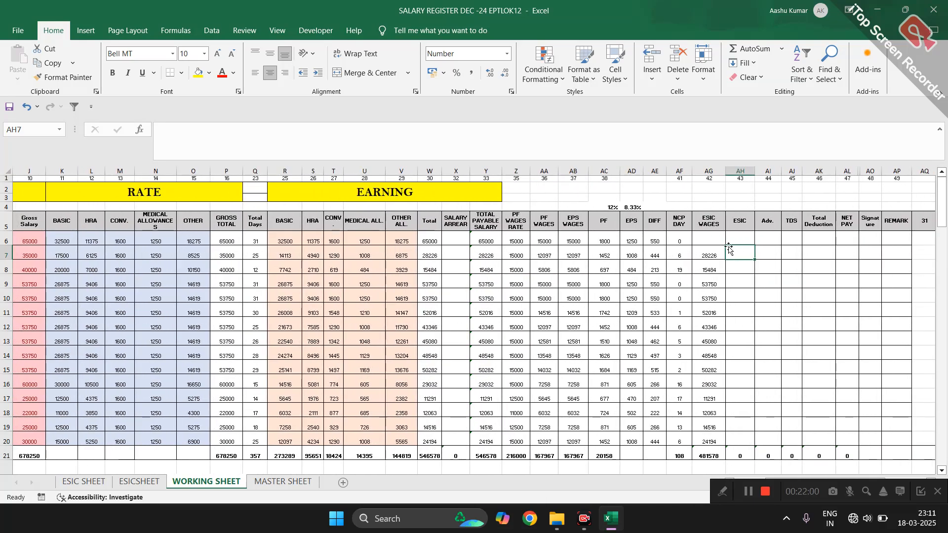
Step: Clear the ESIC wages formula in AG7 of WORKING SHEET
left_click(711, 256)
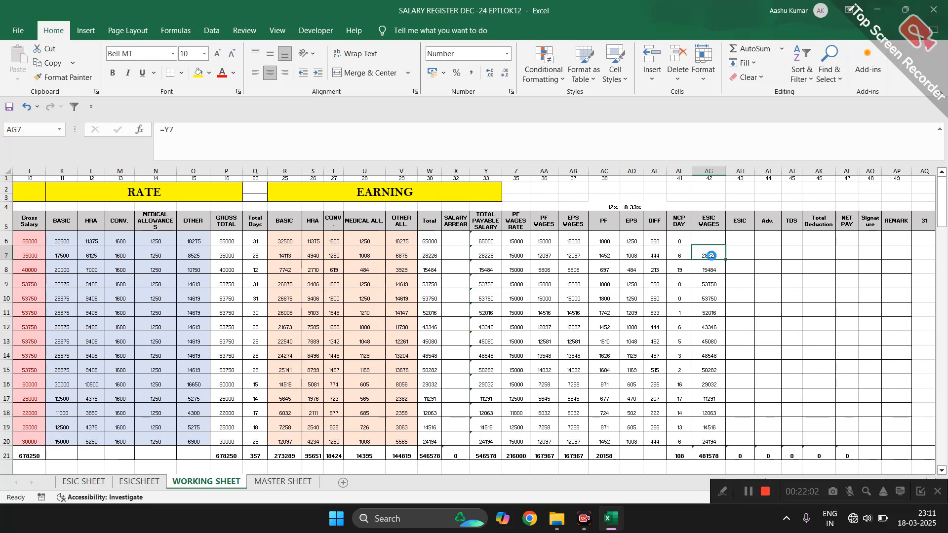
key("Delete")
left_click(707, 281)
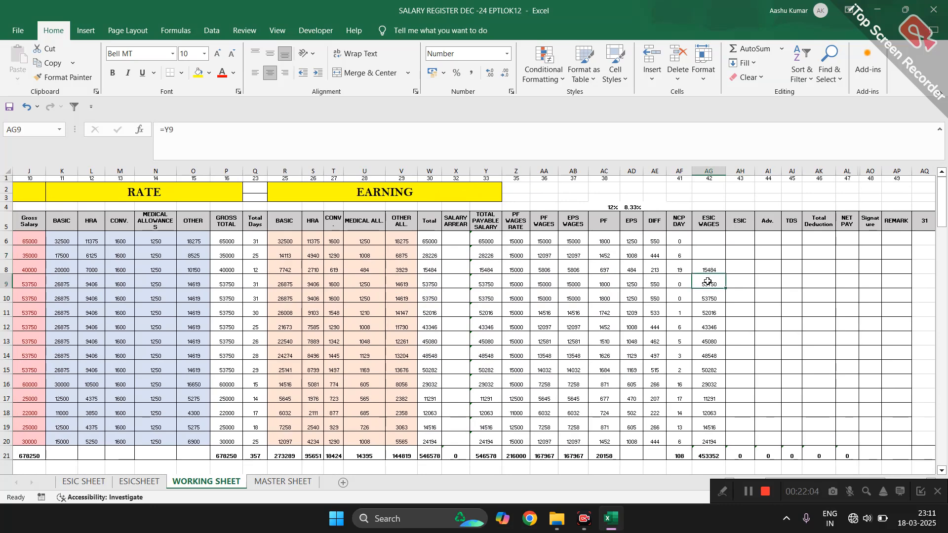
key("shift+Down")
key("shift+Down")
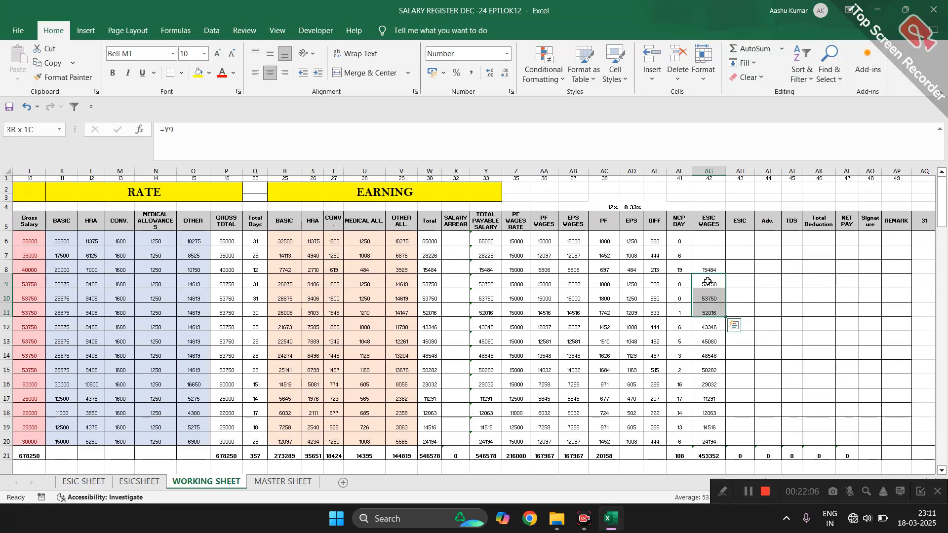
key("Up")
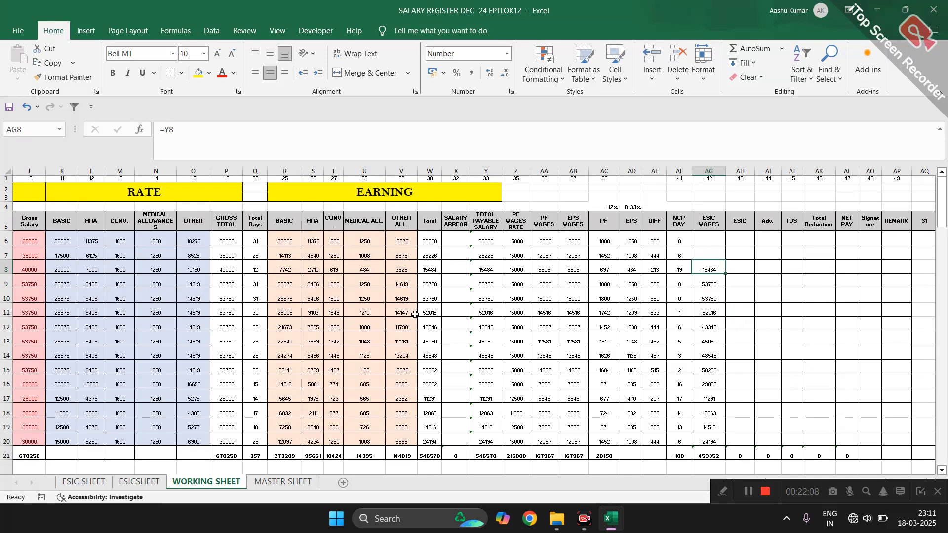
Step: Examine the row 6 formulas from the earnings total in W6 through EPS in AD6, and the ESIC wages formula in AG8
scroll(415, 315, "left", 3)
scroll(514, 239, "right", 1)
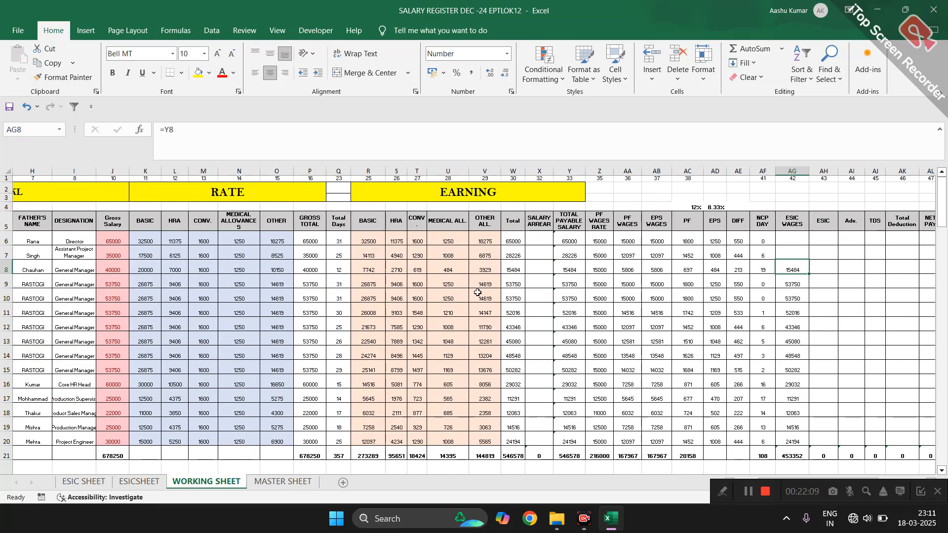
left_click(513, 242)
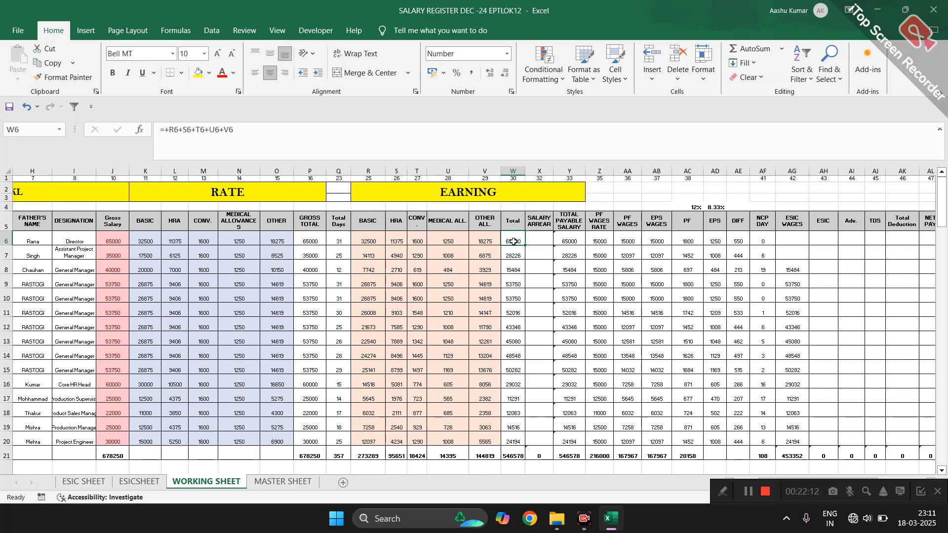
key("Right")
key("Right")
key("Right")
key("Right")
key("Right")
key("Right")
key("Right")
key("Right")
key("Right")
key("Right")
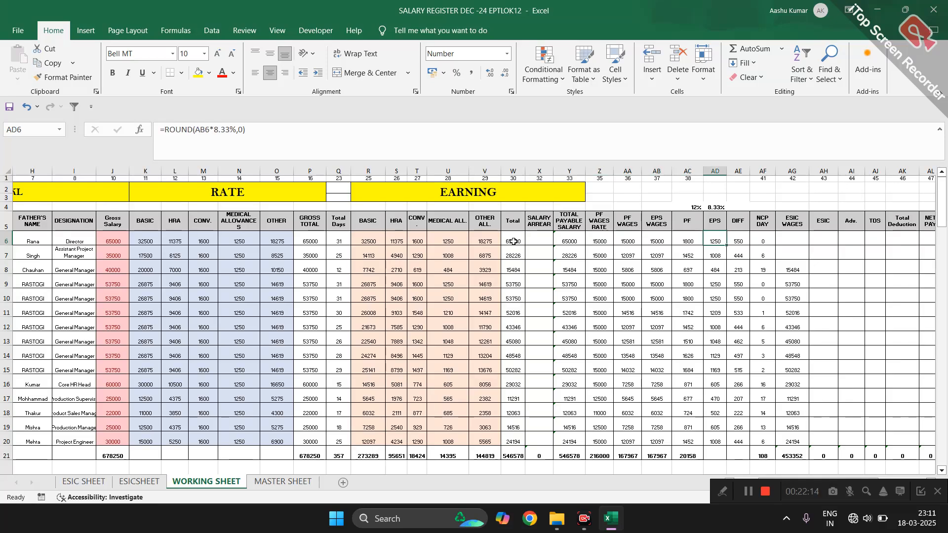
key("Down")
key("Down")
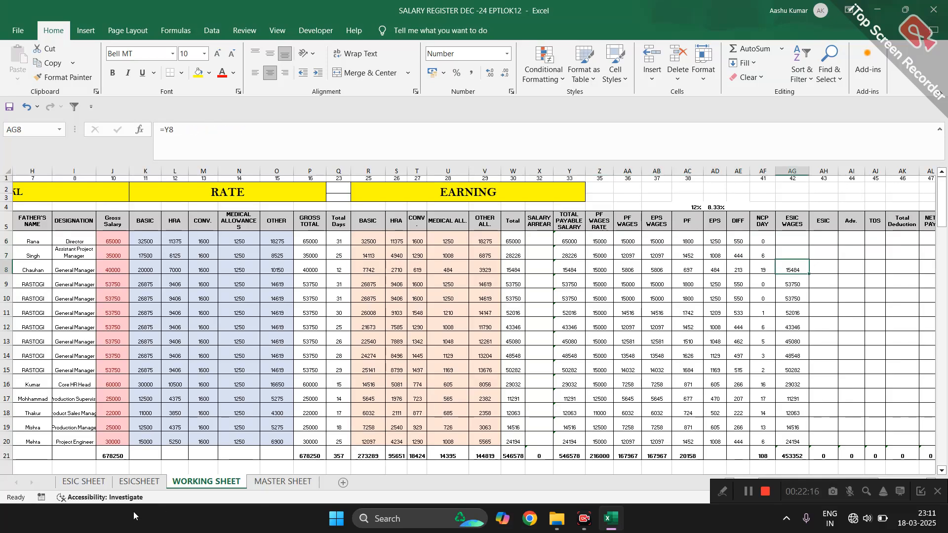
Step: Look at the completed ESICSHEET and compare its columns with those of WORKING SHEET
left_click(140, 482)
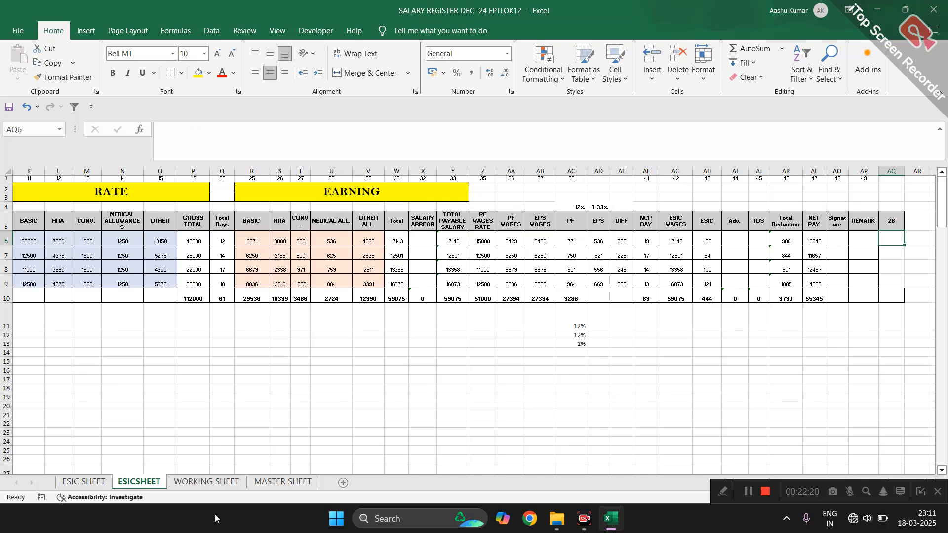
left_click(200, 484)
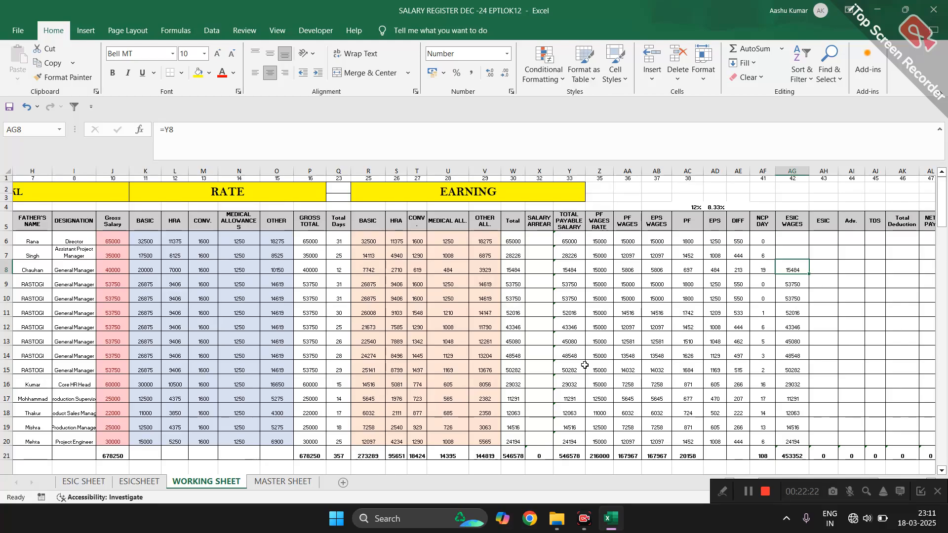
scroll(584, 364, "right", 1)
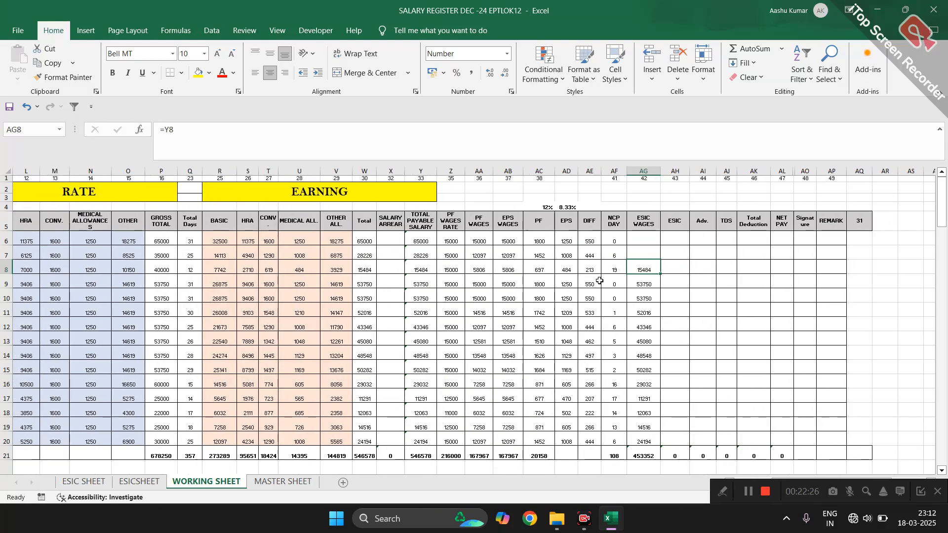
scroll(601, 279, "left", 11)
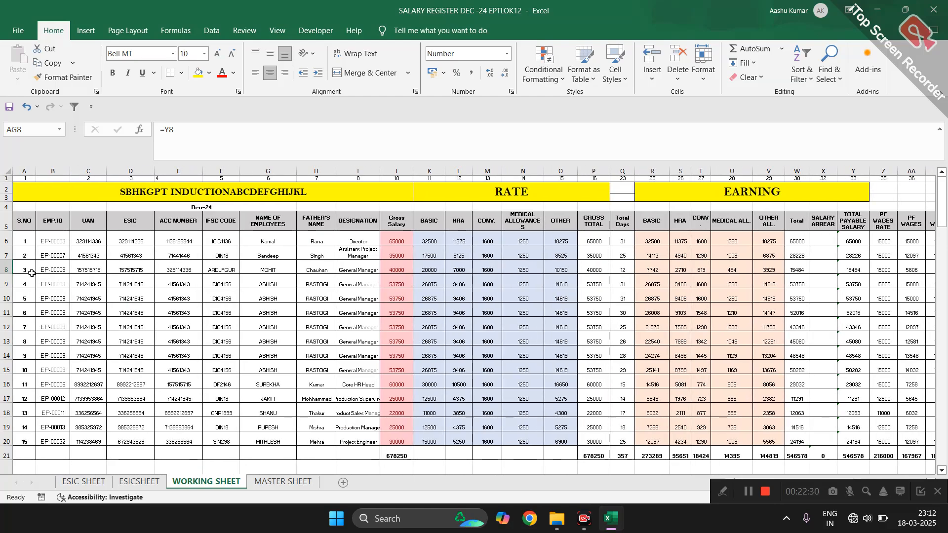
Step: Check the serial number formula in A6 and A11, and delete four employee rows starting at row 11 to test the numbering
left_click(24, 245)
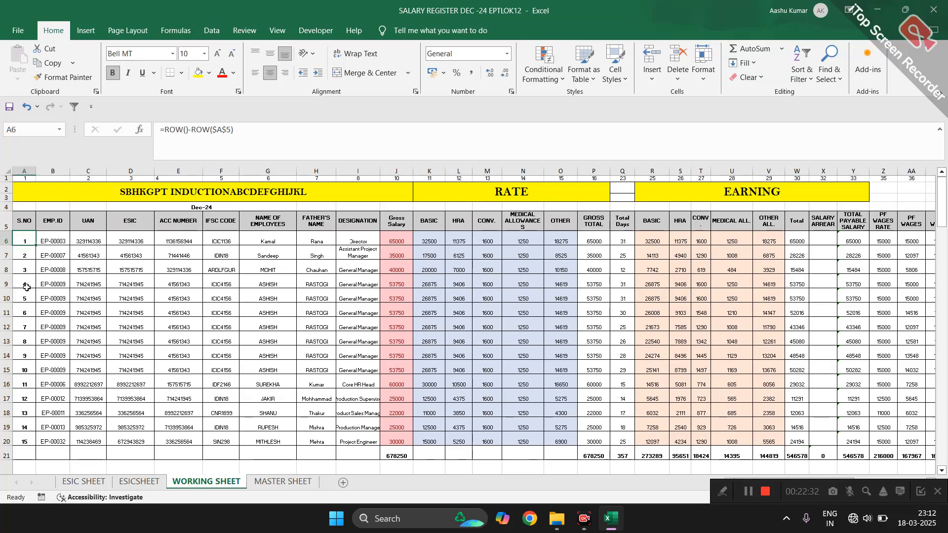
left_click(27, 311)
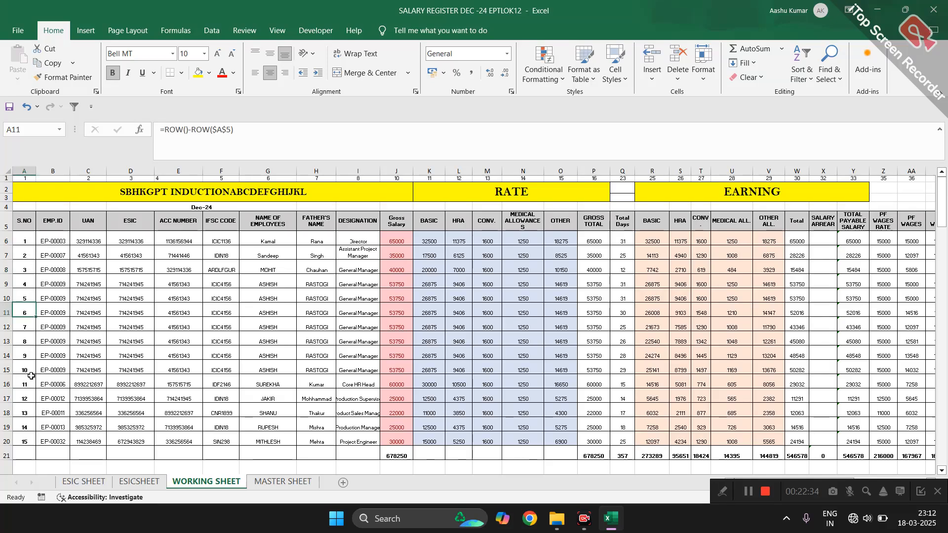
key("shift+space")
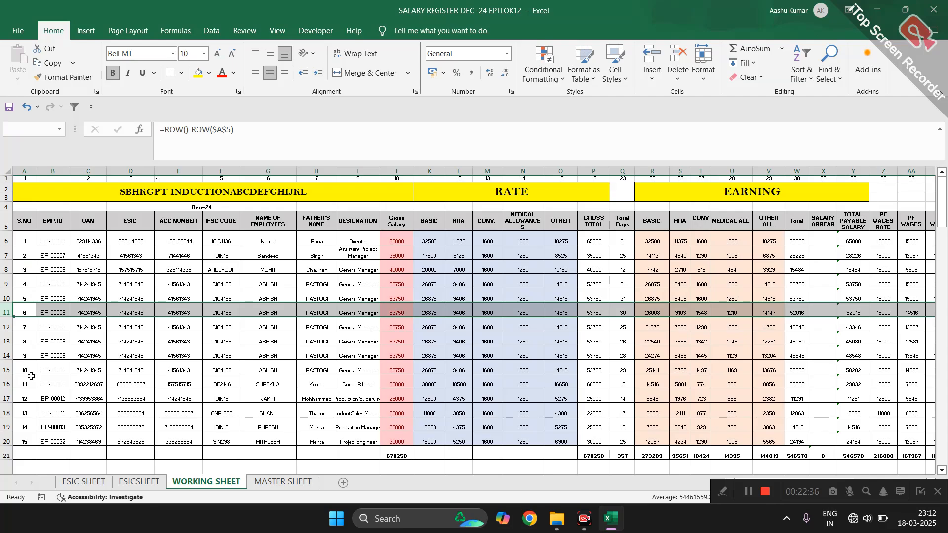
key("ctrl+minus")
key("ctrl+minus")
key("ctrl+minus")
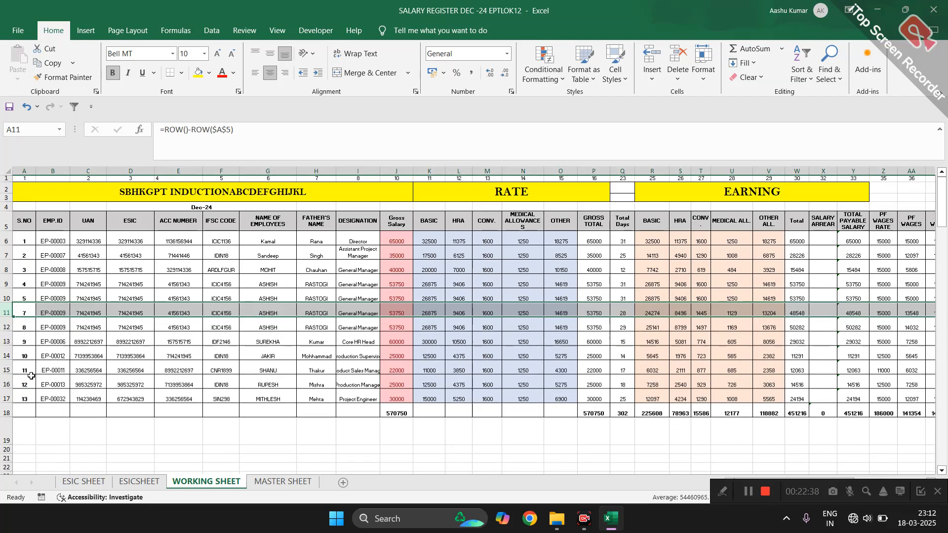
key("ctrl+minus")
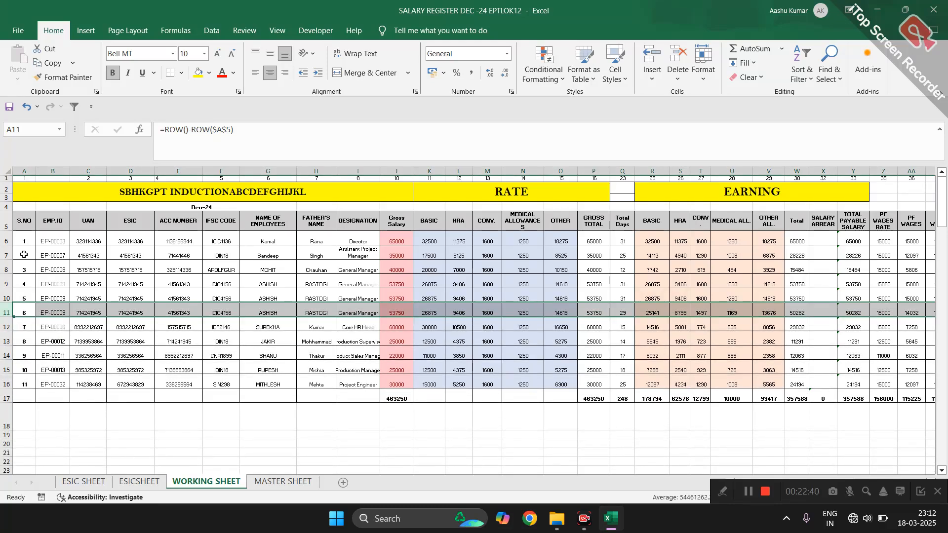
Step: Delete two employee rows starting at row 7 and the employee in row 13 to test the automatic serial numbering further
left_click(24, 255)
key("shift+space")
key("ctrl+minus")
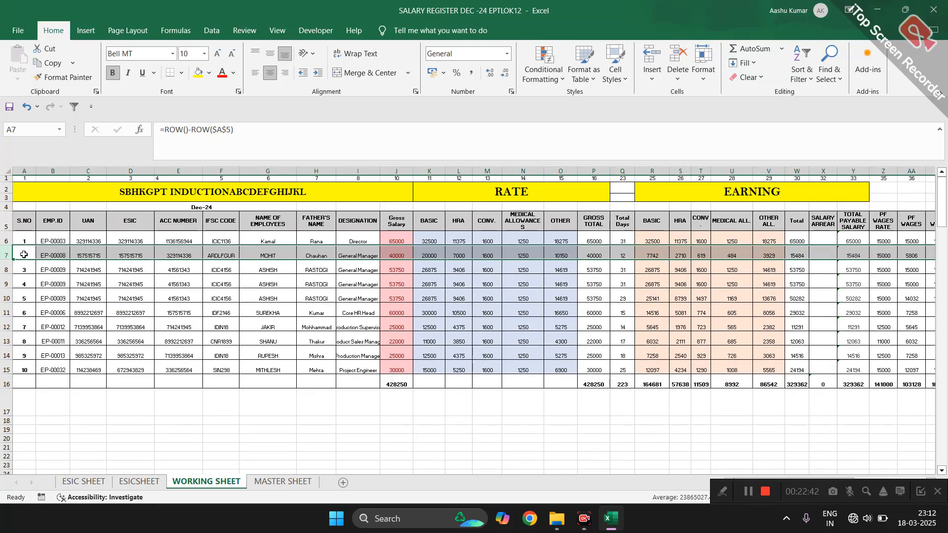
key("ctrl+minus")
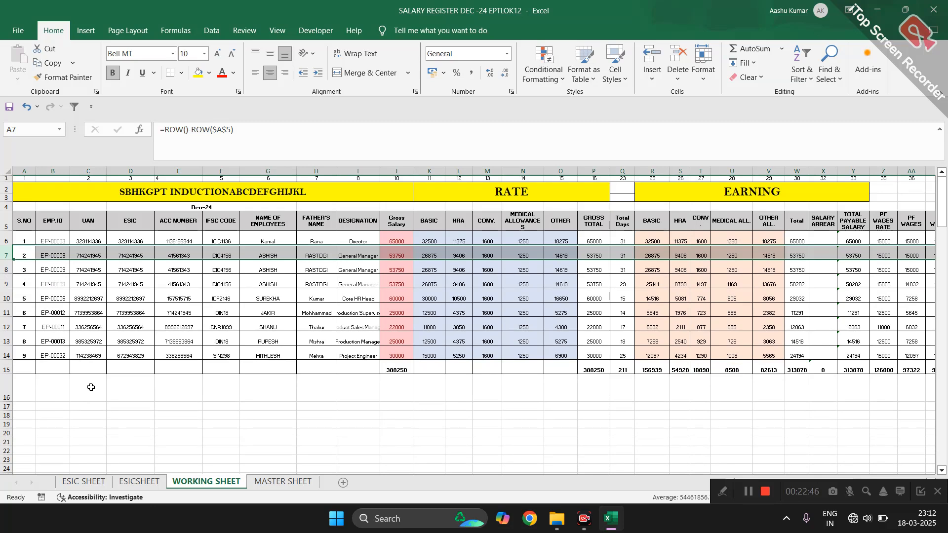
left_click(20, 342)
key("shift+space")
key("ctrl+minus")
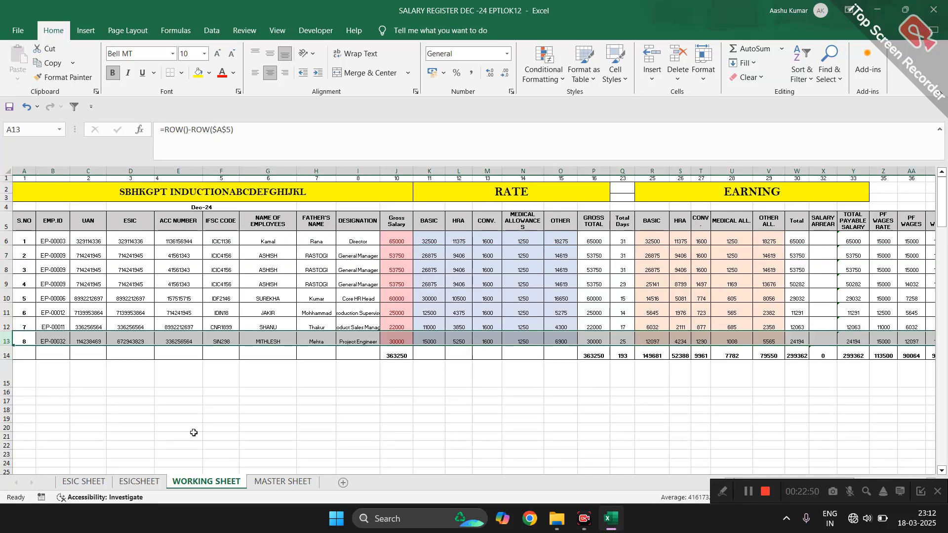
Step: Undo the deletions of the employee rows in WORKING SHEET
key("ctrl+z")
key("ctrl+z")
key("ctrl+z")
key("ctrl+z")
key("ctrl+z")
key("ctrl+z")
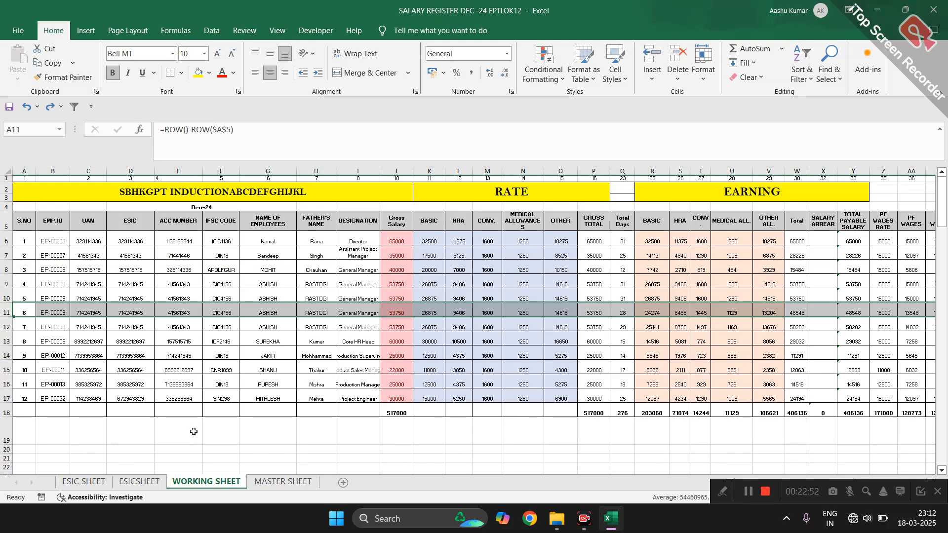
key("ctrl+Page_Up")
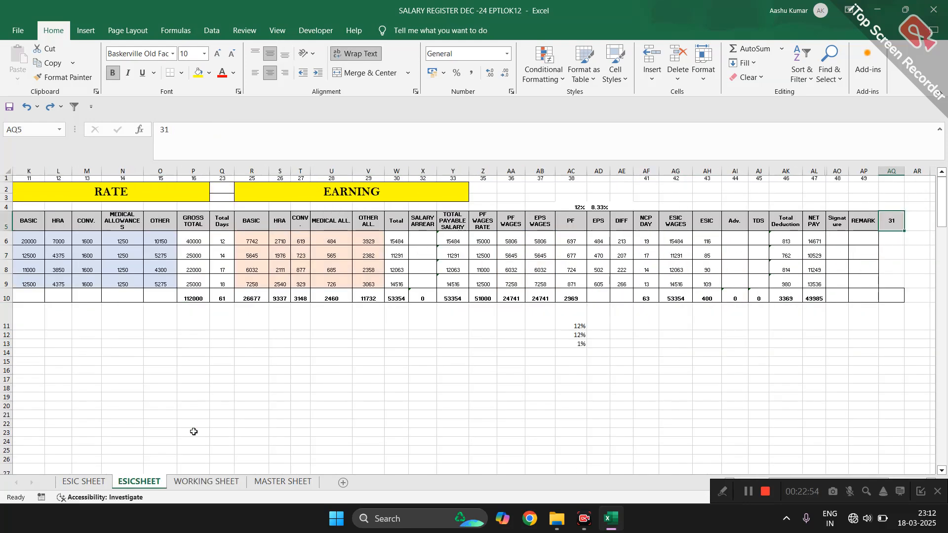
key("ctrl+Page_Down")
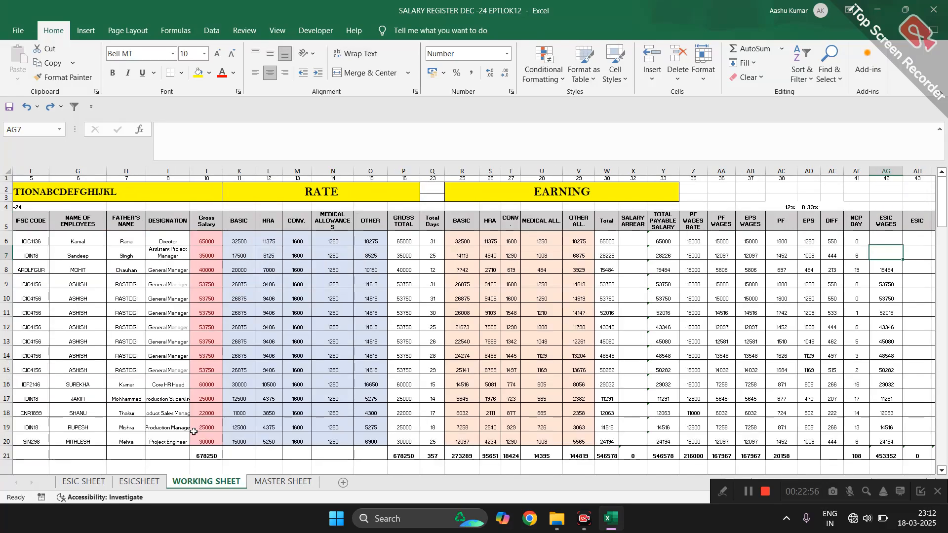
key("ctrl+z")
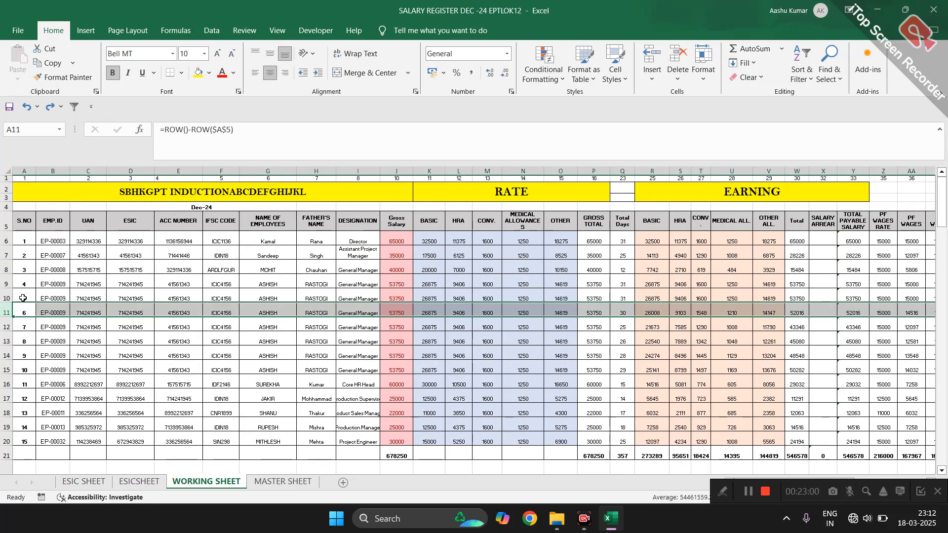
Step: Overwrite the serial number formulas in A6, A7 and A8 with the fixed values 1, 23 and 3
left_click(27, 242)
type("1")
key("Return")
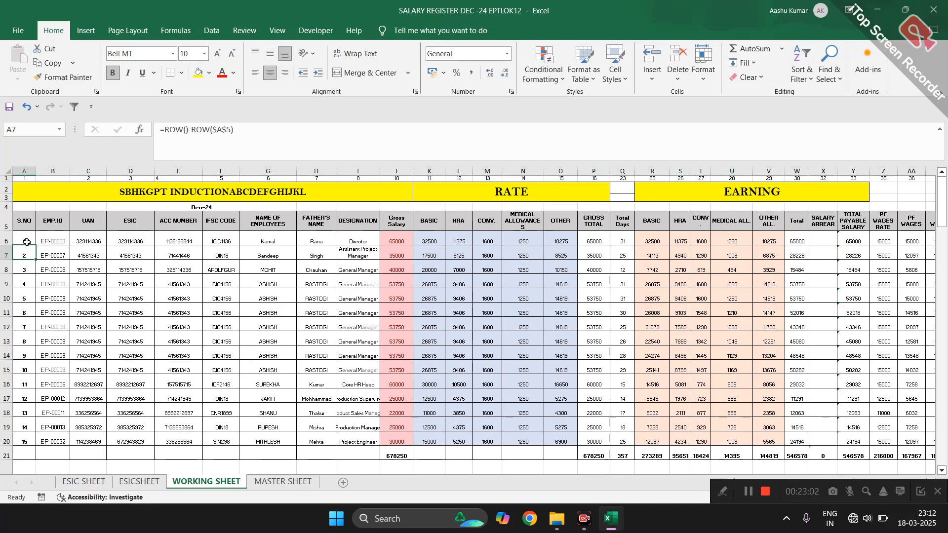
type("23")
key("Return")
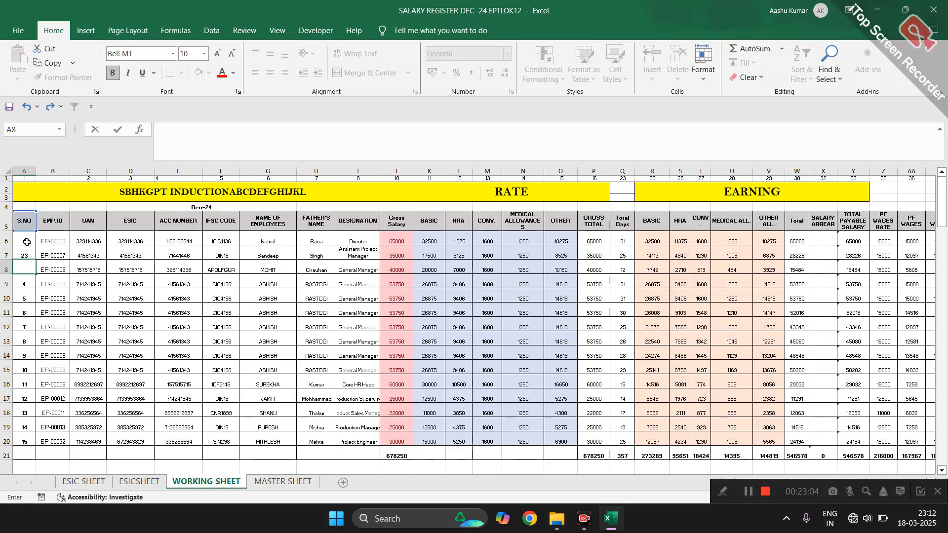
type("3")
key("Return")
left_click(28, 242)
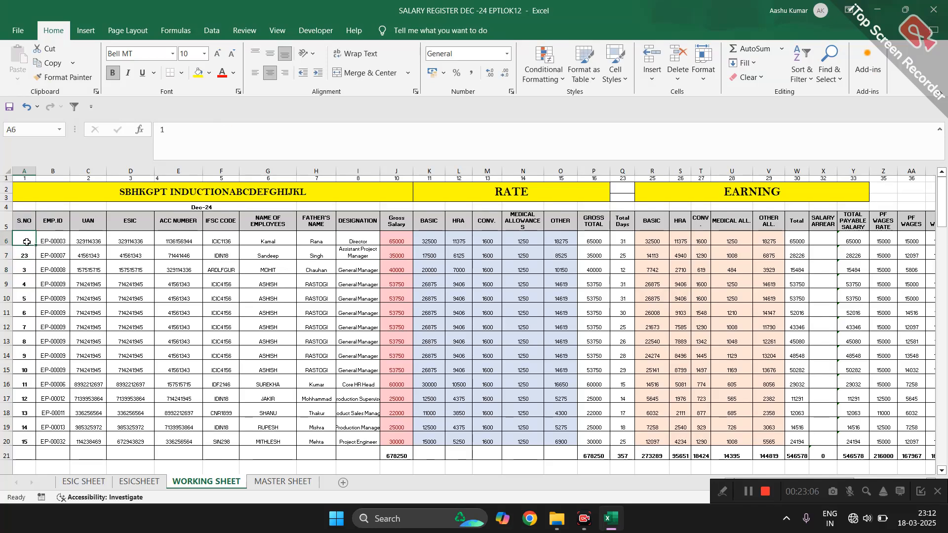
Step: Correct the serial numbers in A6 and A7 to 1 and 2 and fill the fixed number series down to A20
type("1")
key("Return")
key("Return")
key("Return")
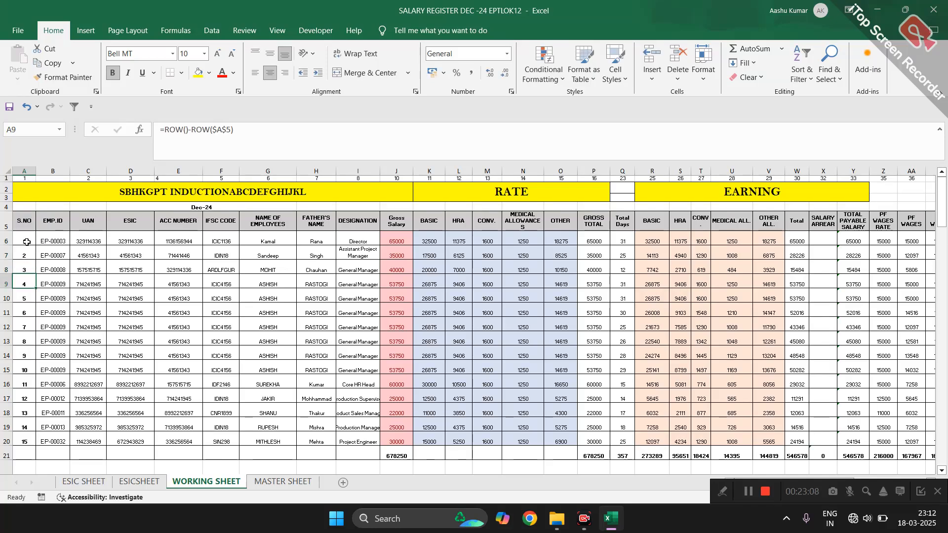
left_click_drag(23, 240, 37, 447)
Step: Delete employee row 14 and employee row 9 to test the fixed serial numbering, and undo both deletions
left_click(27, 349)
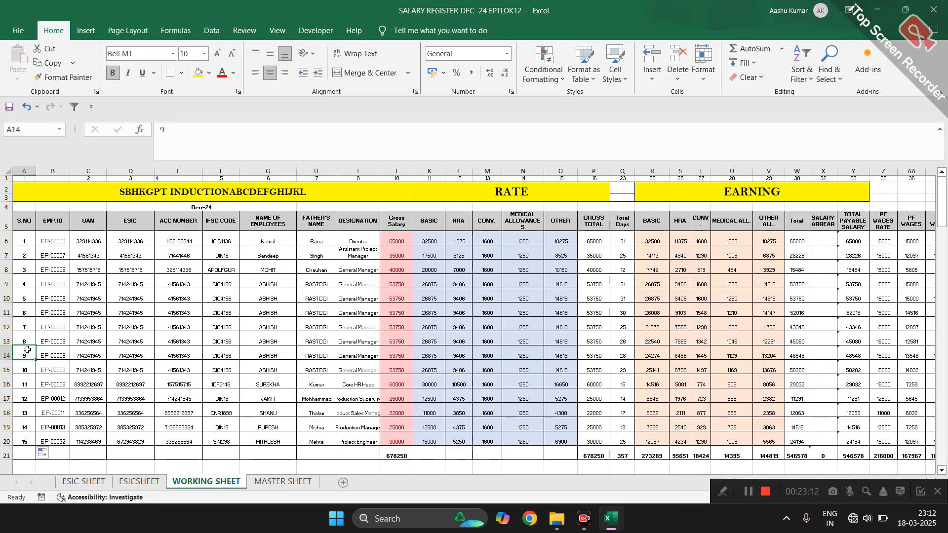
key("ctrl+minus")
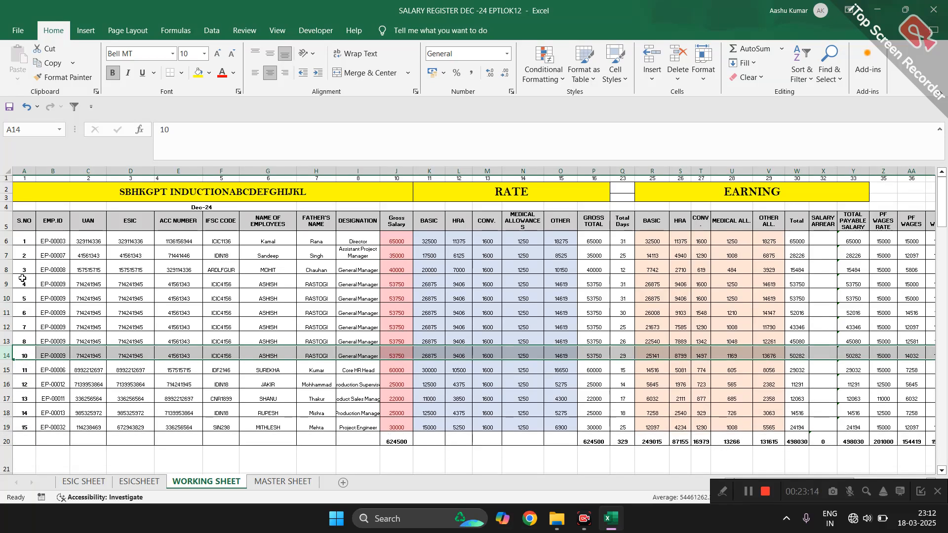
left_click(21, 276)
key("shift+space")
key("ctrl+minus")
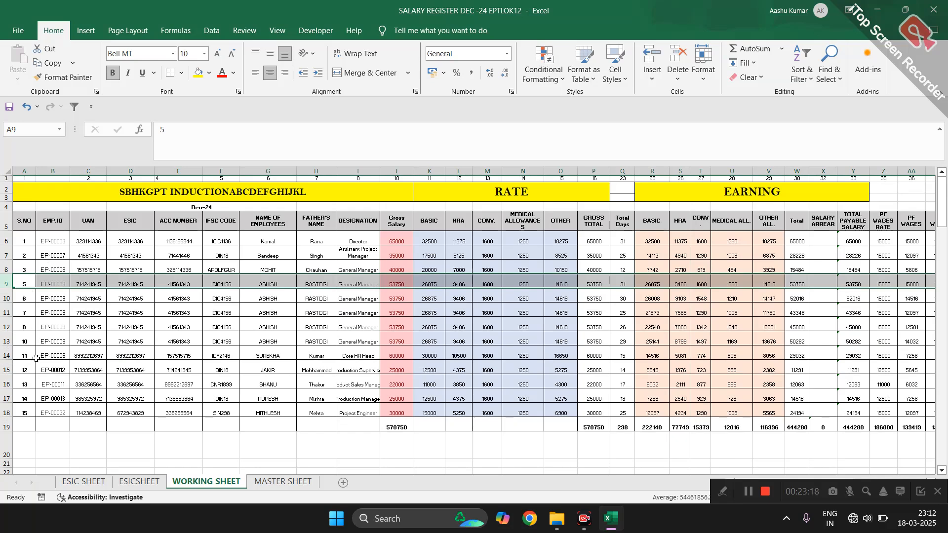
key("ctrl+z")
key("ctrl+z")
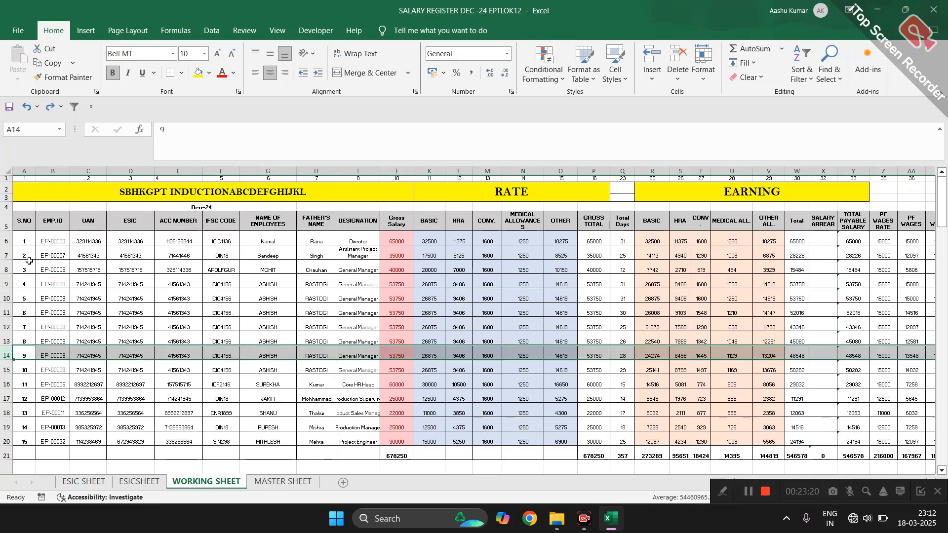
Step: Enter =ROW()-ROW($A$5) in A6 and fill the formula down the S.NO column to the last employee row
left_click(22, 242)
type("=")
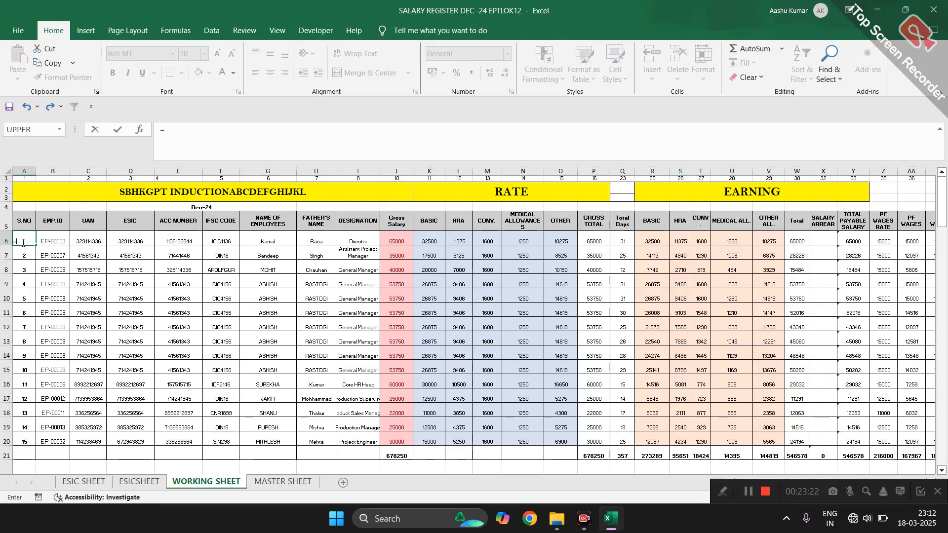
type("ROW()-ROW")
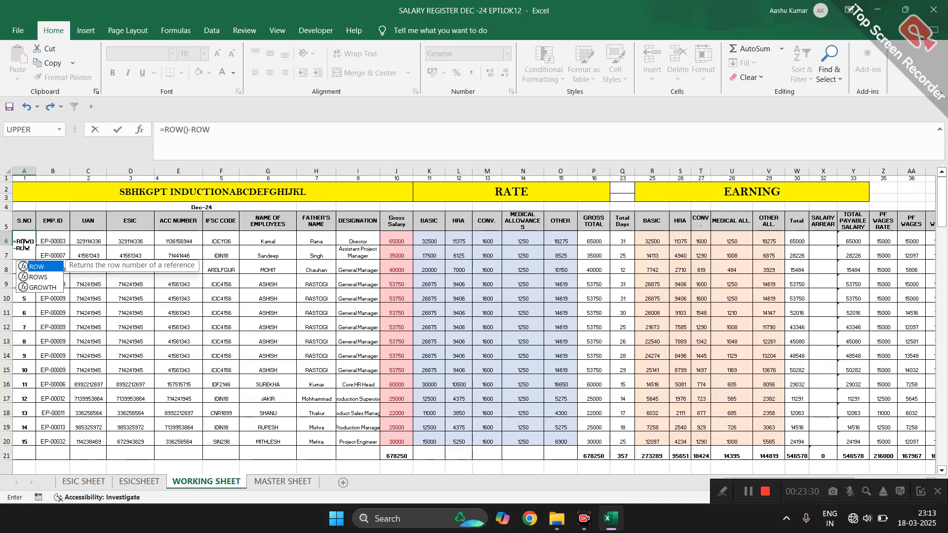
type("(")
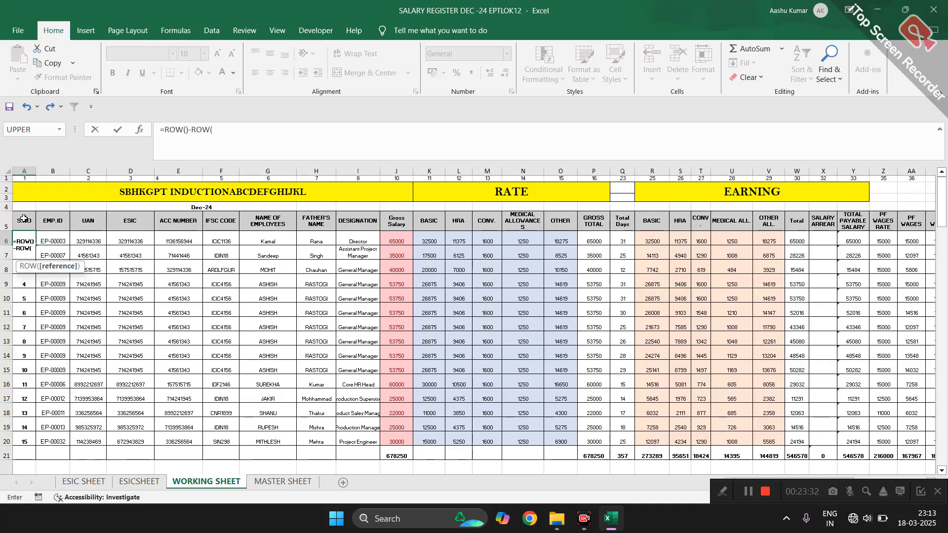
left_click(24, 218)
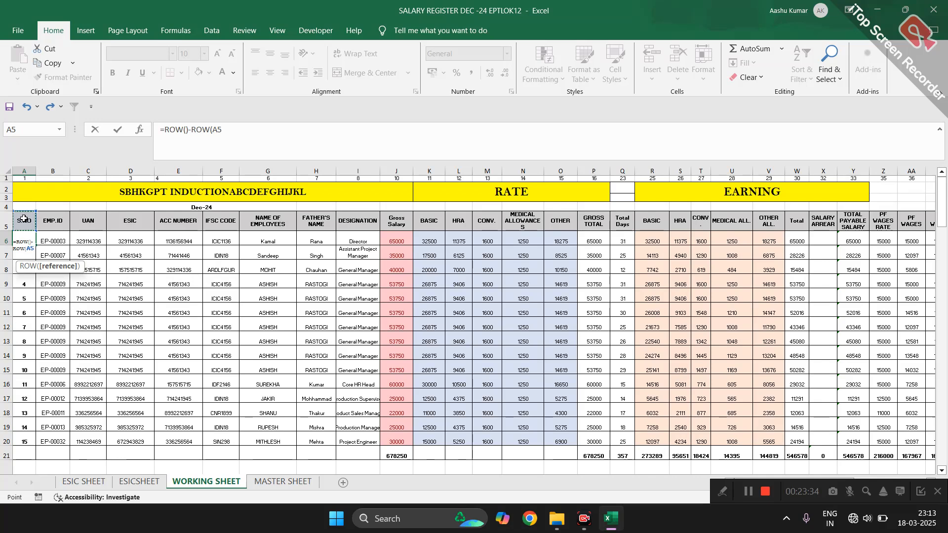
key("F4")
type(")")
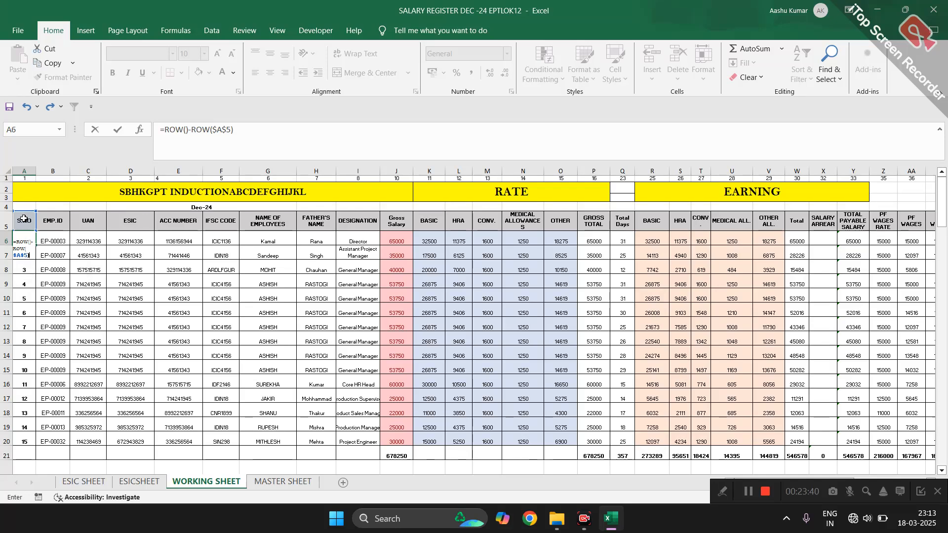
key("Return")
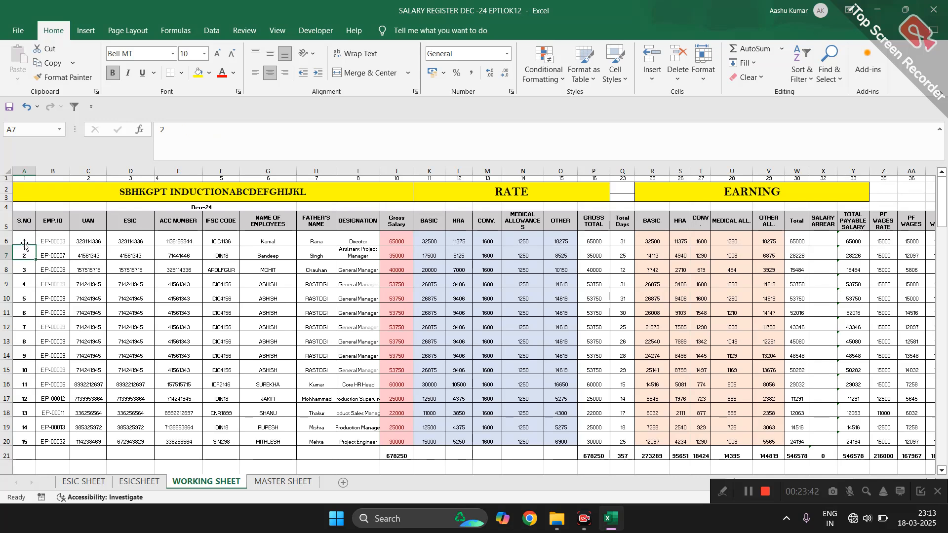
left_click(27, 242)
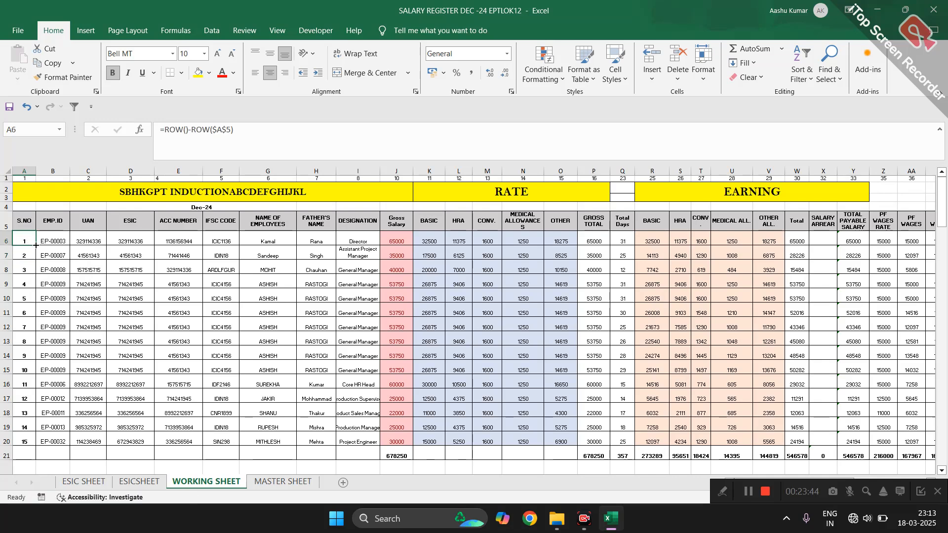
double_click(35, 245)
Step: Delete the employee row 13 and the employee row 14 to test the automatic serial numbering
left_click(28, 339)
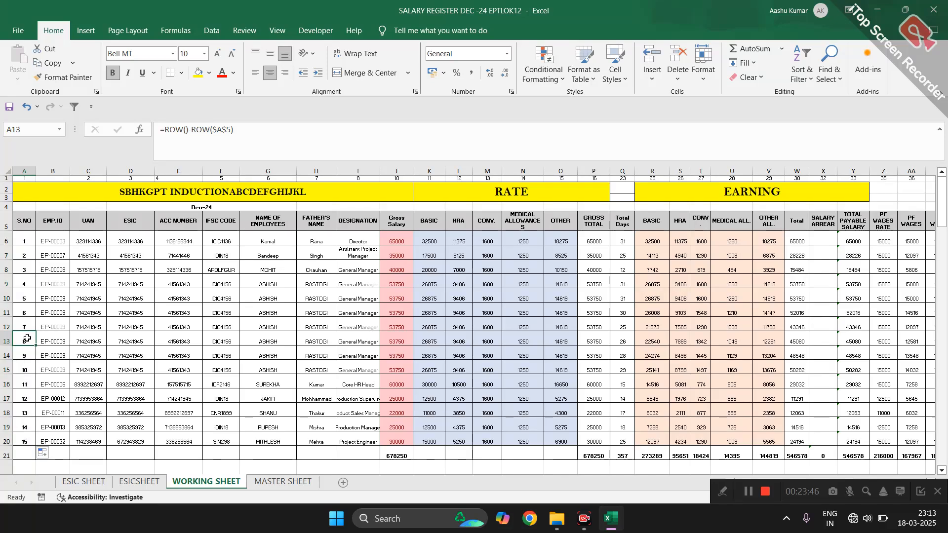
key("shift+space")
key("ctrl+minus")
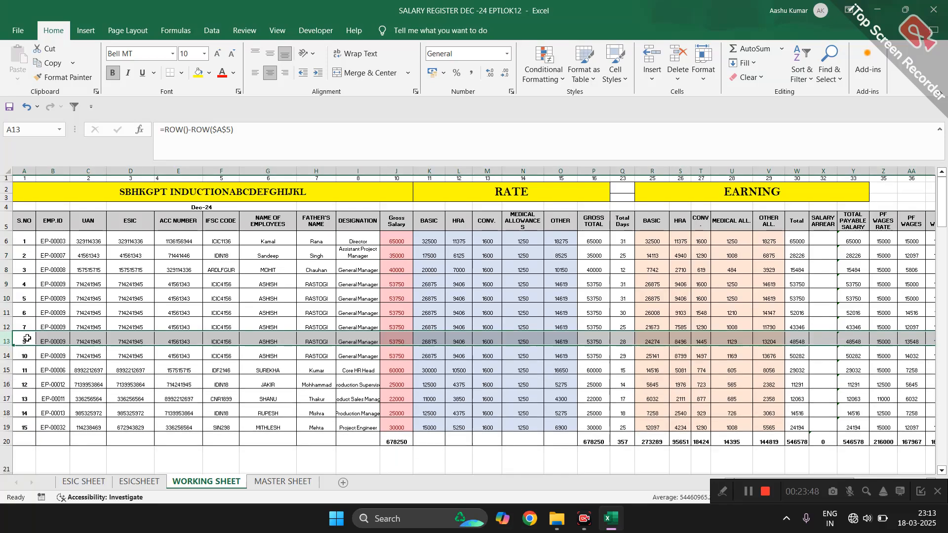
left_click(23, 350)
key("shift+space")
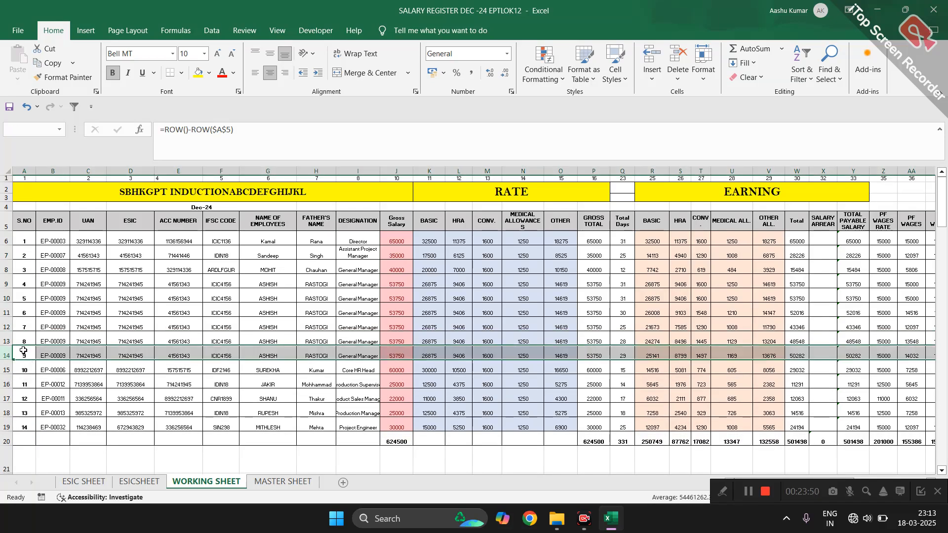
key("ctrl+minus")
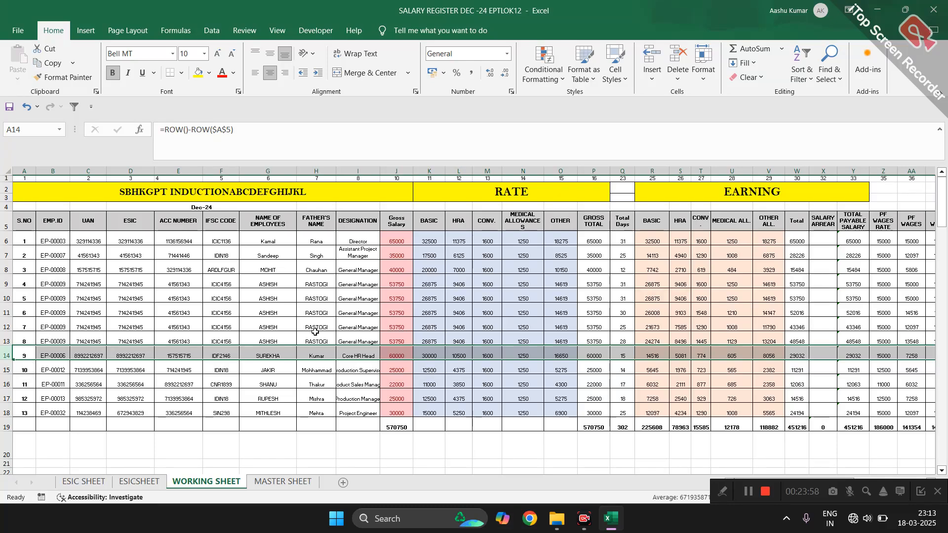
scroll(481, 289, "right", 5)
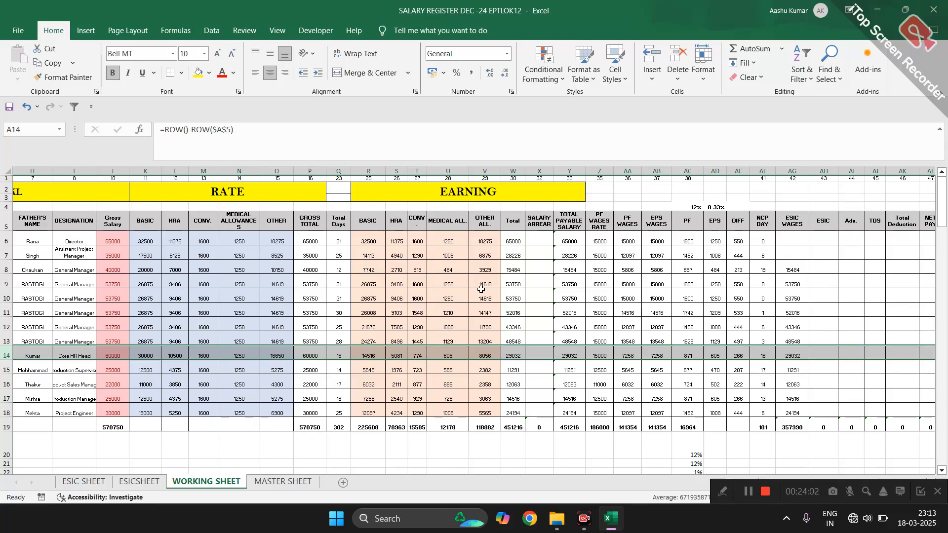
scroll(481, 289, "right", 2)
scroll(481, 289, "right", 2)
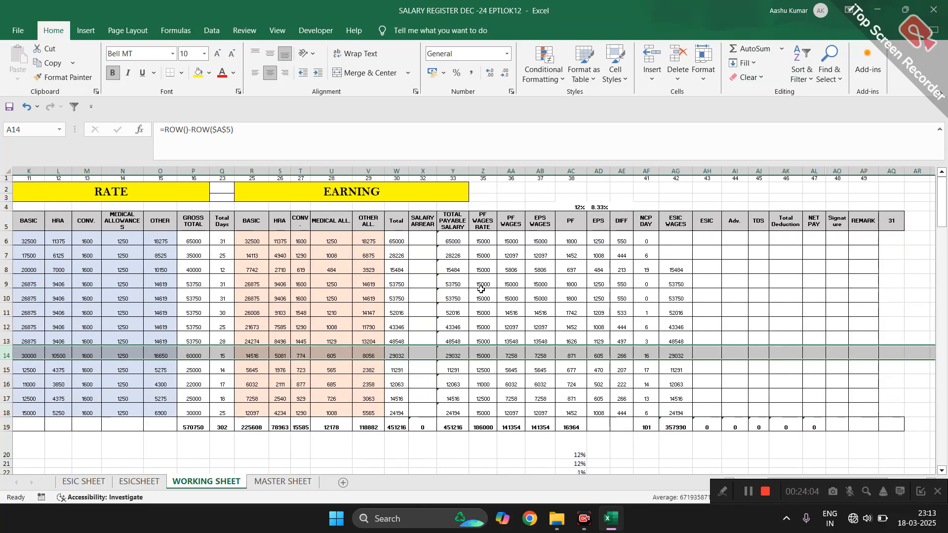
scroll(480, 289, "left", 6)
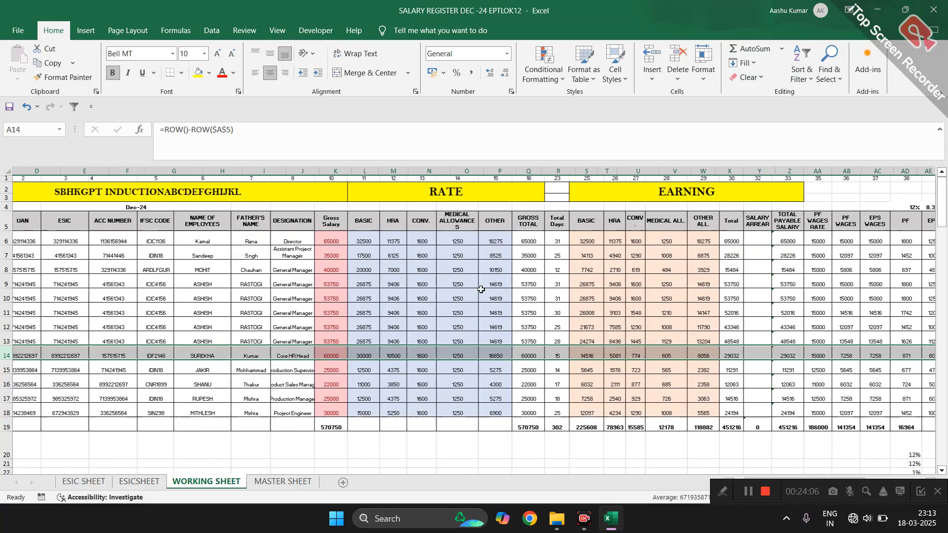
scroll(263, 265, "left", 1)
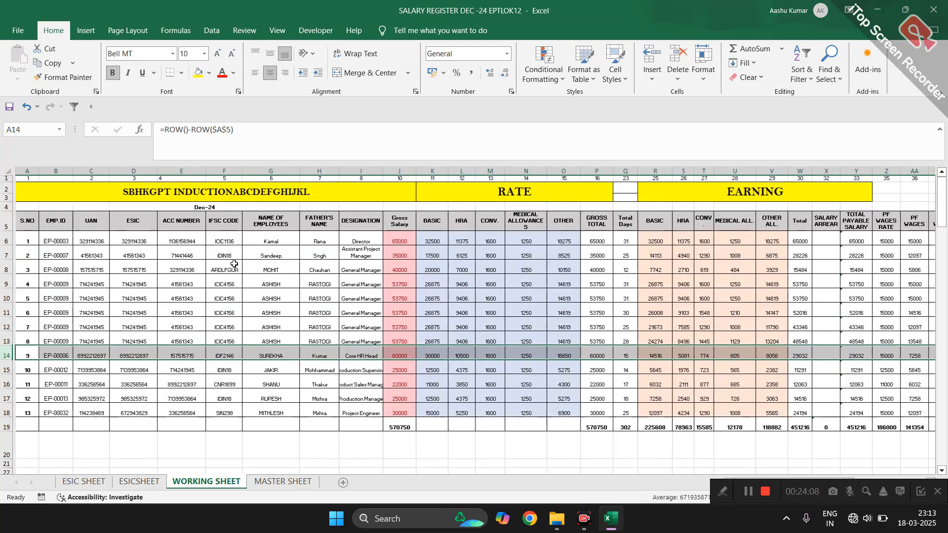